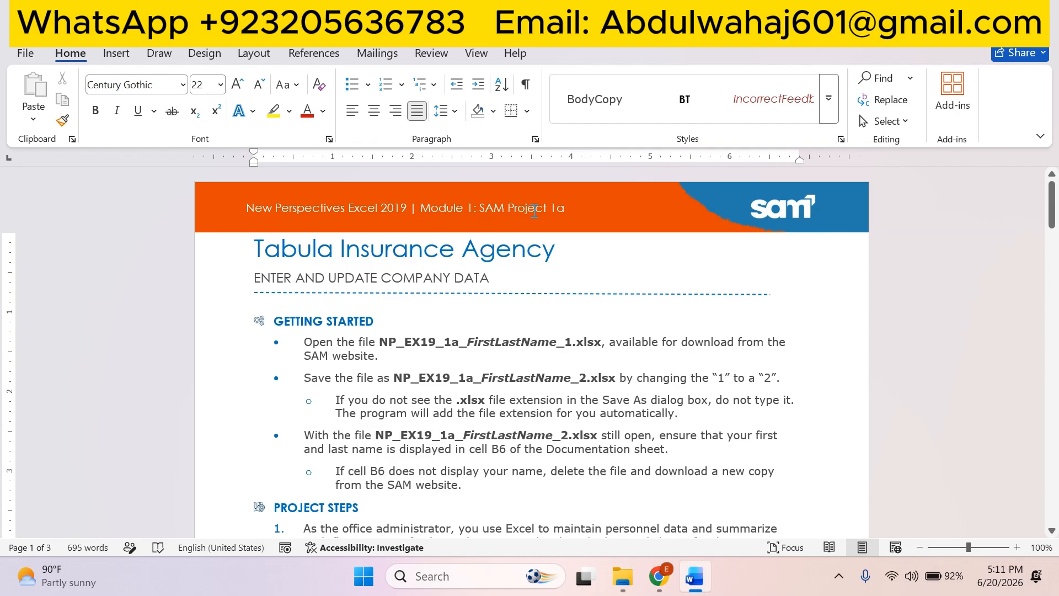
# Enlarge the instructions to 120% and read the Getting Started section through the note about the name in cell B6.
pyautogui.click(1017, 548)
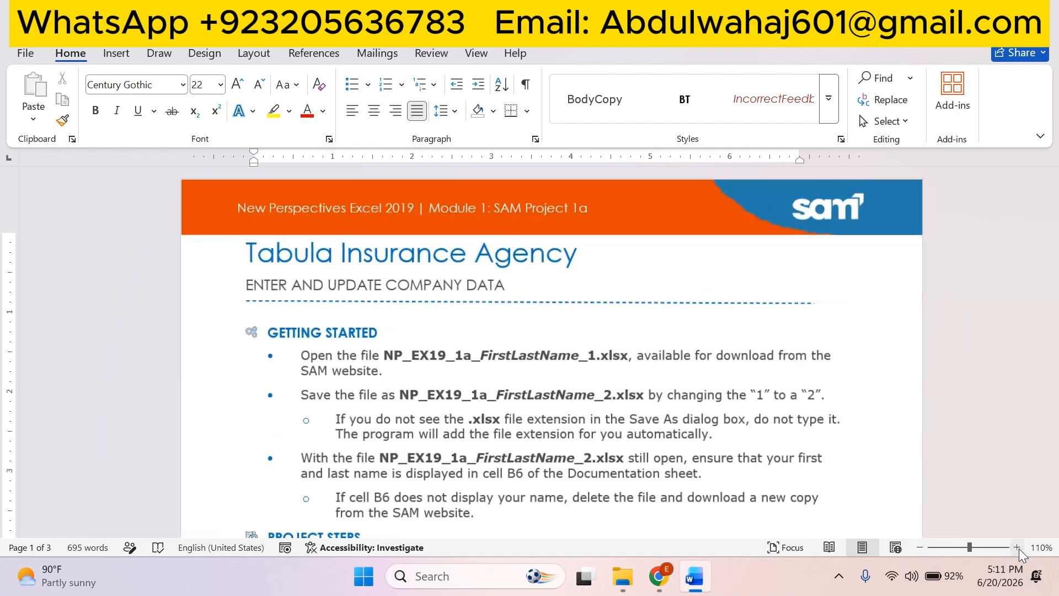
pyautogui.click(1017, 547)
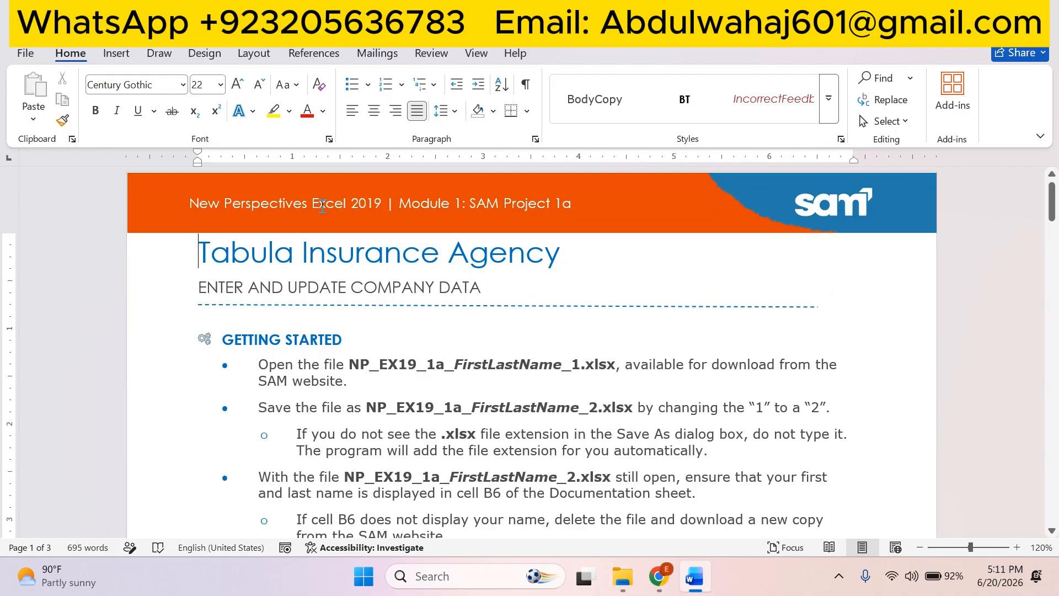
pyautogui.scroll(-3, 425, 242)
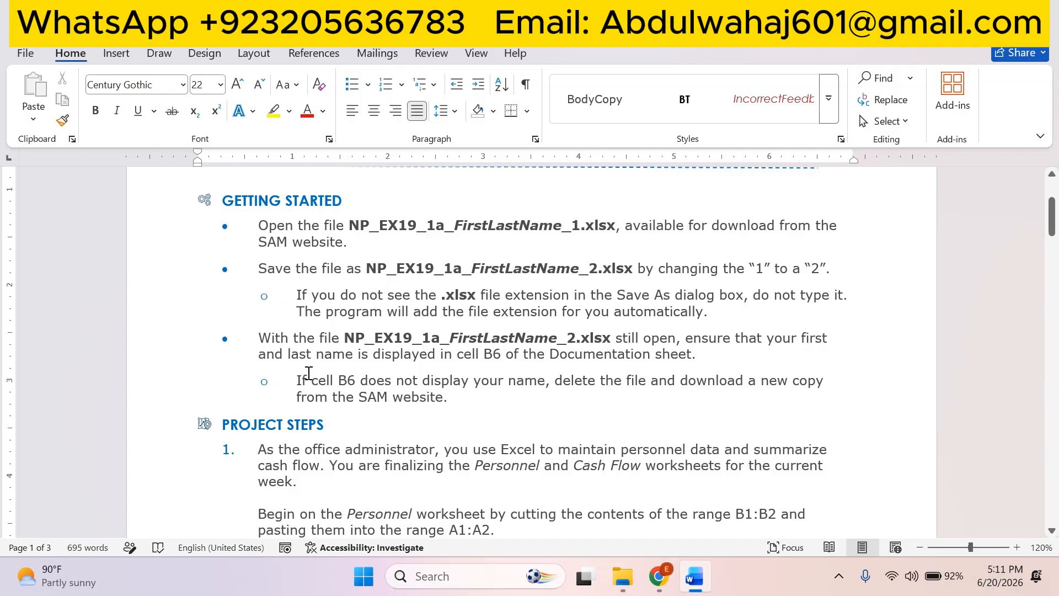
pyautogui.scroll(-4, 296, 351)
pyautogui.scroll(1, 632, 354)
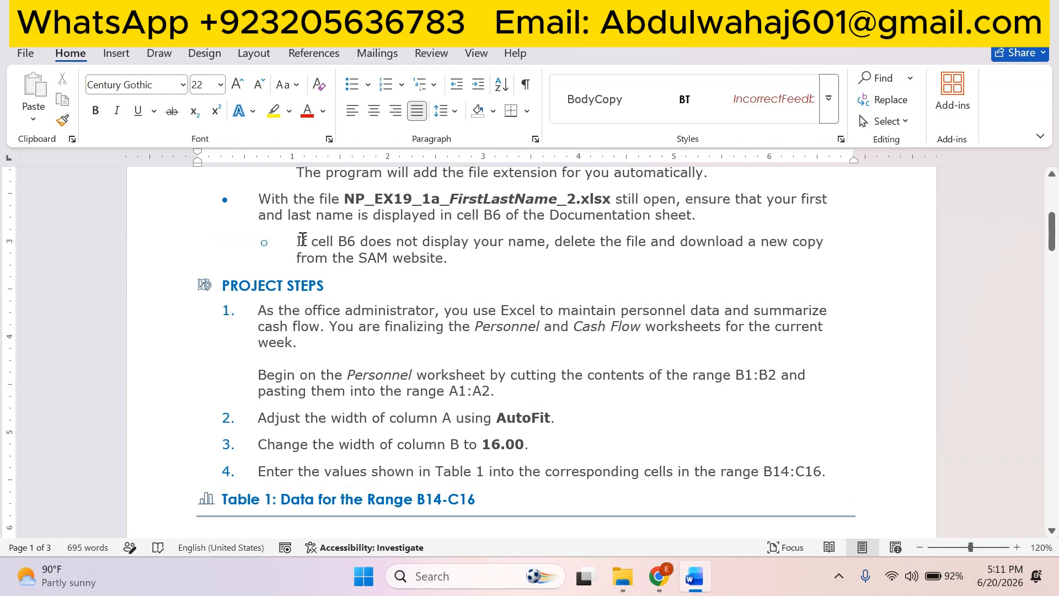
pyautogui.moveTo(299, 241); pyautogui.dragTo(454, 257)
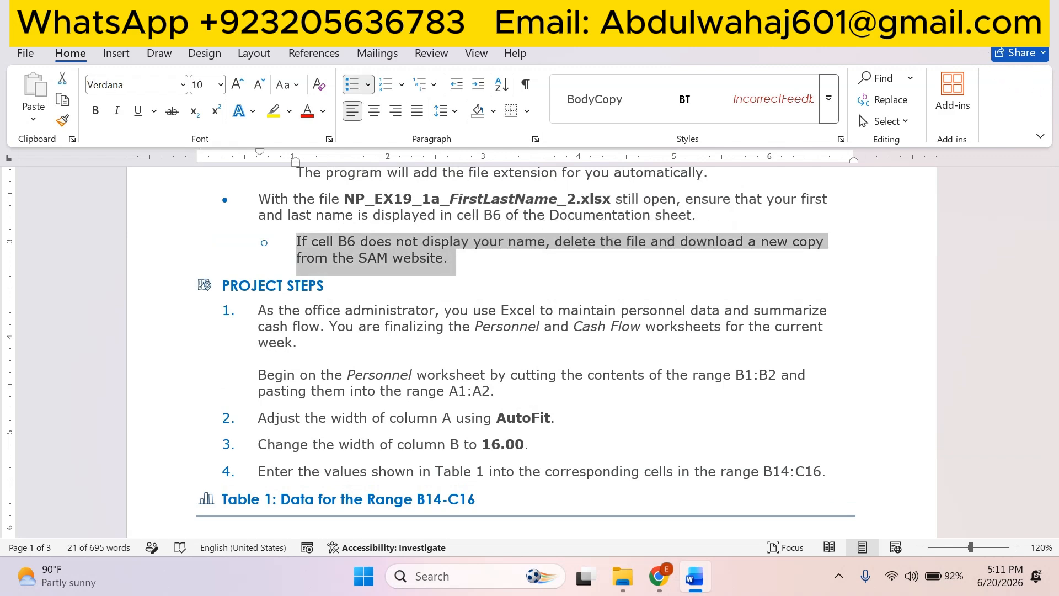
# Open the NP_EX19_1a project workbook in Excel from the desktop and maximize its window.
pyautogui.click(963, 17)
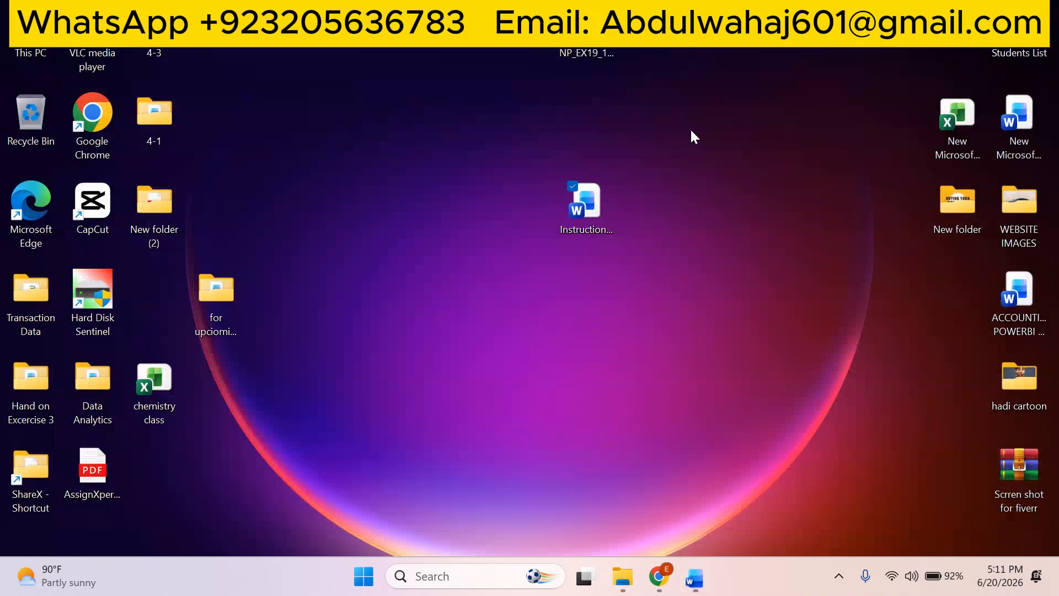
pyautogui.click(699, 586)
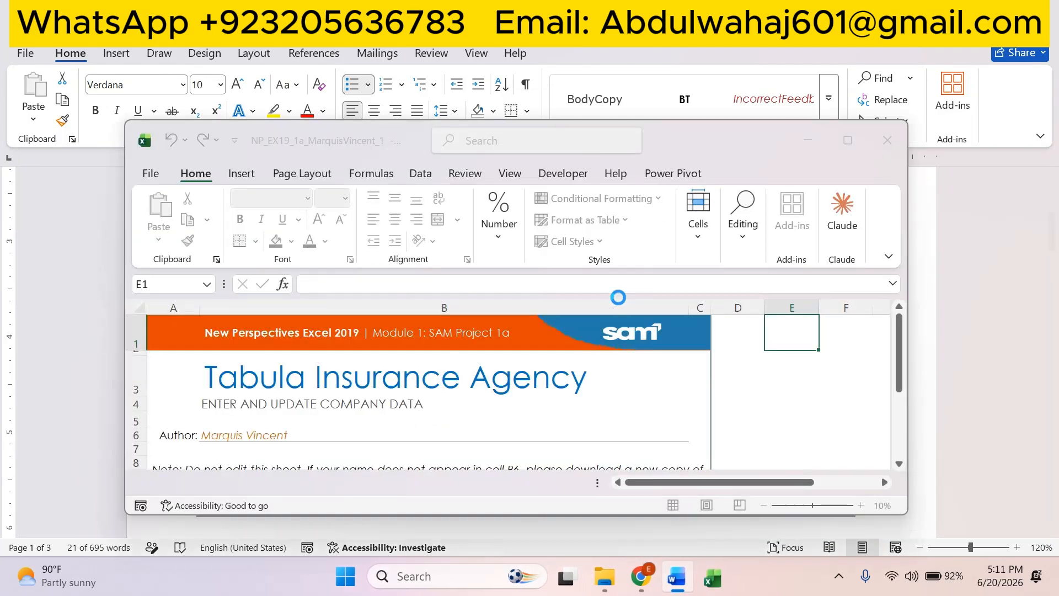
pyautogui.click(853, 141)
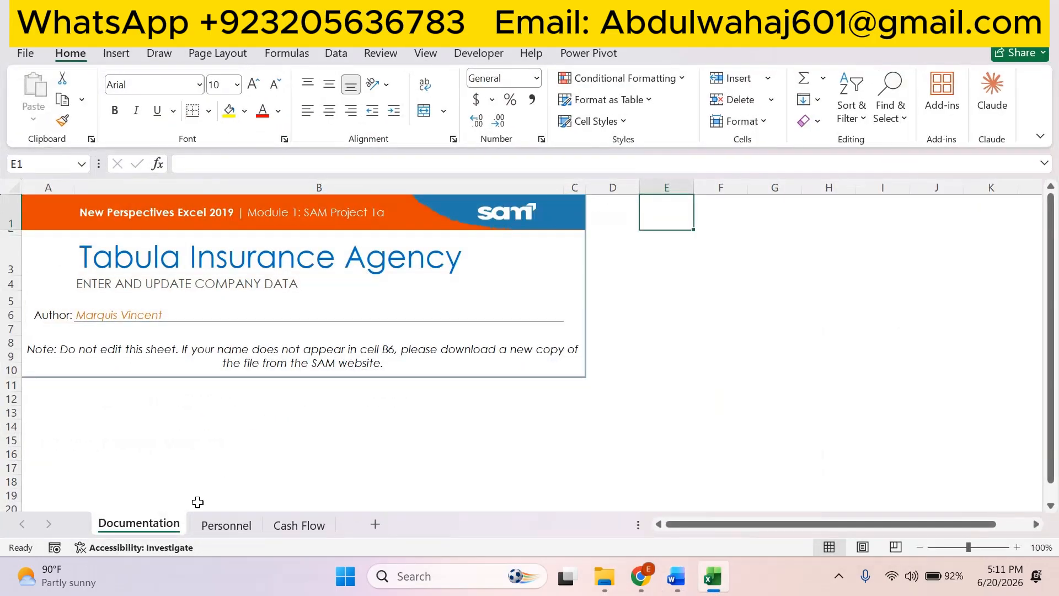
# Look over the Personnel and Cash Flow worksheets and check the author name in cell B6 of the Documentation sheet.
pyautogui.click(213, 525)
pyautogui.click(283, 524)
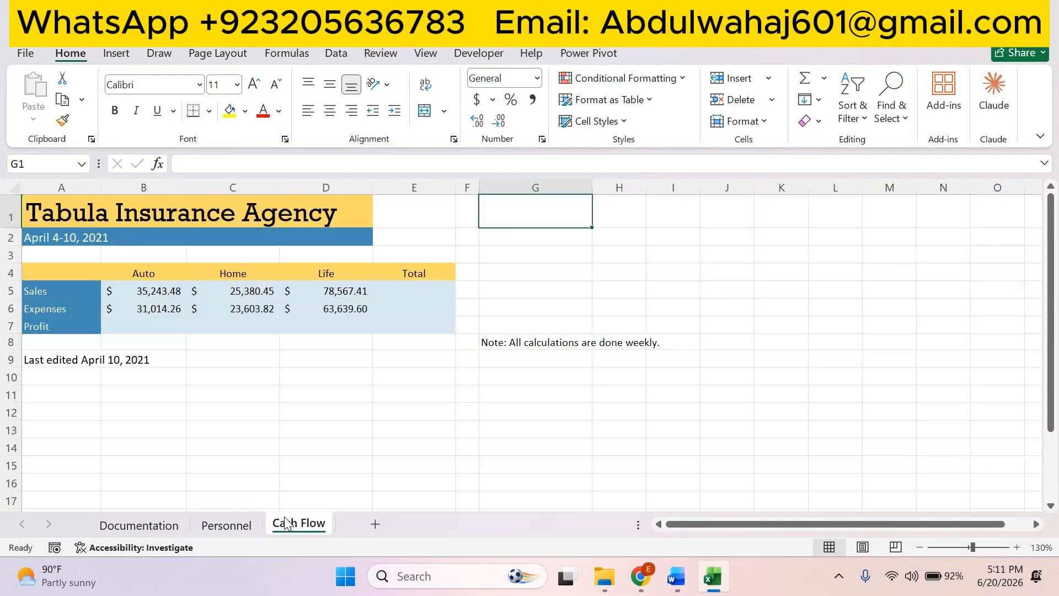
pyautogui.click(251, 526)
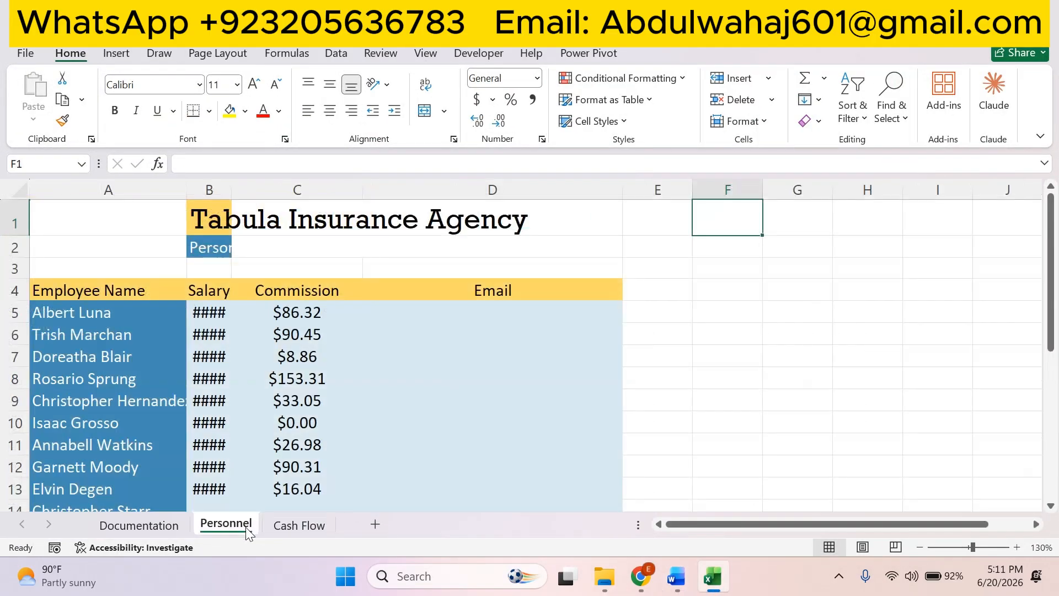
pyautogui.click(160, 527)
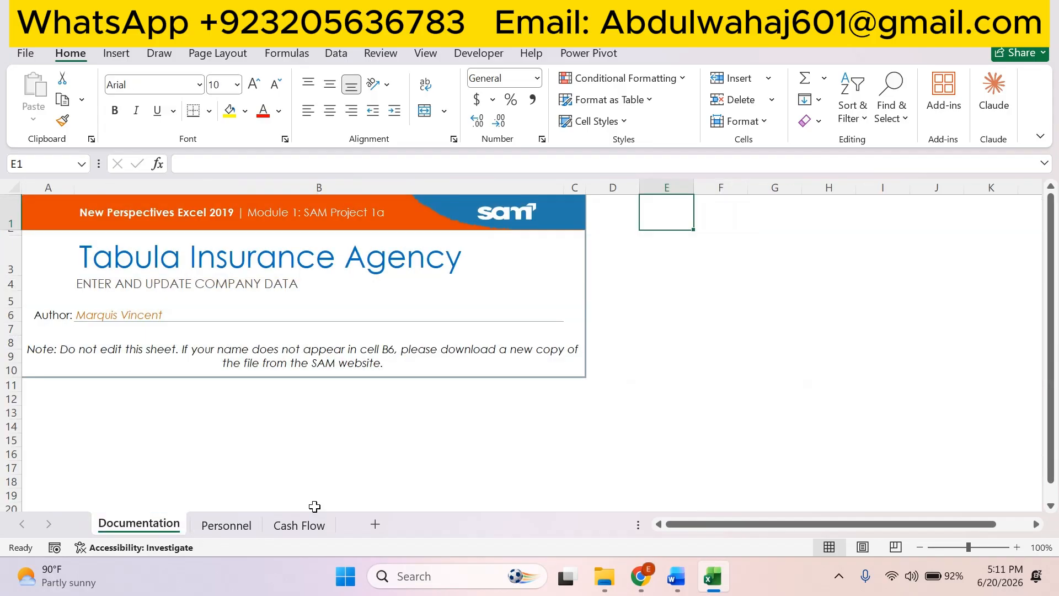
pyautogui.click(134, 313)
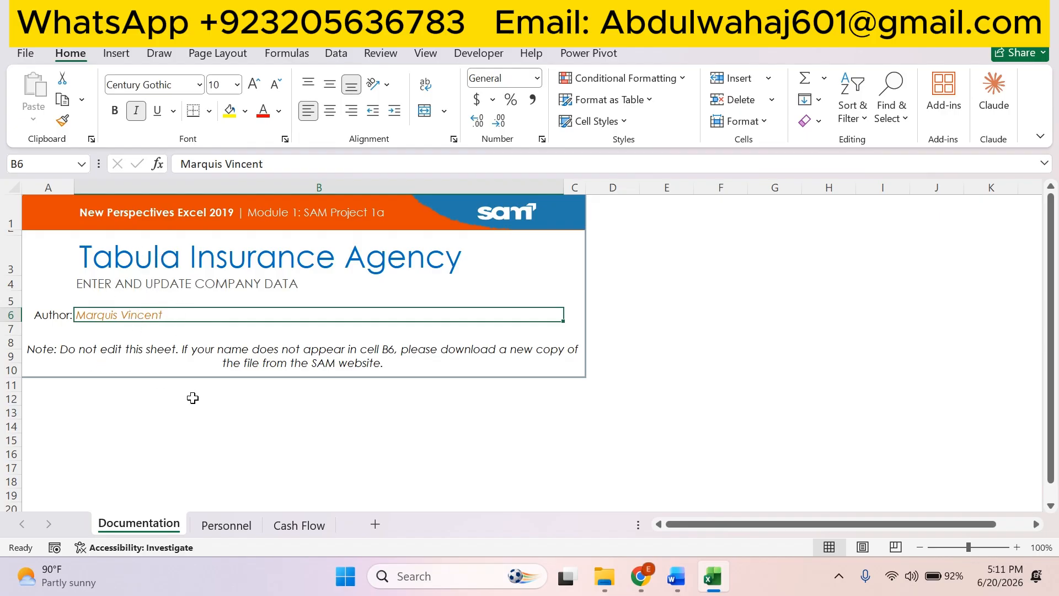
pyautogui.click(228, 524)
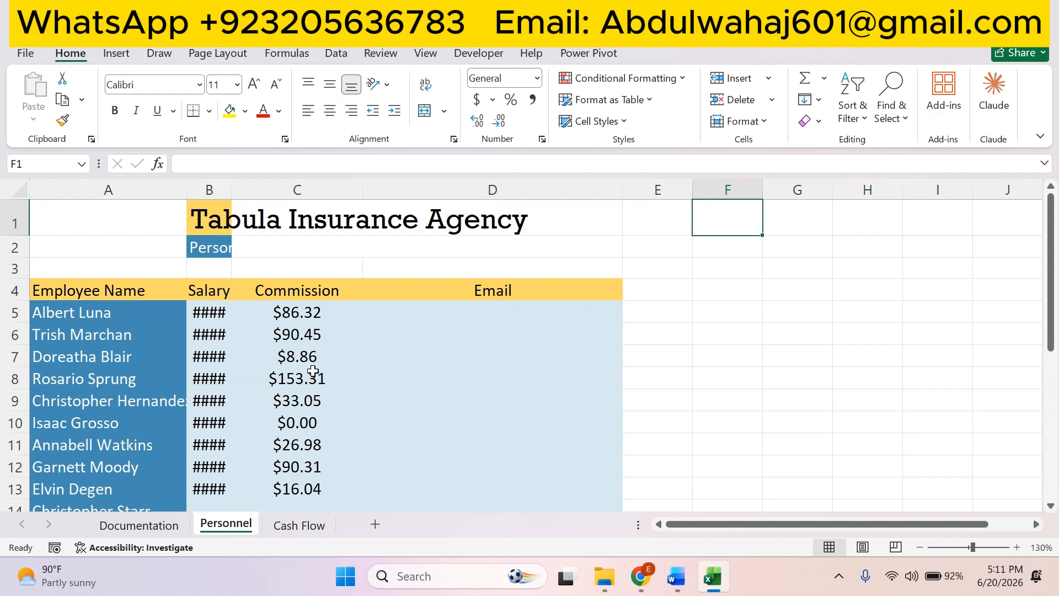
# Switch to the Word instructions and skim all project steps, including the final Personnel and Cash Flow worksheet figures.
pyautogui.click(673, 586)
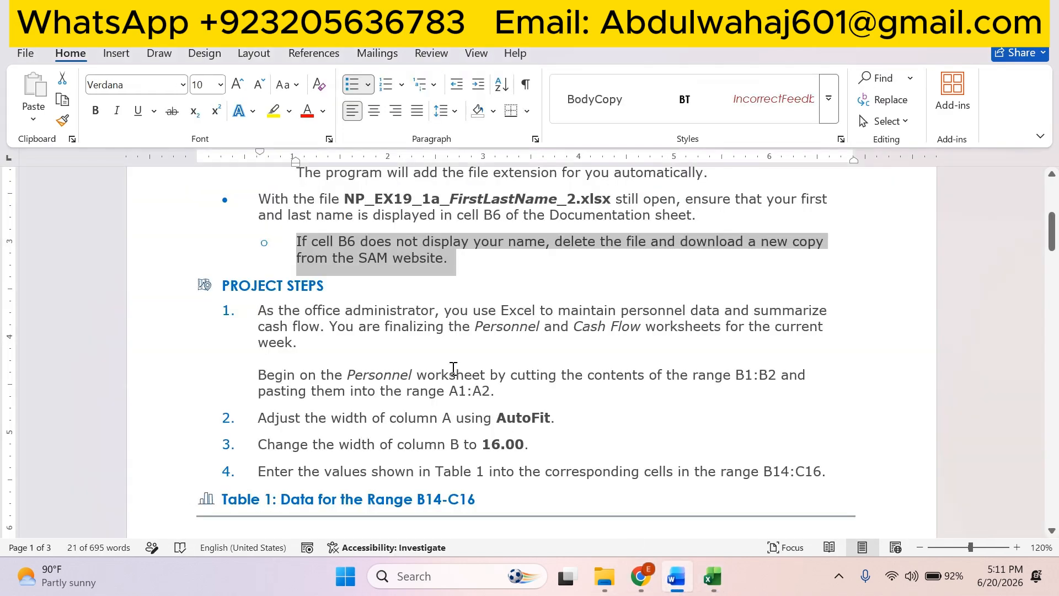
pyautogui.scroll(-1, 446, 359)
pyautogui.scroll(1, 442, 353)
pyautogui.scroll(-3, 439, 351)
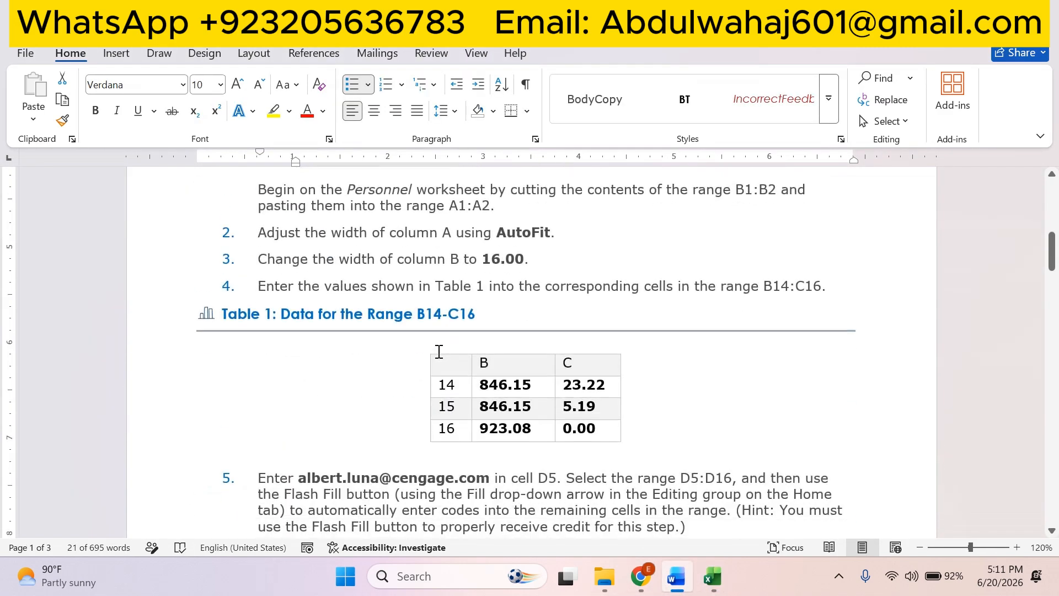
pyautogui.scroll(-14, 439, 351)
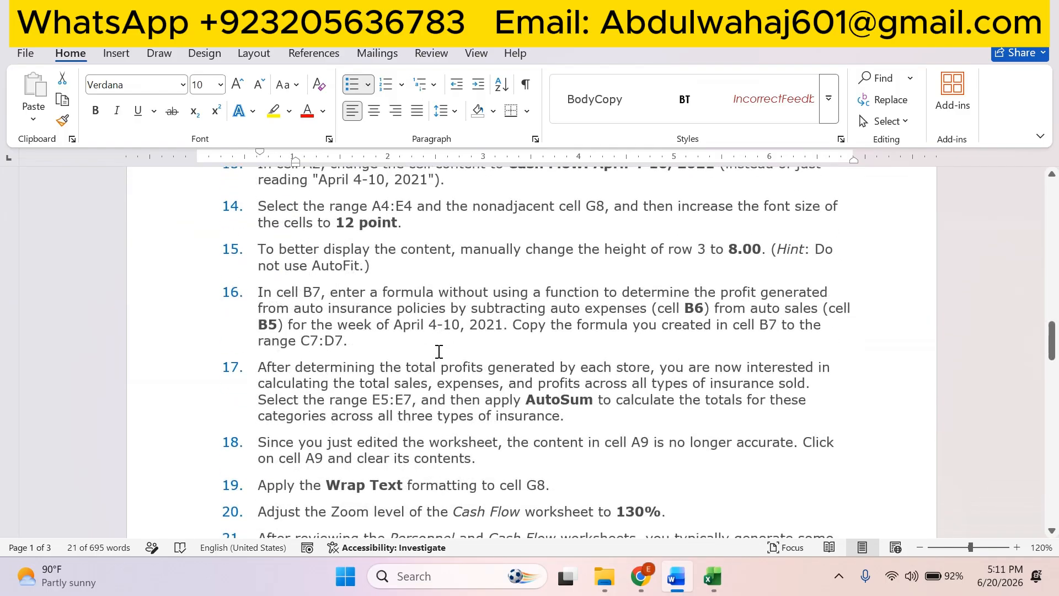
pyautogui.scroll(-12, 440, 352)
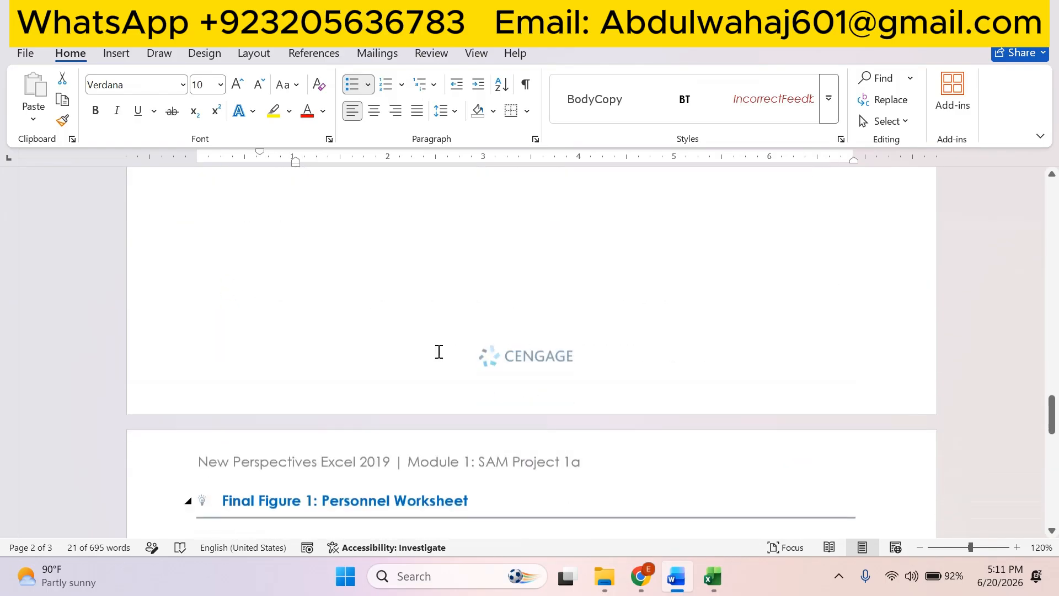
pyautogui.scroll(-9, 439, 351)
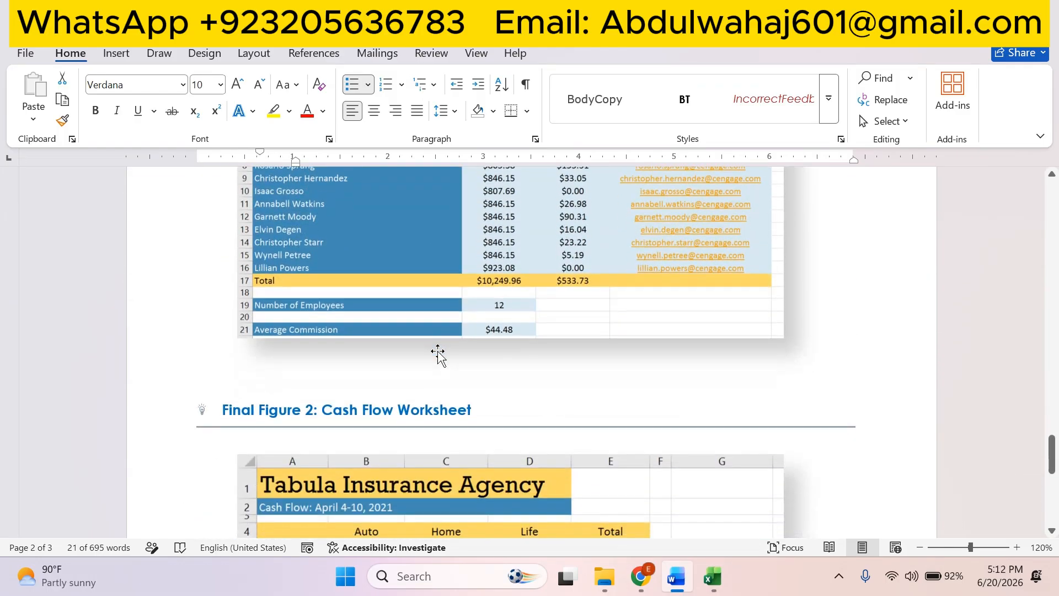
pyautogui.scroll(-10, 438, 353)
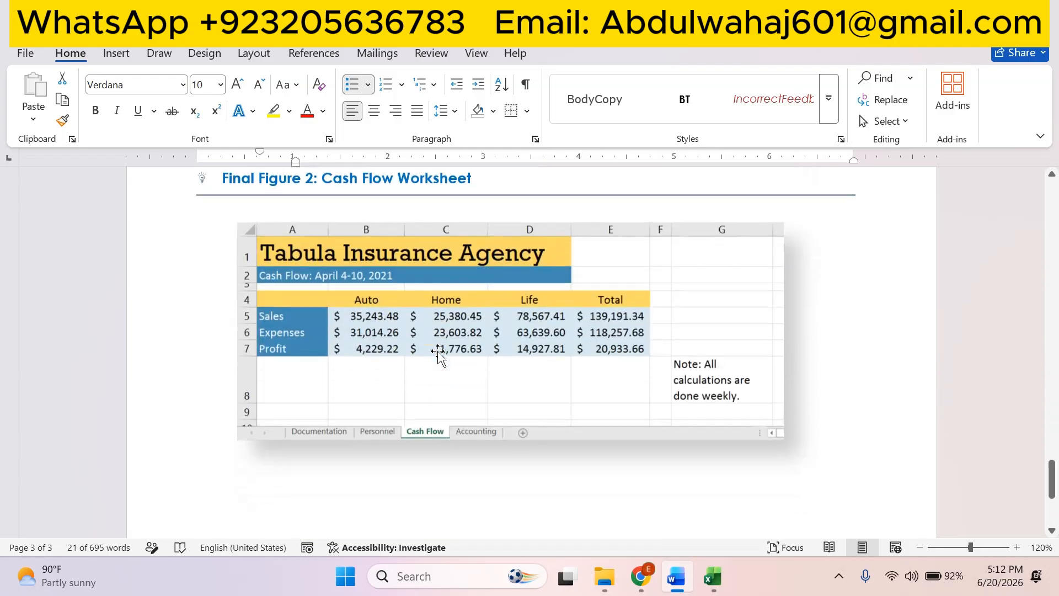
pyautogui.scroll(14, 438, 353)
pyautogui.scroll(12, 438, 351)
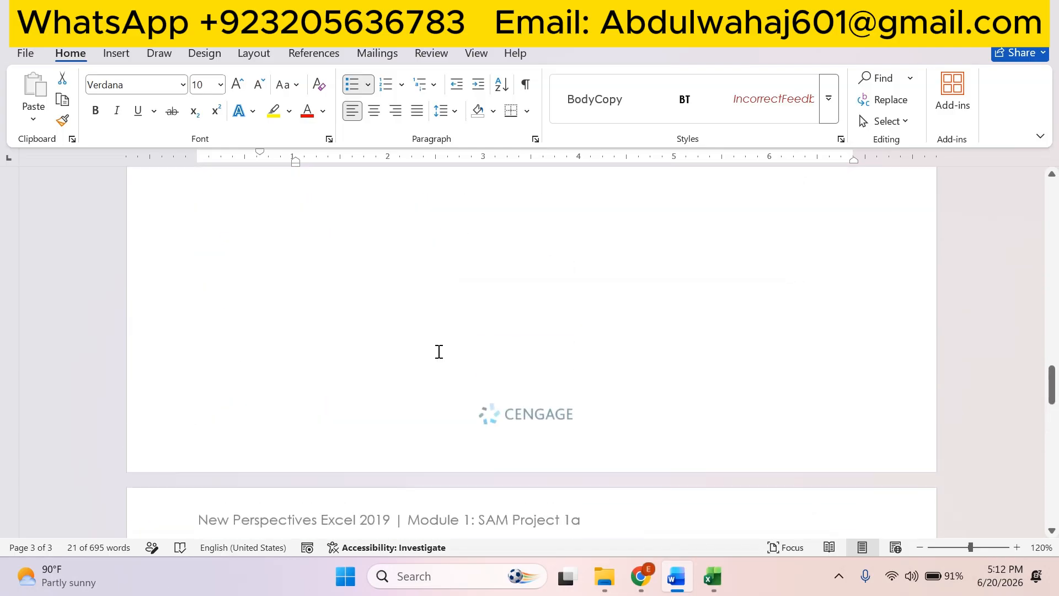
pyautogui.scroll(5, 437, 351)
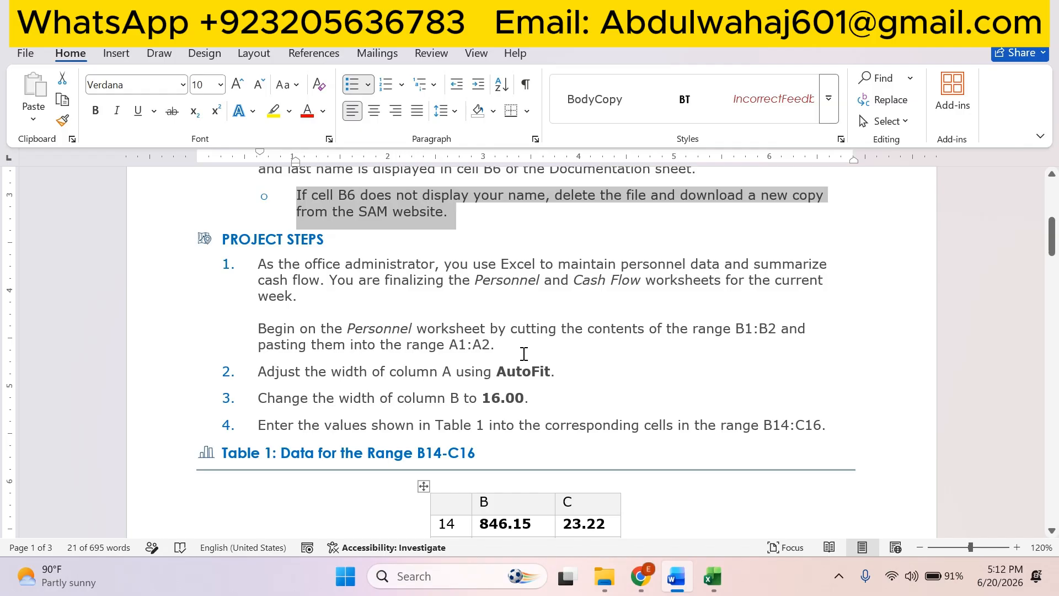
pyautogui.scroll(1, 524, 354)
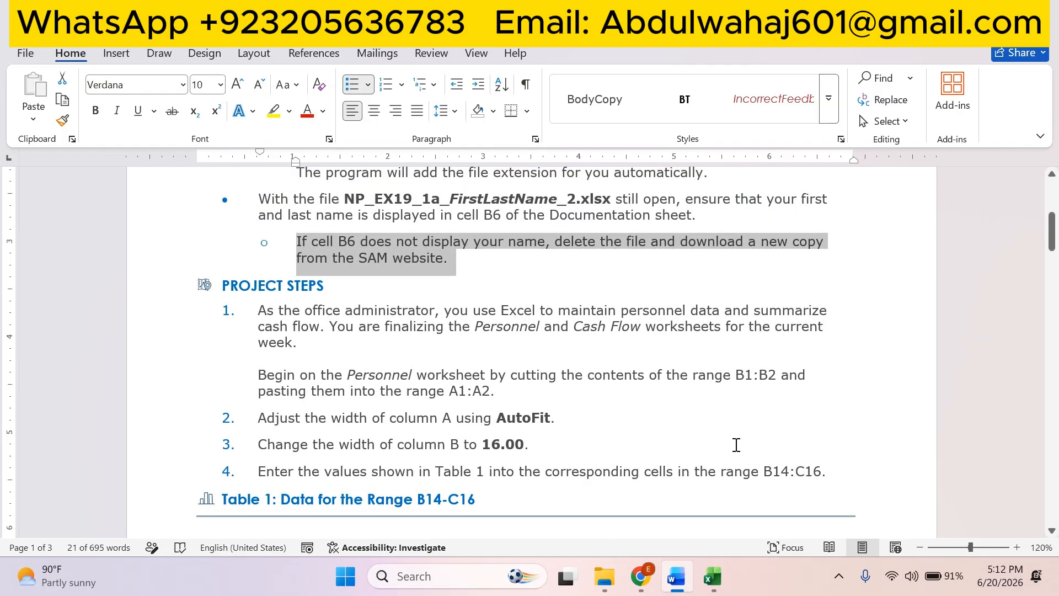
# Enlarge the instructions to 130%, read project step 1, and select its paragraph about moving the Personnel range B1:B2.
pyautogui.click(1017, 547)
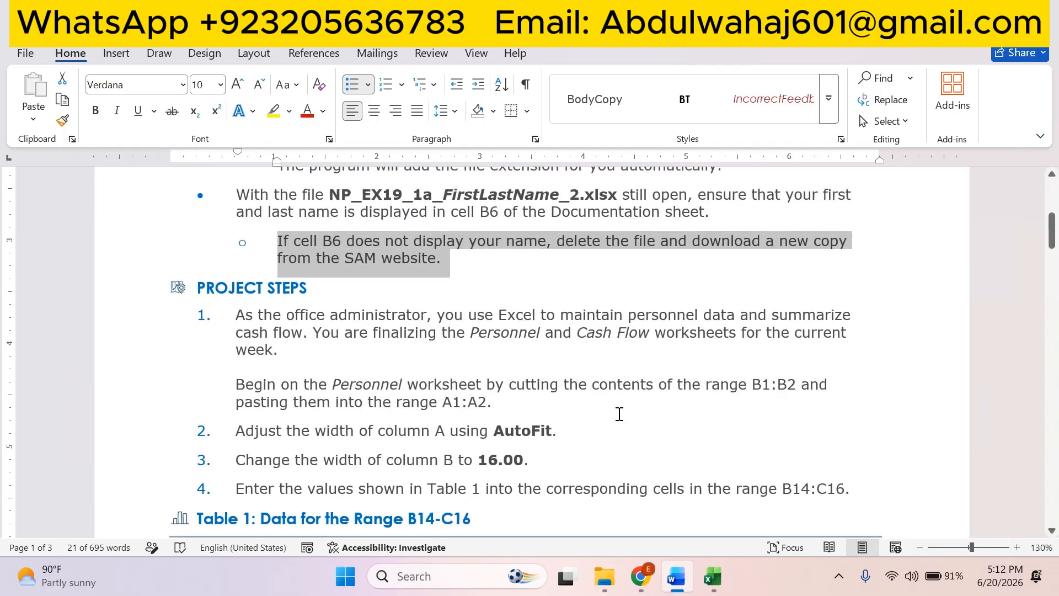
pyautogui.scroll(-1, 518, 374)
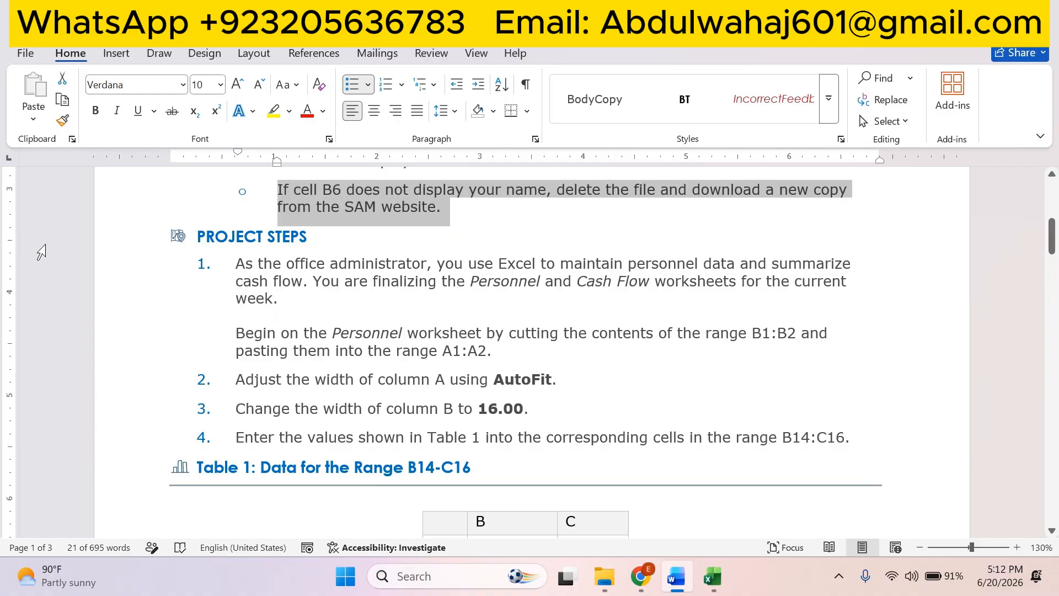
pyautogui.moveTo(237, 264); pyautogui.dragTo(272, 305)
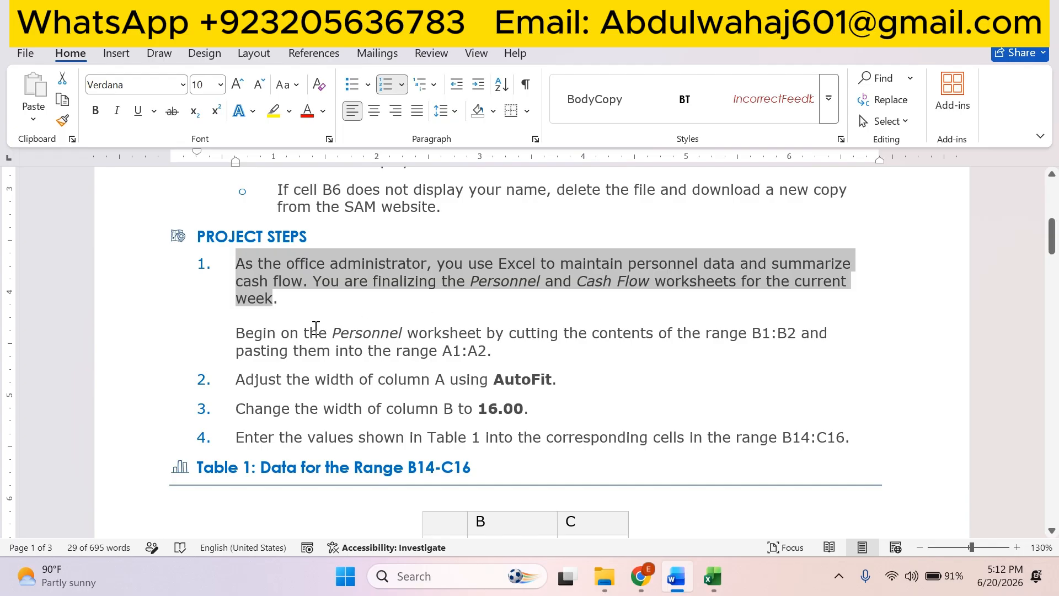
pyautogui.scroll(-1, 270, 334)
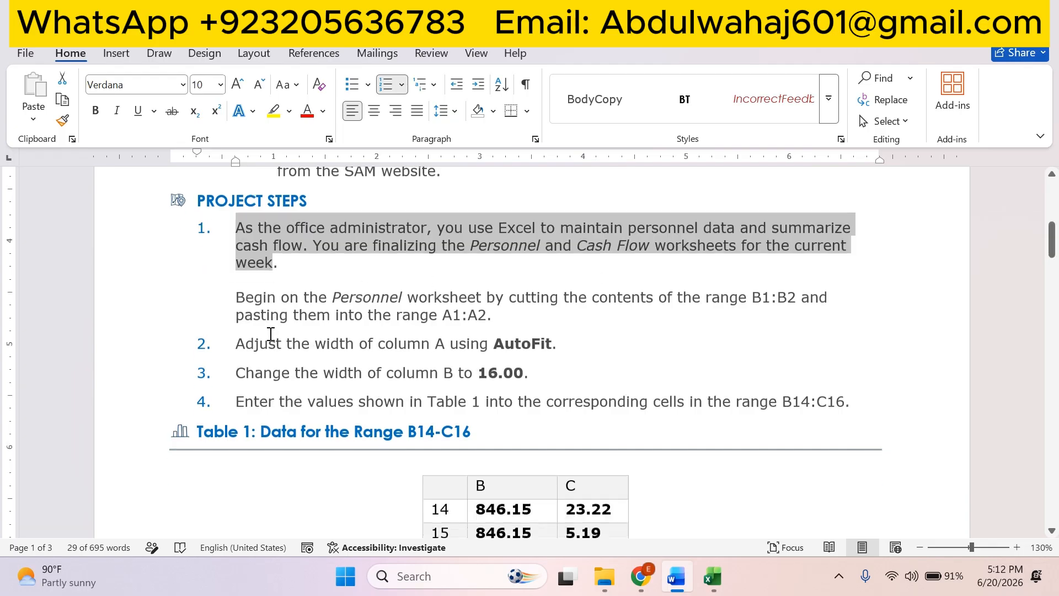
pyautogui.moveTo(235, 276); pyautogui.dragTo(791, 298)
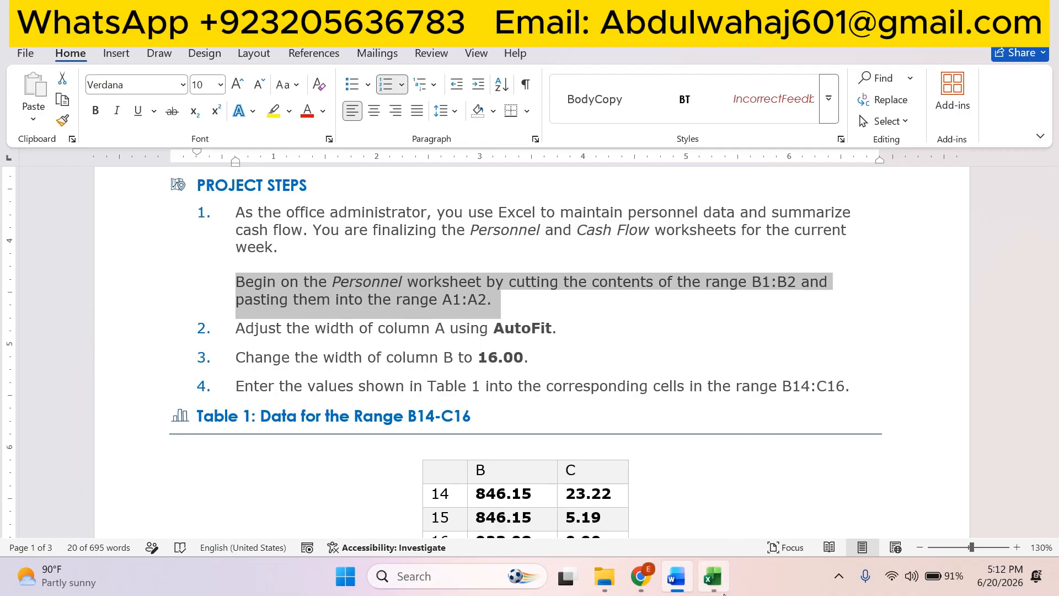
# Switch to Excel and move the contents of B1:B2 on the Personnel worksheet to A1:A2 by cutting and pasting.
pyautogui.click(712, 577)
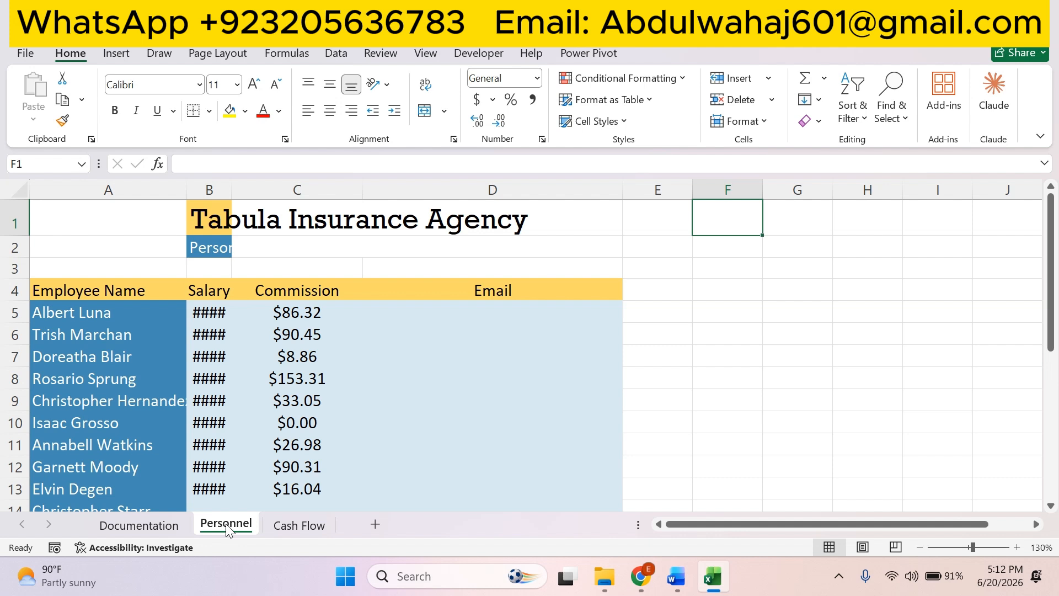
pyautogui.moveTo(214, 212); pyautogui.dragTo(213, 240)
pyautogui.rightClick(211, 219)
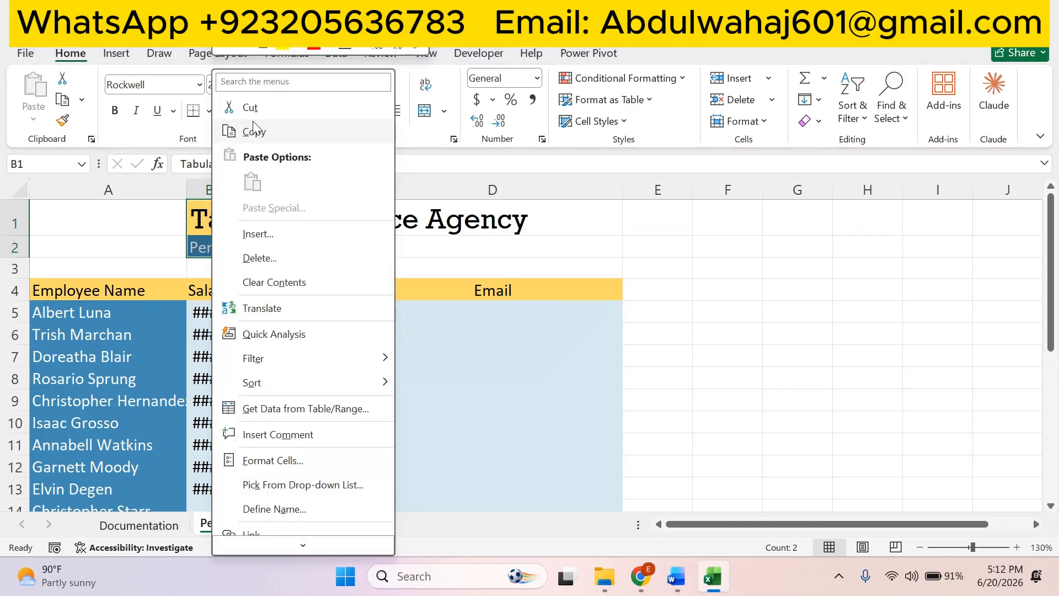
pyautogui.click(251, 110)
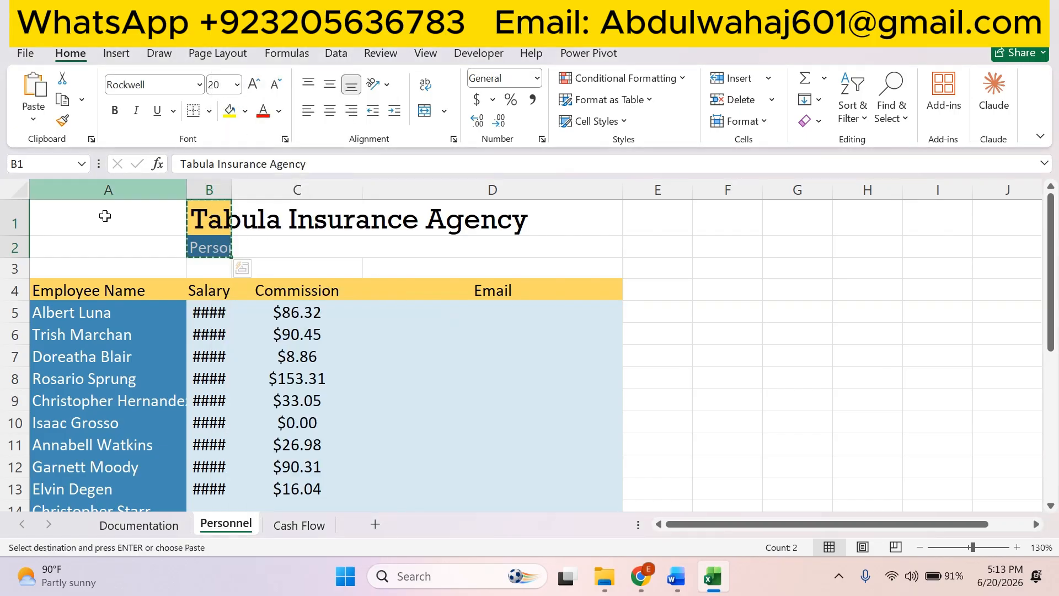
pyautogui.click(87, 216)
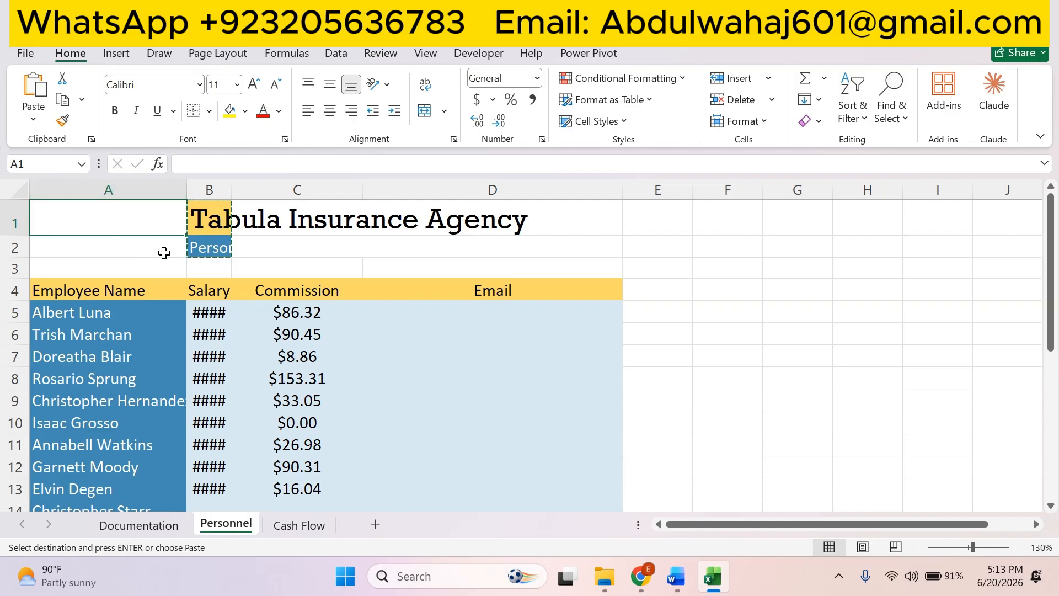
pyautogui.click(34, 92)
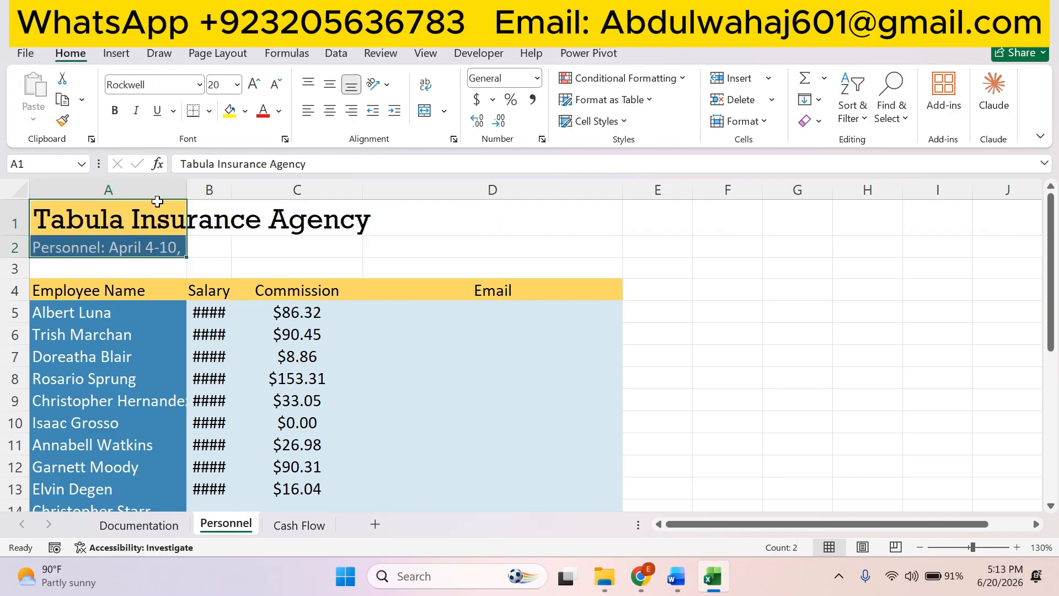
# Switch to Word and highlight the selected cut-and-paste instruction in project step 1 in bright green.
pyautogui.click(684, 582)
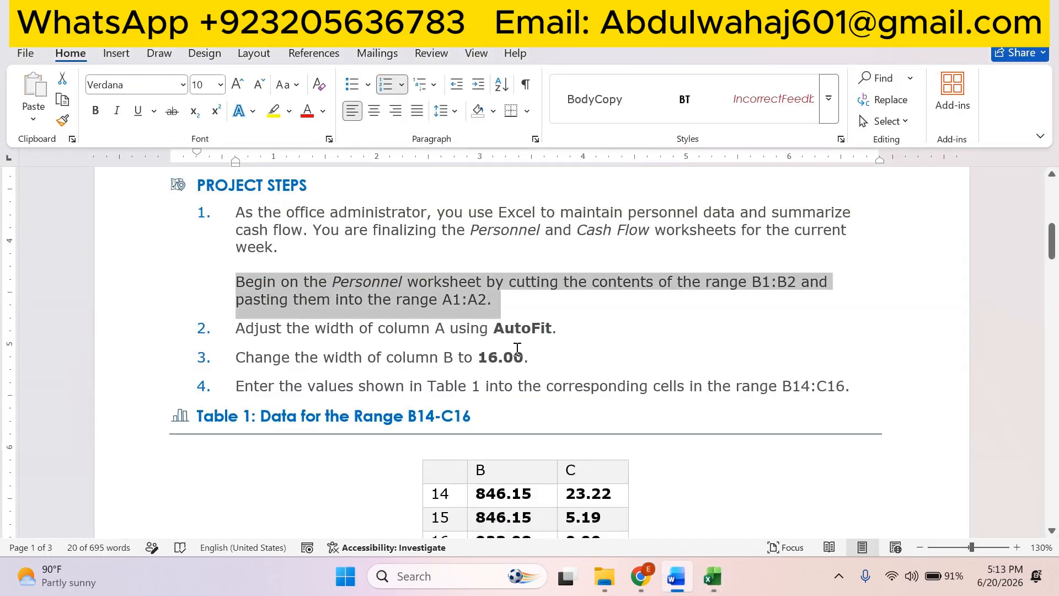
pyautogui.click(288, 110)
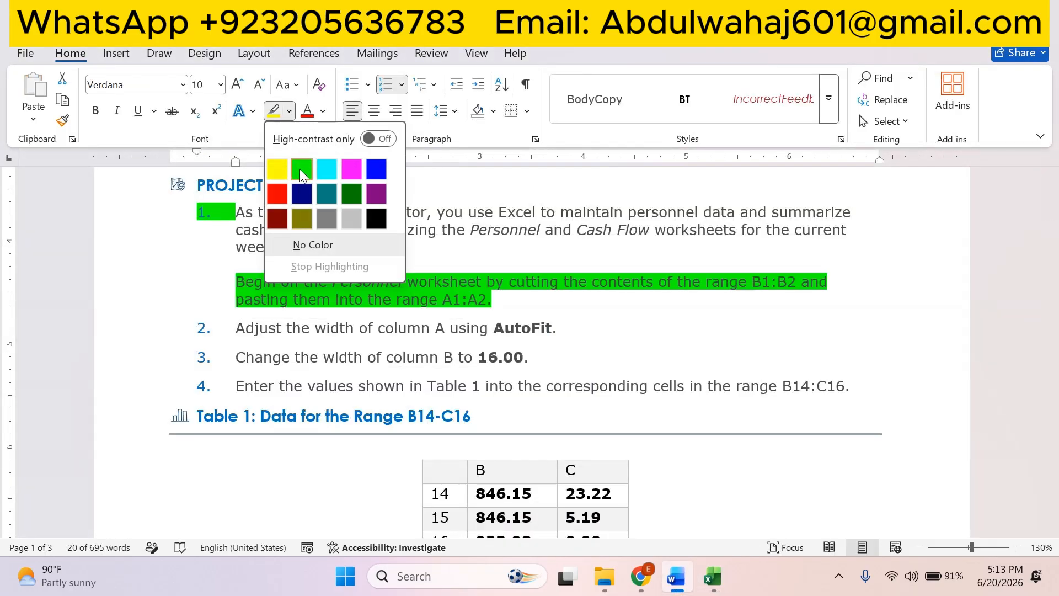
pyautogui.click(302, 169)
pyautogui.press('Right')
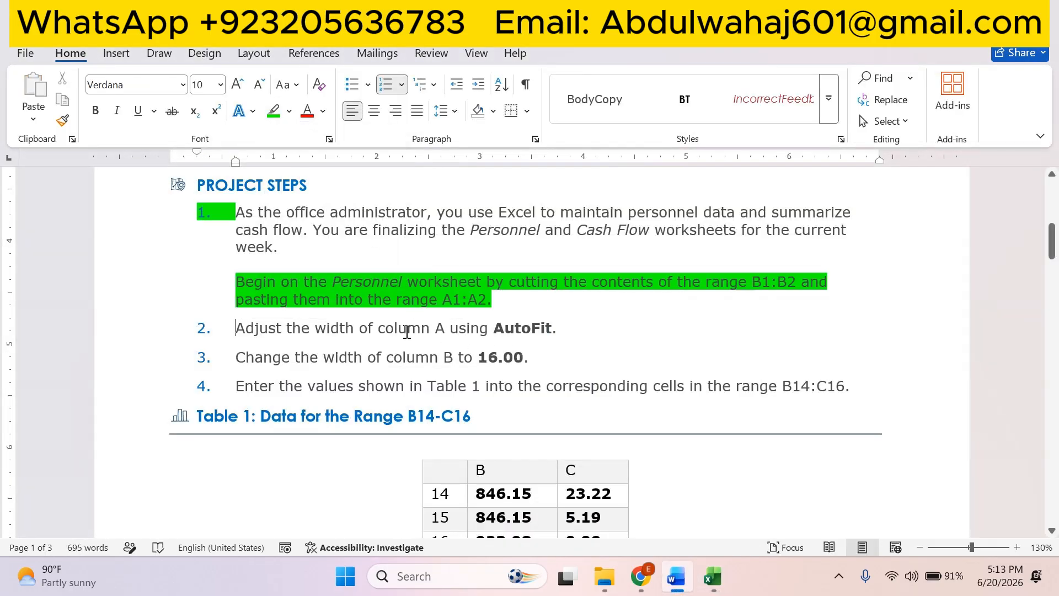
# Select the project step 2 instruction, switch to Excel, and AutoFit the width of column A on the Personnel worksheet.
pyautogui.moveTo(235, 328); pyautogui.dragTo(560, 324)
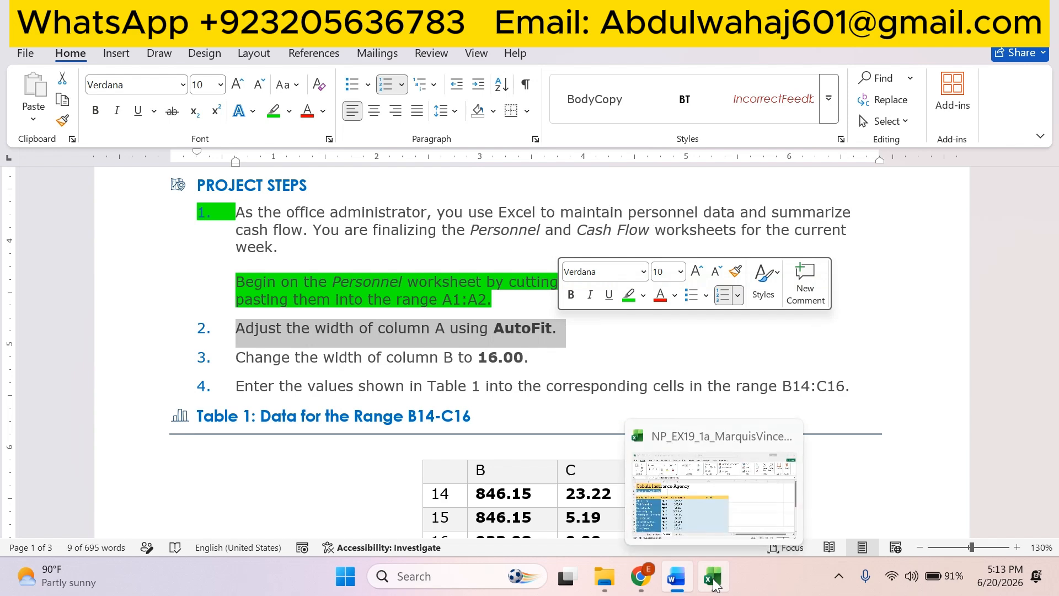
pyautogui.click(713, 583)
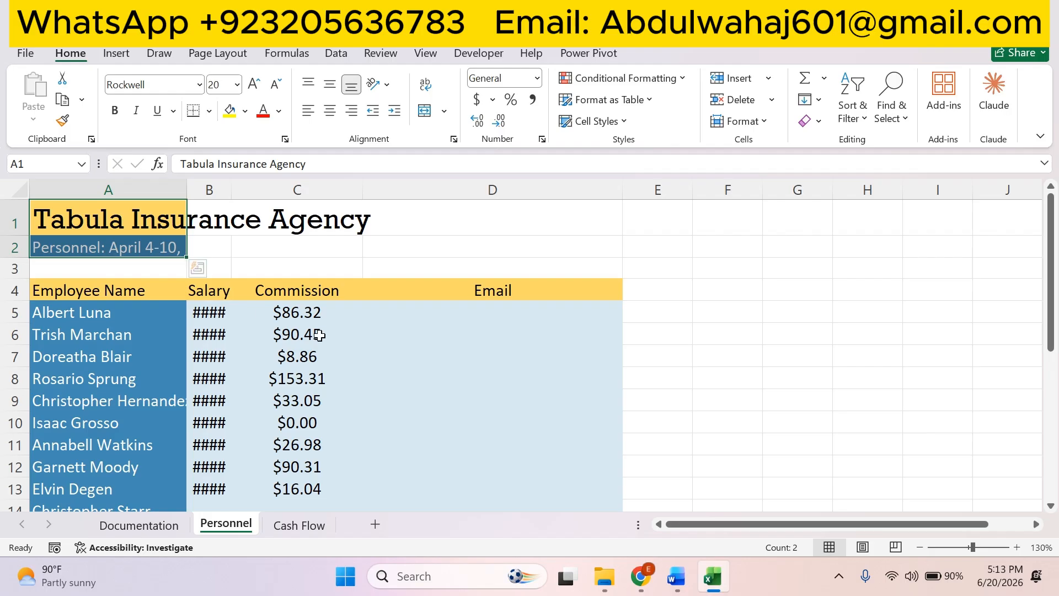
pyautogui.click(108, 186)
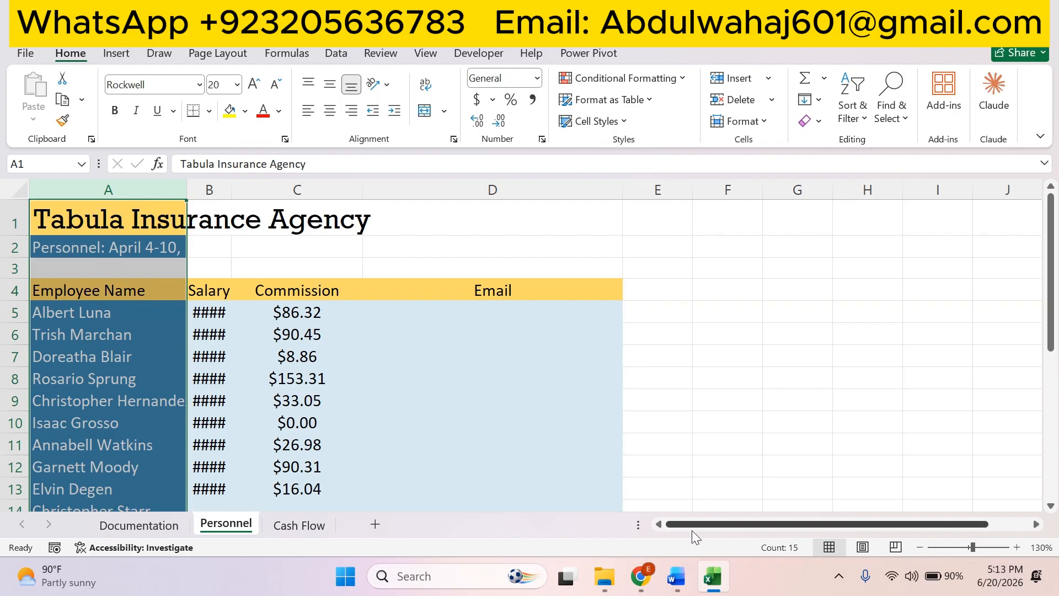
pyautogui.click(677, 578)
pyautogui.click(678, 578)
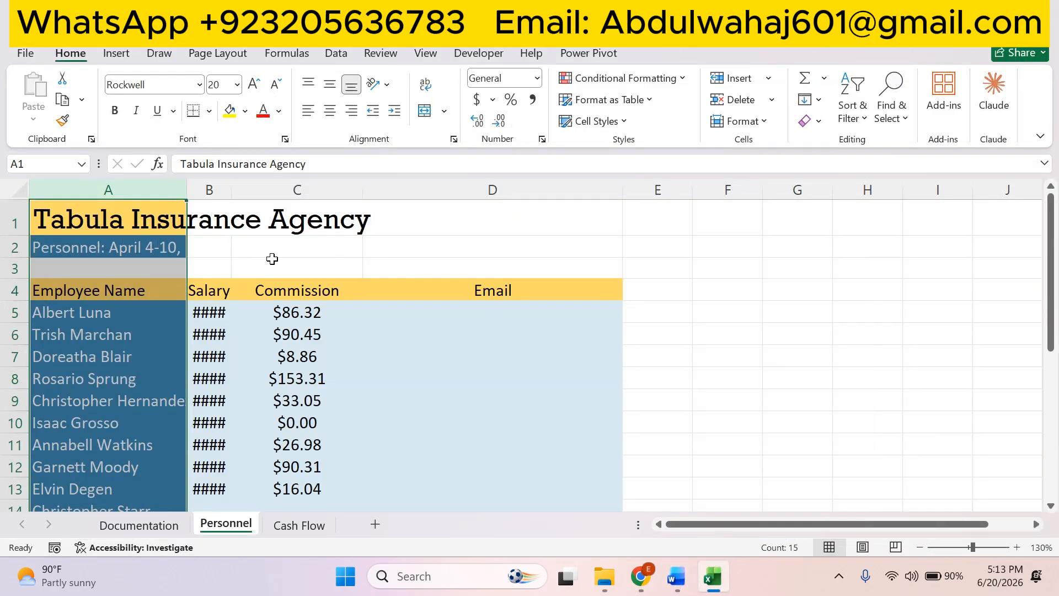
pyautogui.doubleClick(186, 191)
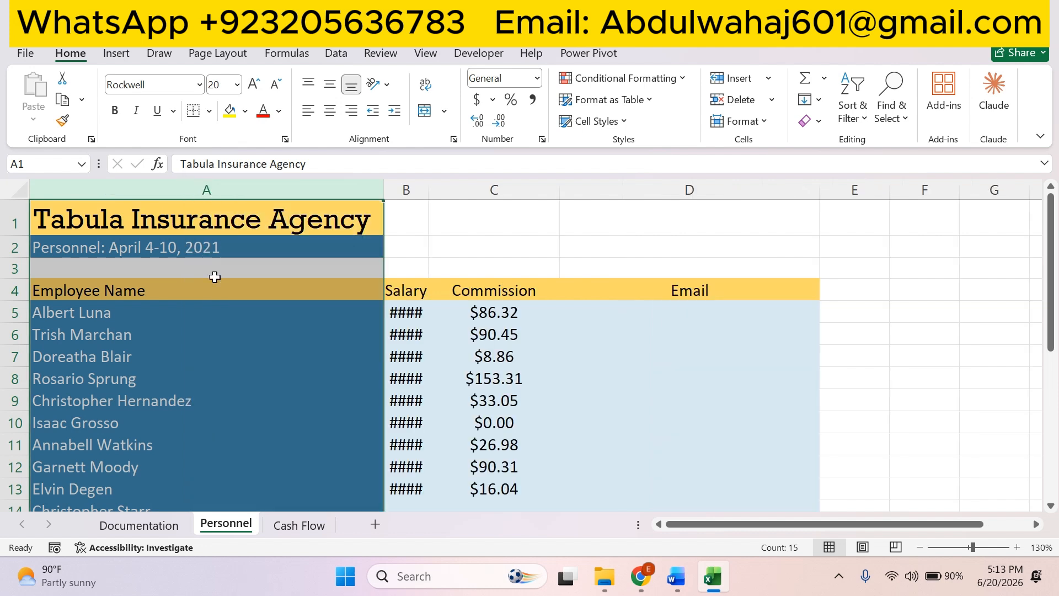
pyautogui.scroll(-2, 227, 356)
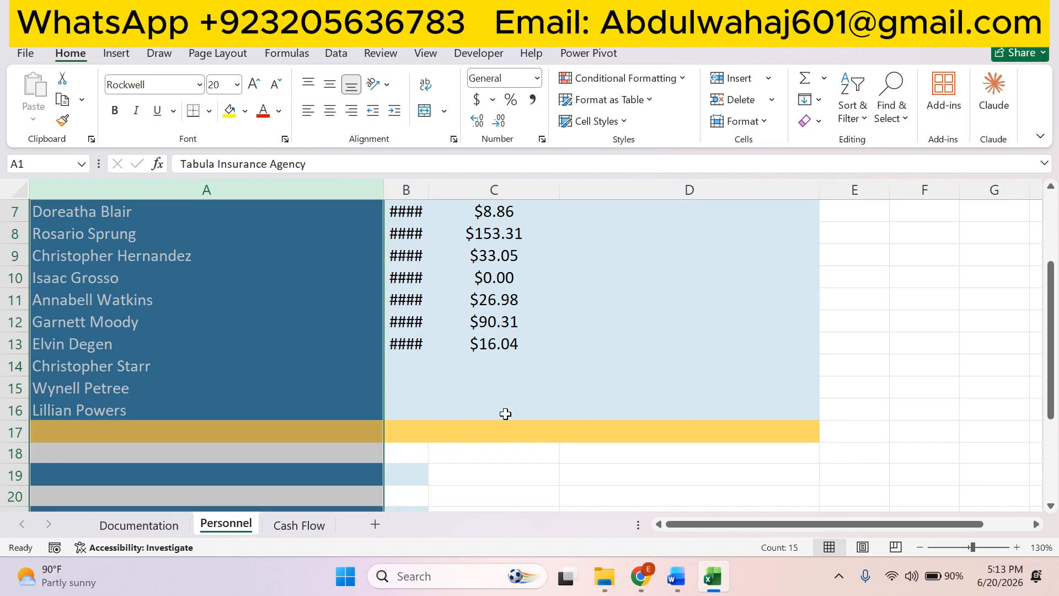
pyautogui.scroll(-3, 503, 415)
# Switch to Word and highlight the selected AutoFit instruction in project step 2 in bright green.
pyautogui.click(678, 577)
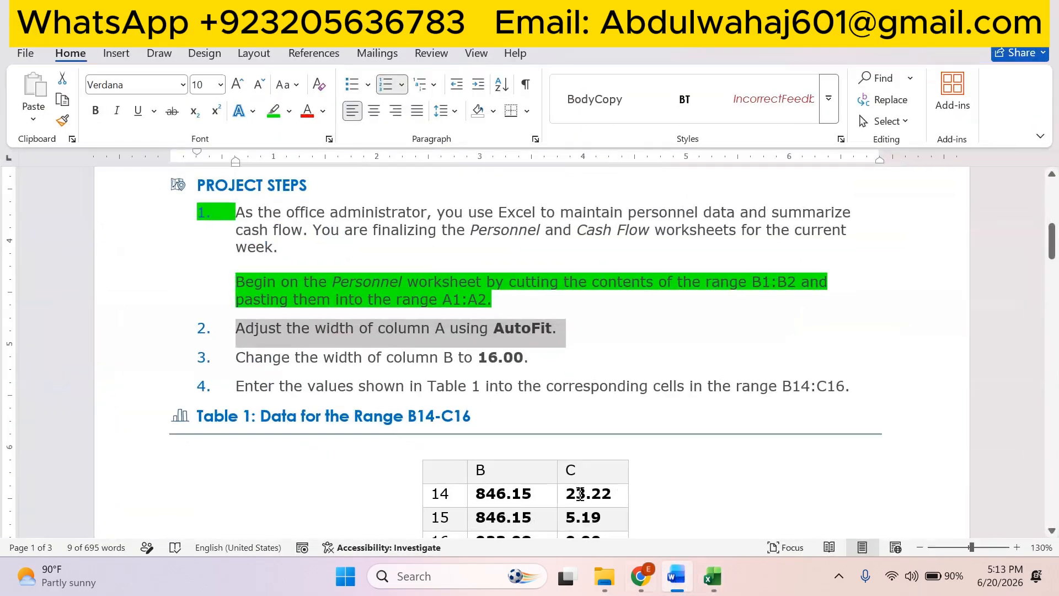
pyautogui.click(274, 110)
pyautogui.press('Right')
# Select the project step 3 instruction, switch to Excel, and set the width of column B on the Personnel worksheet to 16.
pyautogui.scroll(-1, 387, 384)
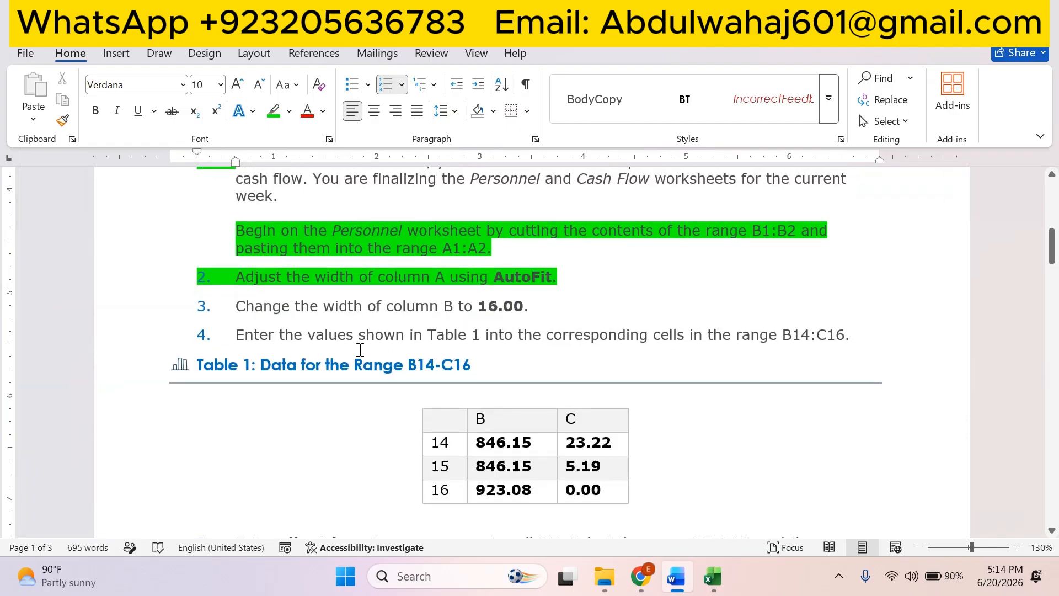
pyautogui.moveTo(233, 305); pyautogui.dragTo(552, 325)
pyautogui.click(716, 571)
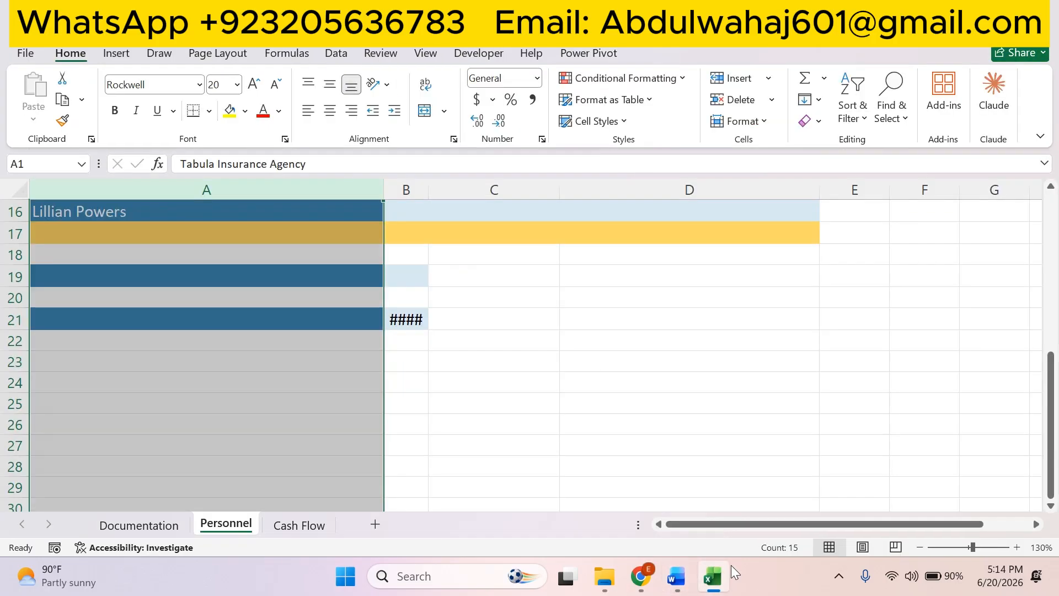
pyautogui.scroll(5, 474, 346)
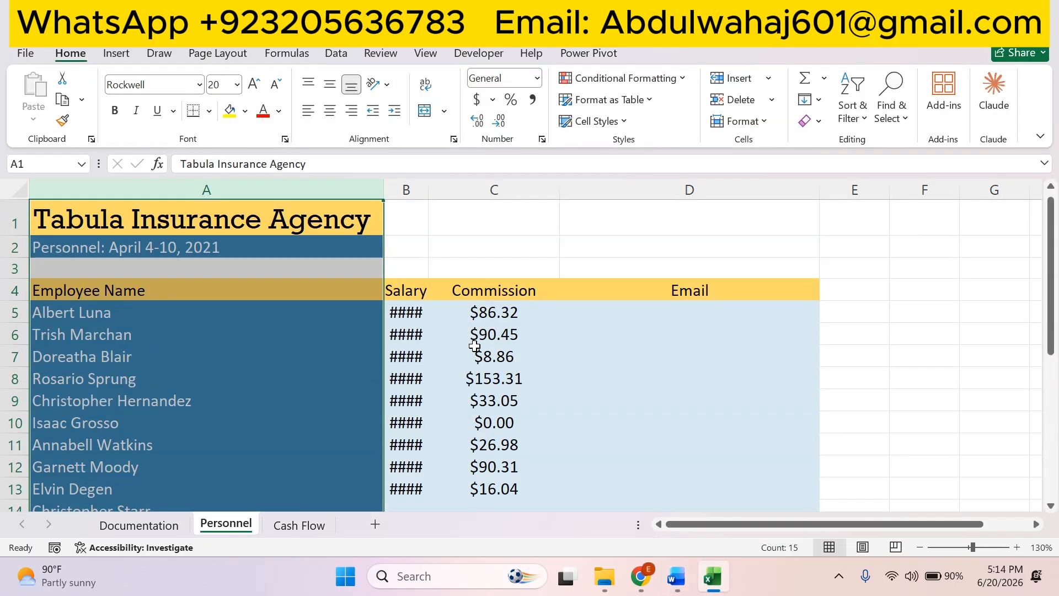
pyautogui.click(414, 185)
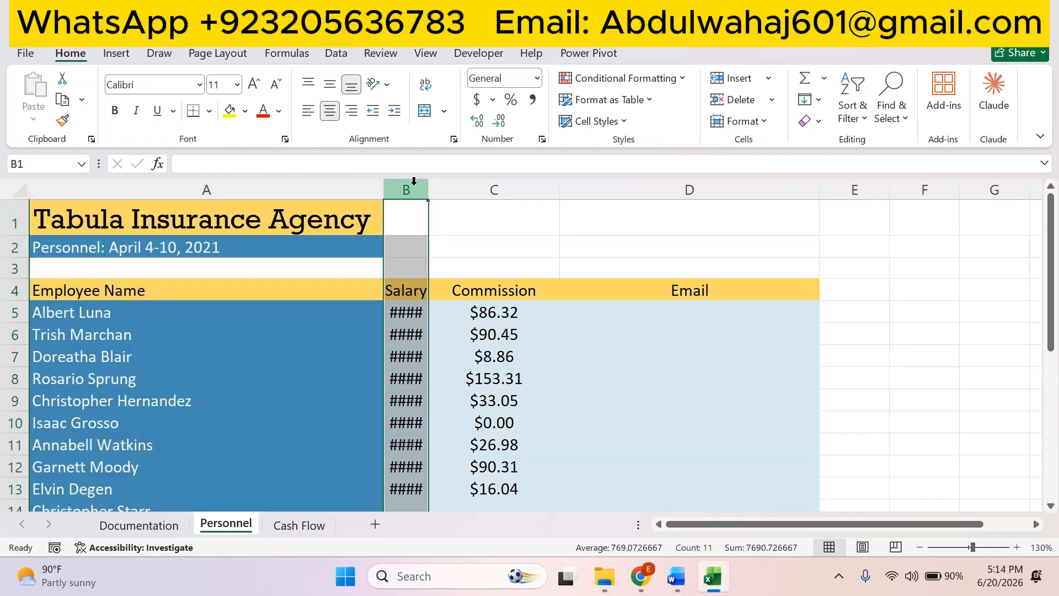
pyautogui.keyDown('shift'); pyautogui.click(231, 189); pyautogui.keyUp('shift')
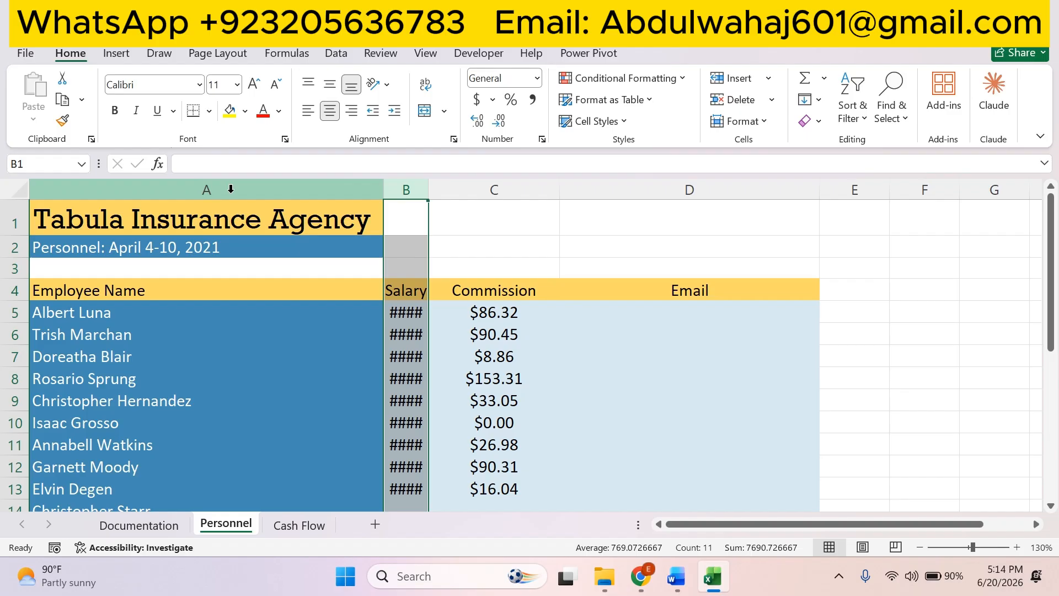
pyautogui.click(676, 576)
pyautogui.click(712, 575)
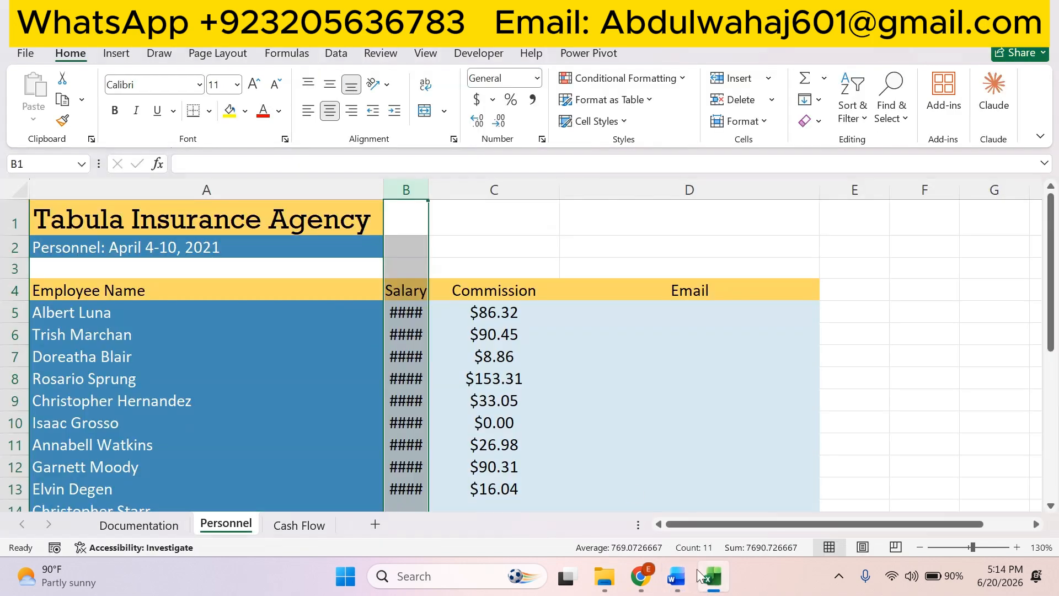
pyautogui.rightClick(407, 188)
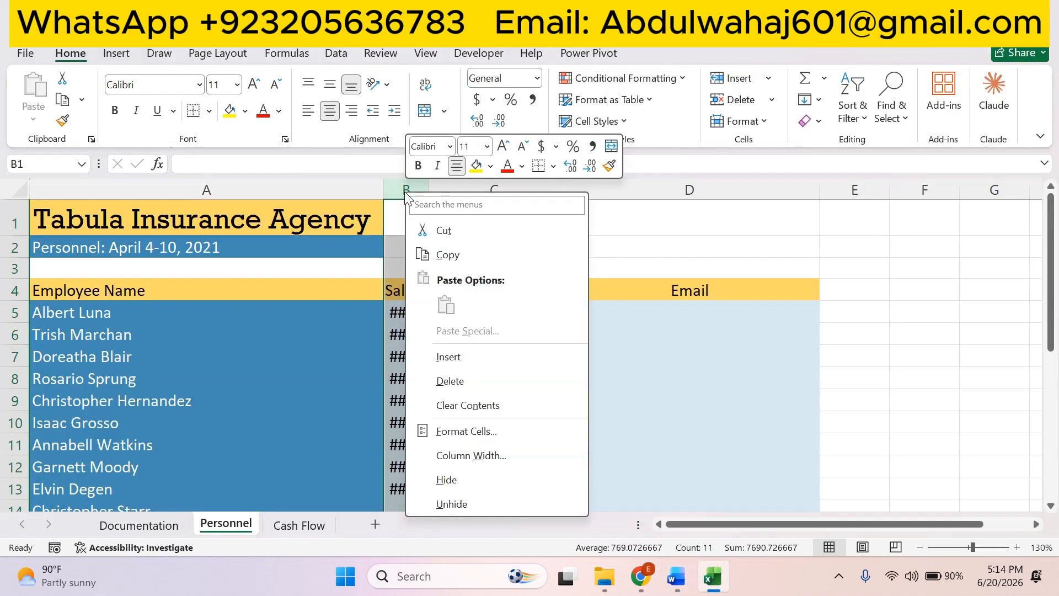
pyautogui.click(471, 456)
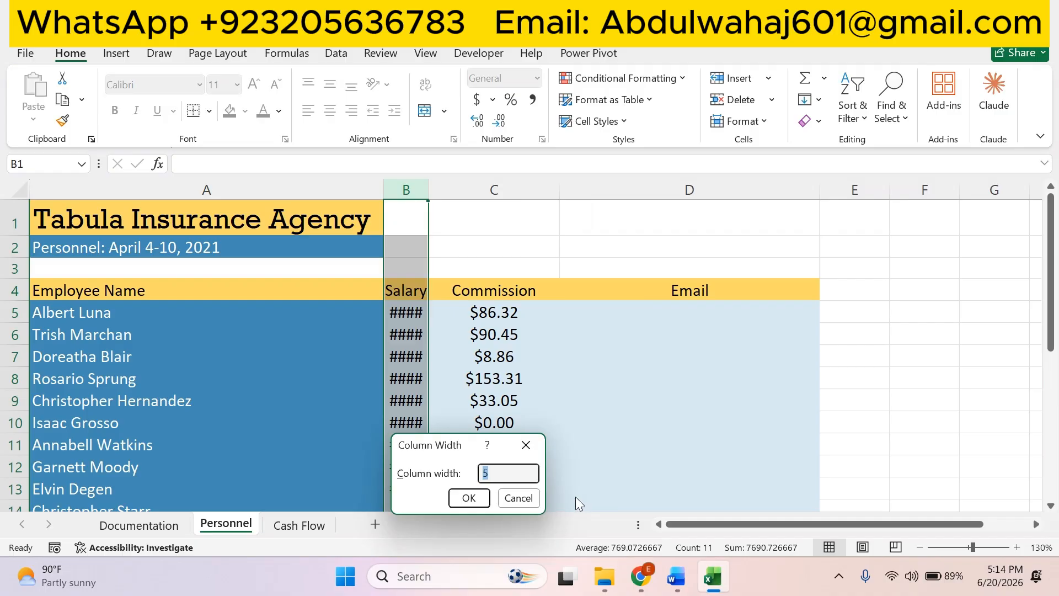
pyautogui.write('16')
pyautogui.click(469, 498)
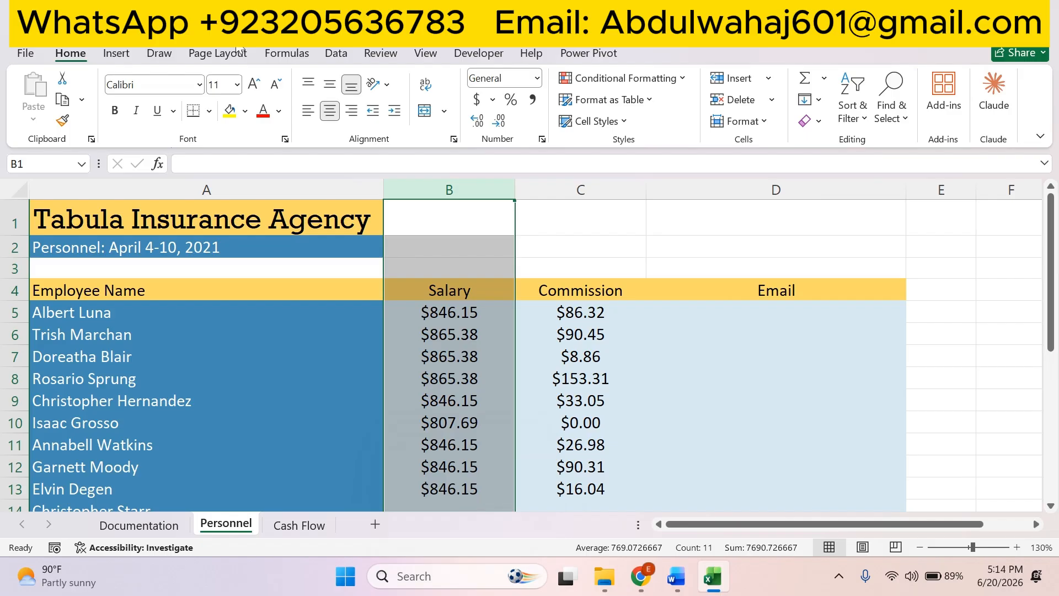
# Switch to Word to read project step 4, and locate the target range B14:C16 on the Personnel worksheet in Excel.
pyautogui.click(676, 576)
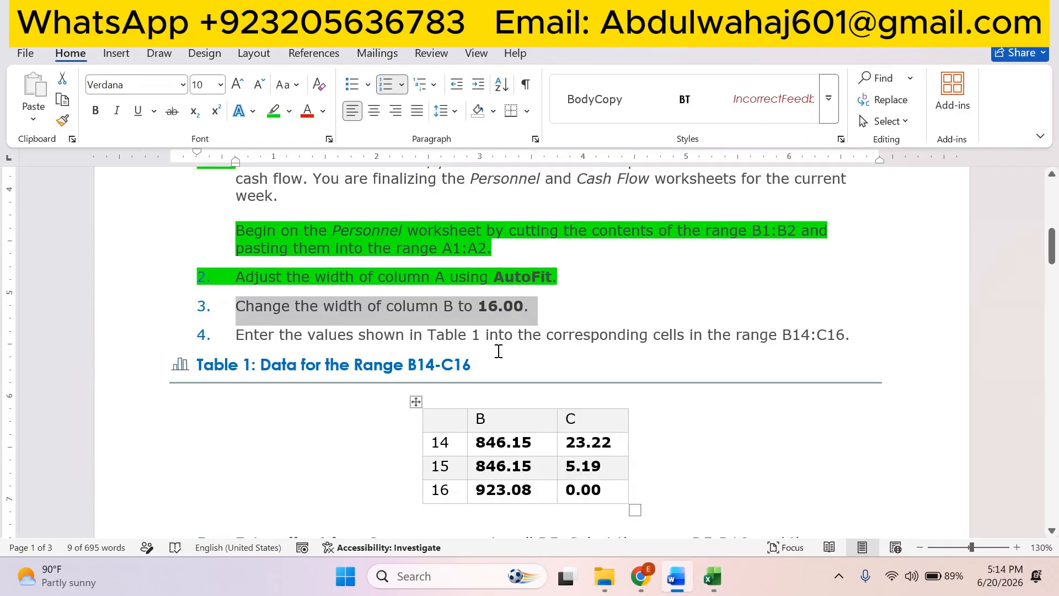
pyautogui.scroll(-2, 498, 349)
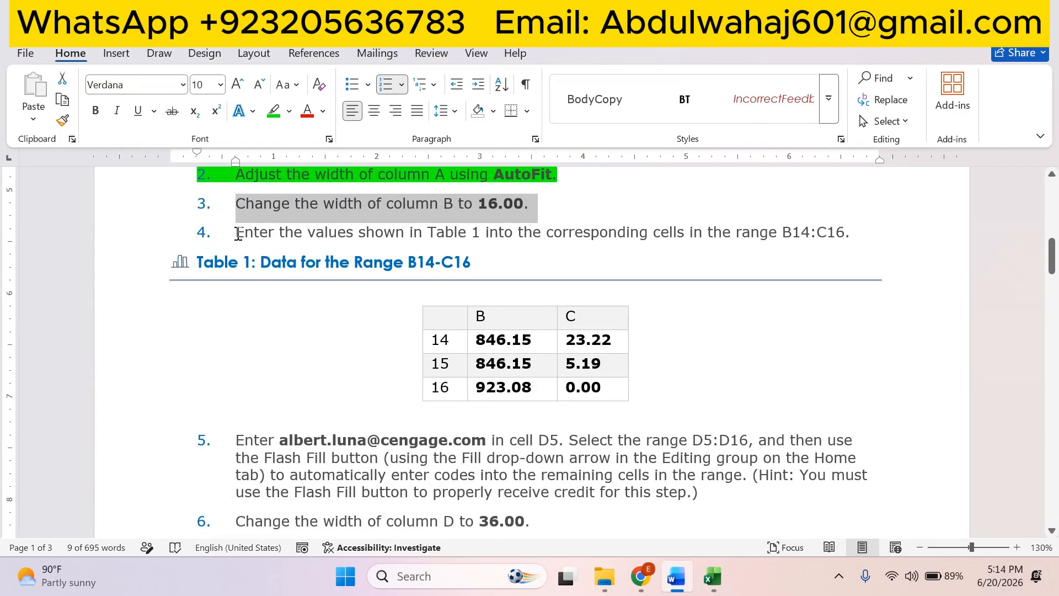
pyautogui.moveTo(231, 231); pyautogui.dragTo(844, 235)
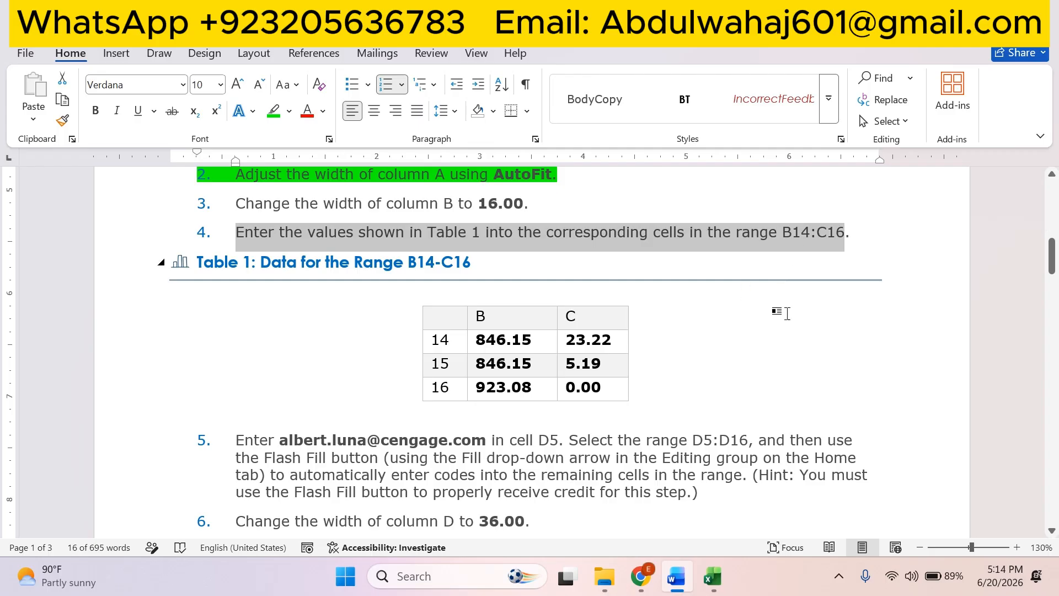
pyautogui.click(722, 574)
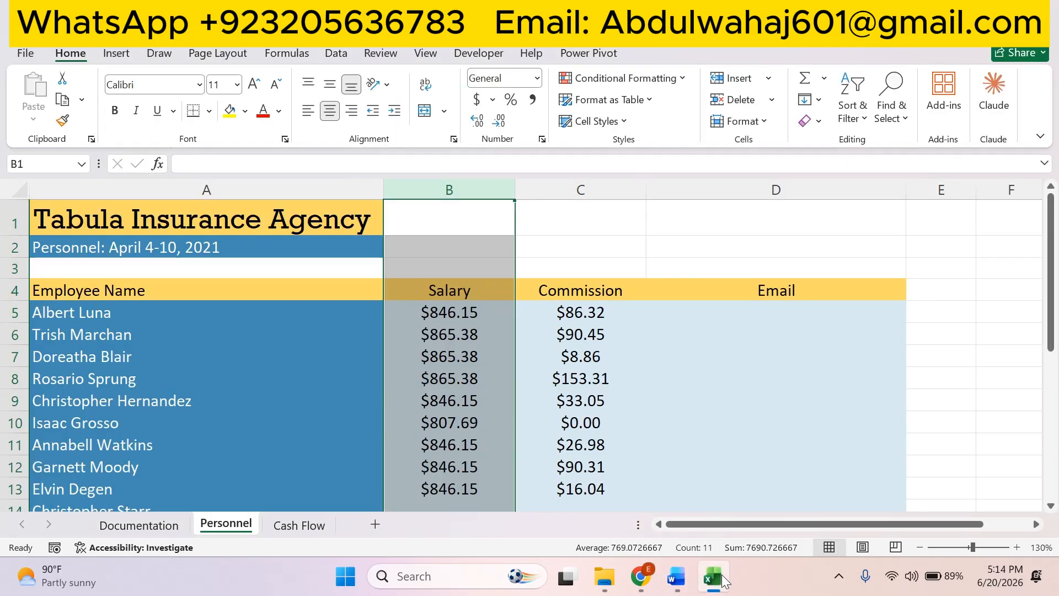
pyautogui.scroll(-2, 654, 395)
pyautogui.click(466, 371)
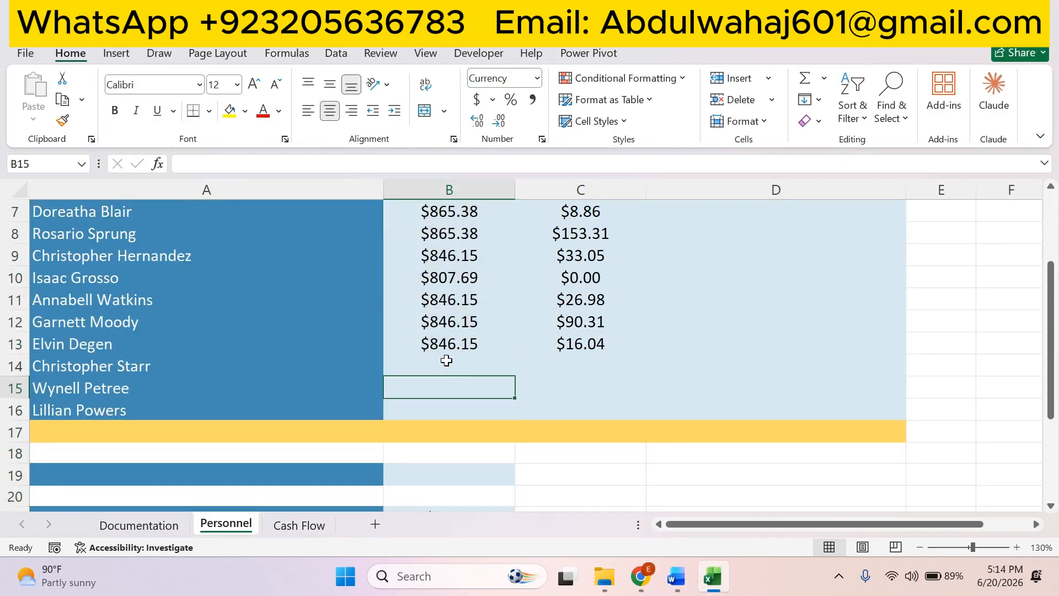
pyautogui.moveTo(464, 380); pyautogui.dragTo(554, 401)
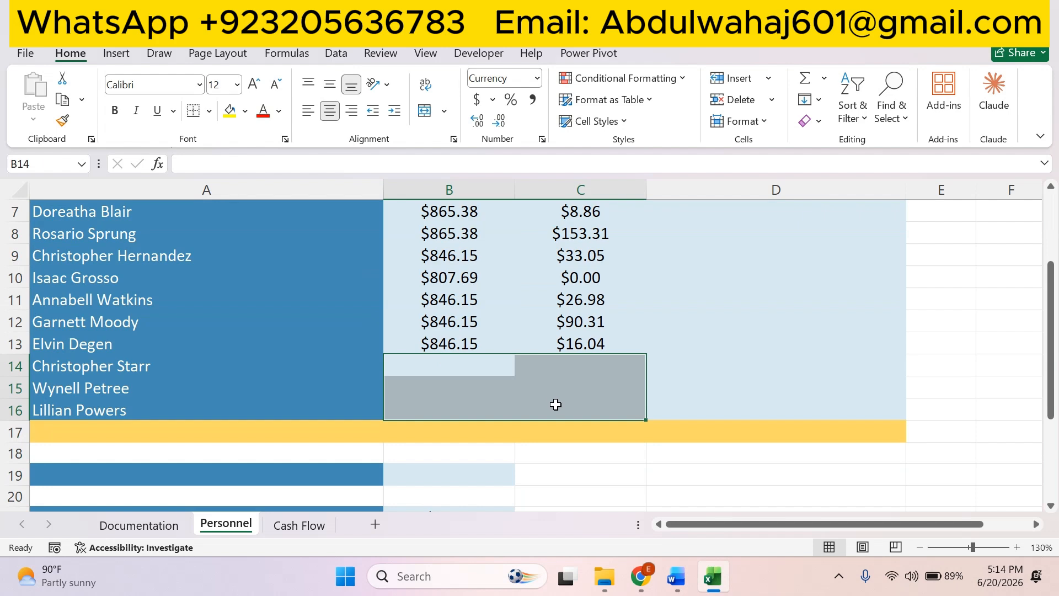
# Switch to Word and copy the Table 1 values for rows 14 to 16 of columns B and C.
pyautogui.click(675, 575)
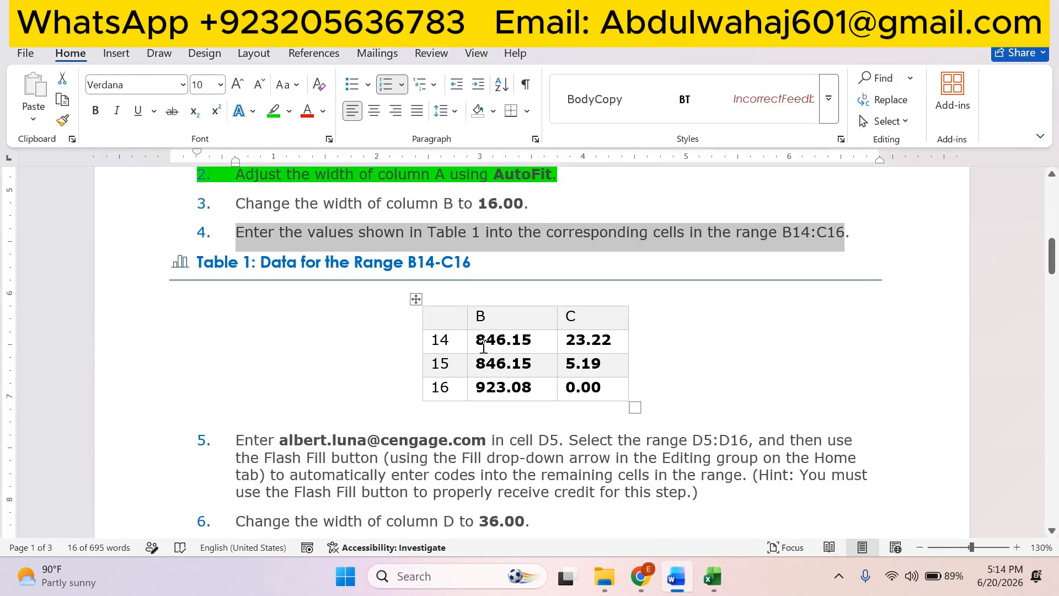
pyautogui.moveTo(477, 340); pyautogui.dragTo(581, 386)
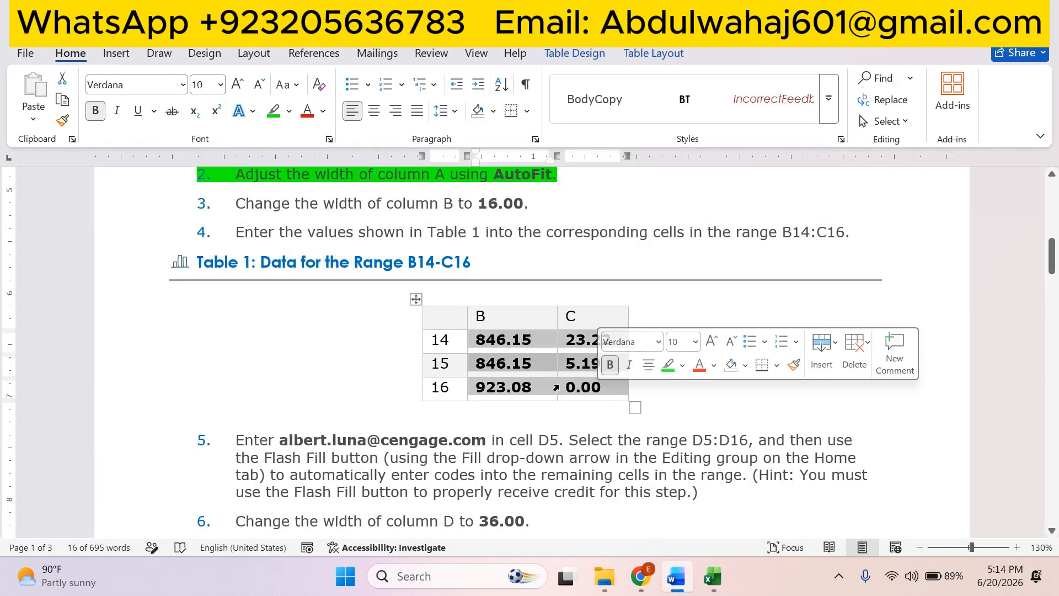
pyautogui.rightClick(507, 339)
pyautogui.click(546, 101)
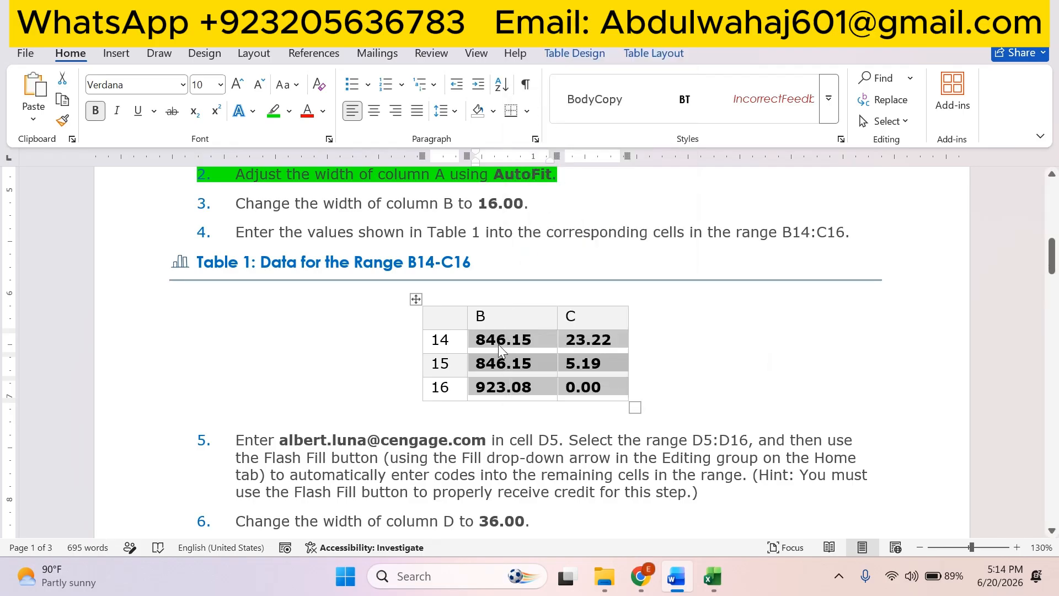
# Switch to Excel and paste the copied Table 1 values, matching destination formatting, into the Personnel worksheet starting at B14.
pyautogui.click(712, 575)
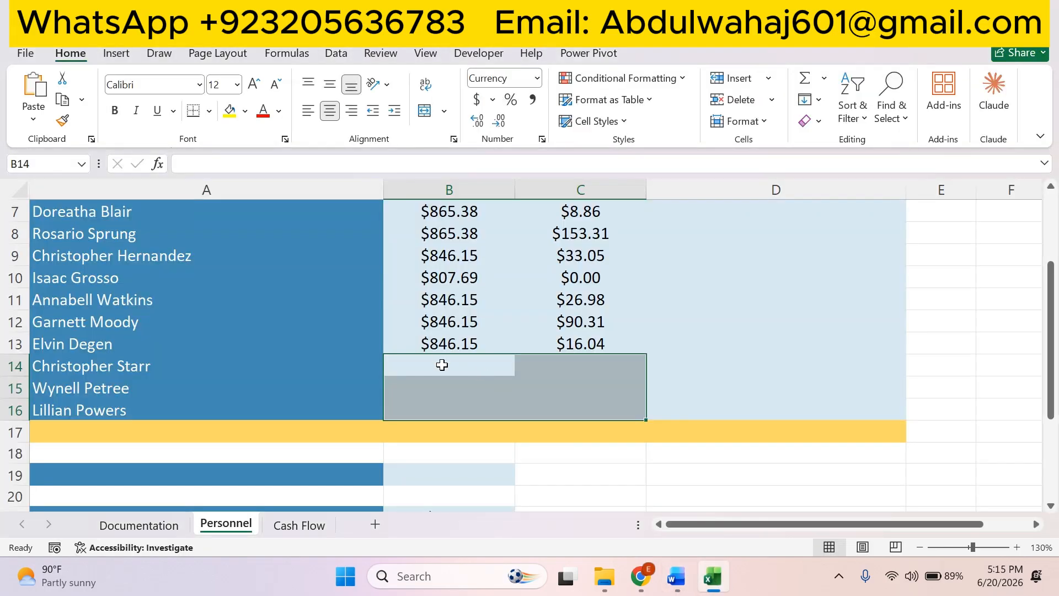
pyautogui.click(441, 364)
pyautogui.click(33, 119)
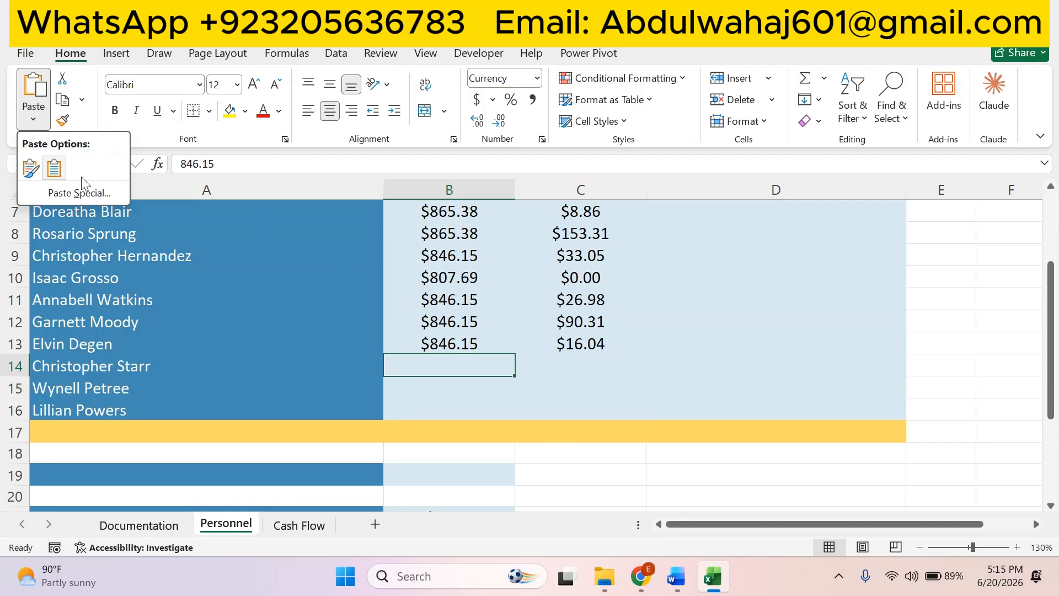
pyautogui.click(56, 167)
pyautogui.click(769, 356)
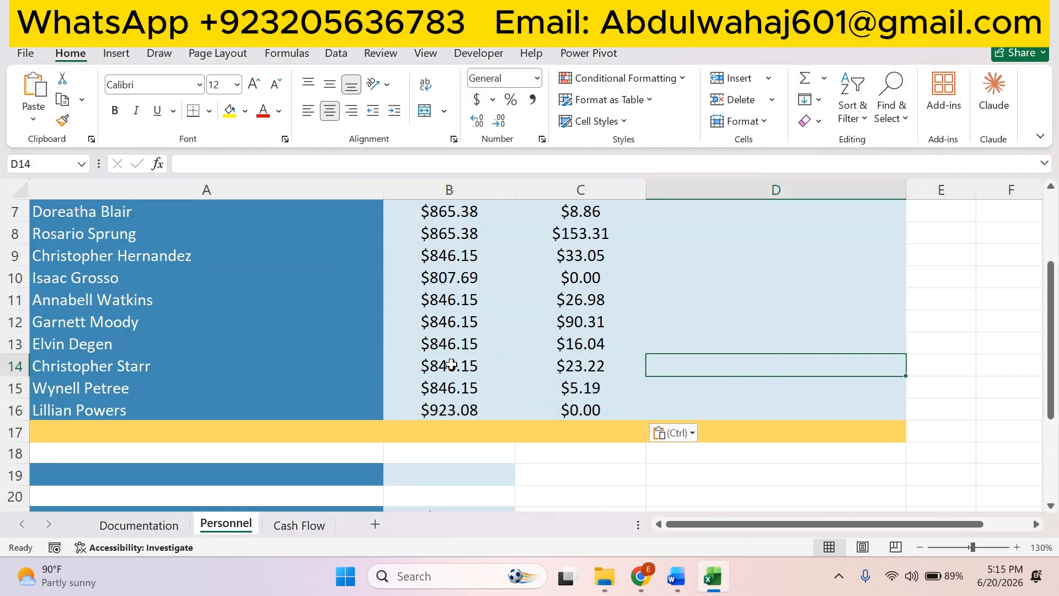
pyautogui.click(463, 388)
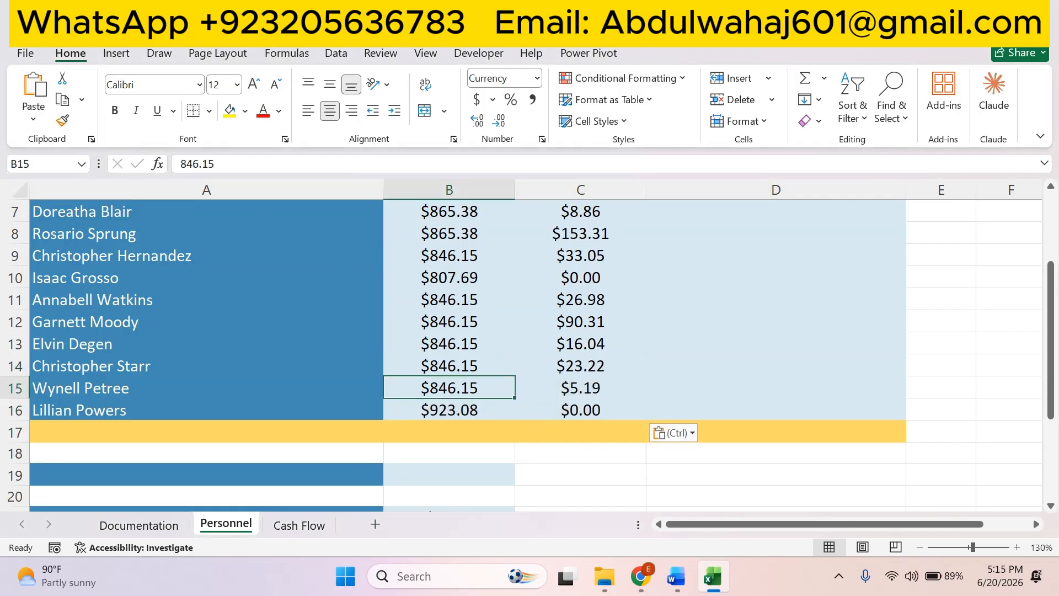
# Switch to Word and highlight the selected Table 1 values in bright green.
pyautogui.click(676, 576)
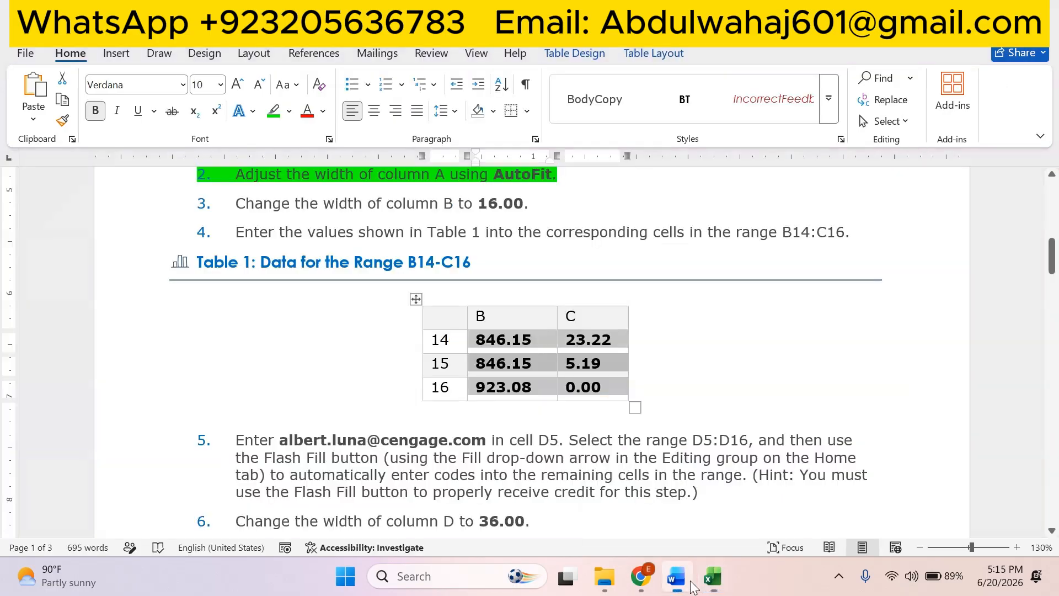
pyautogui.click(274, 111)
pyautogui.scroll(-3, 424, 331)
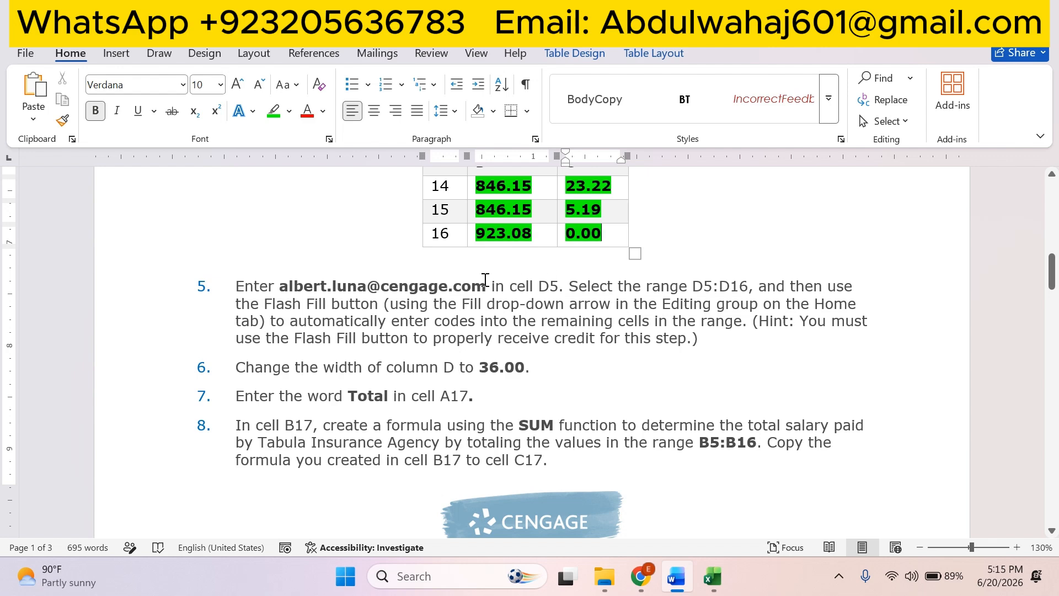
# Copy the bold e-mail address given in project step 5.
pyautogui.moveTo(485, 283); pyautogui.dragTo(283, 277)
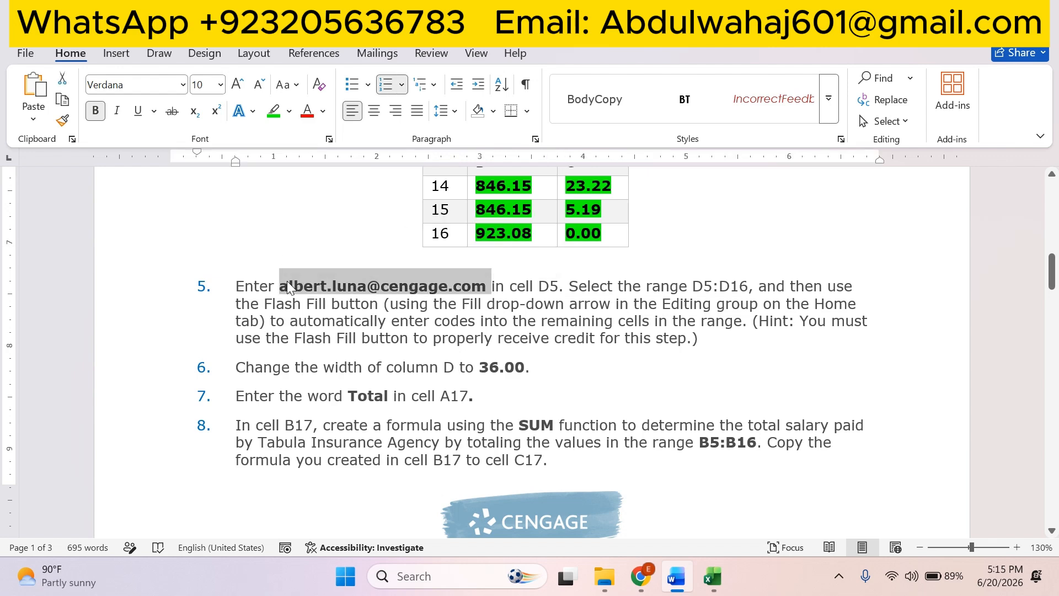
pyautogui.rightClick(287, 280)
pyautogui.click(312, 215)
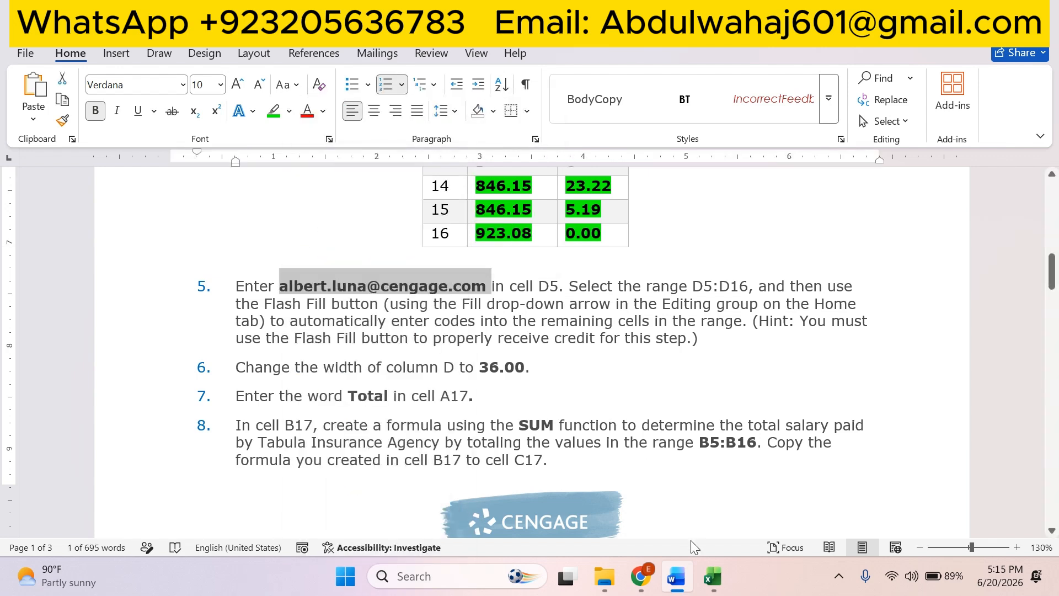
# Switch to Excel and paste the copied e-mail address, matching destination formatting, into cell D5 of the Personnel worksheet.
pyautogui.click(713, 576)
pyautogui.scroll(2, 675, 491)
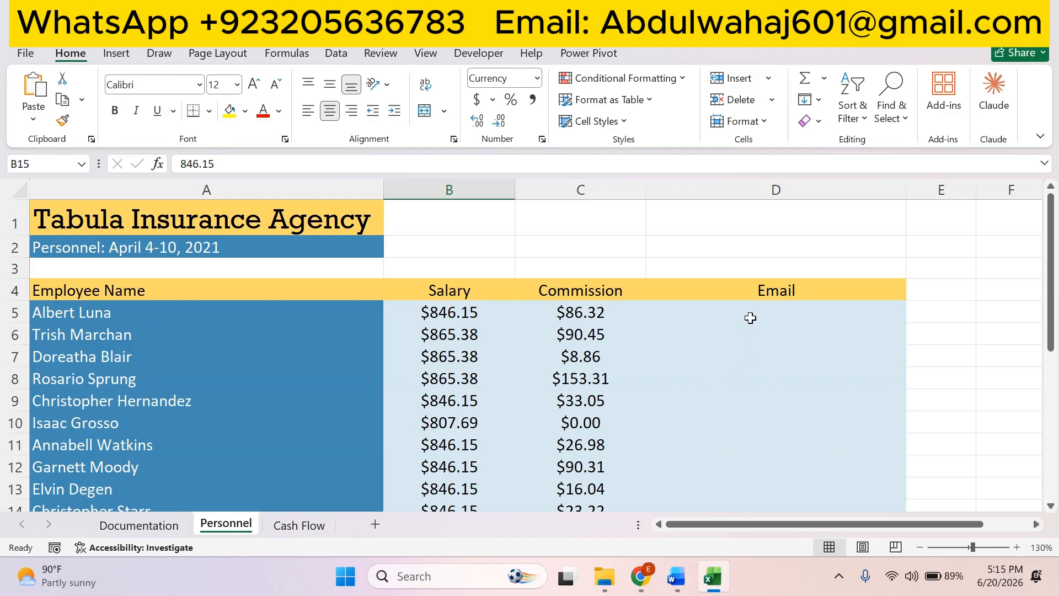
pyautogui.click(750, 318)
pyautogui.click(33, 120)
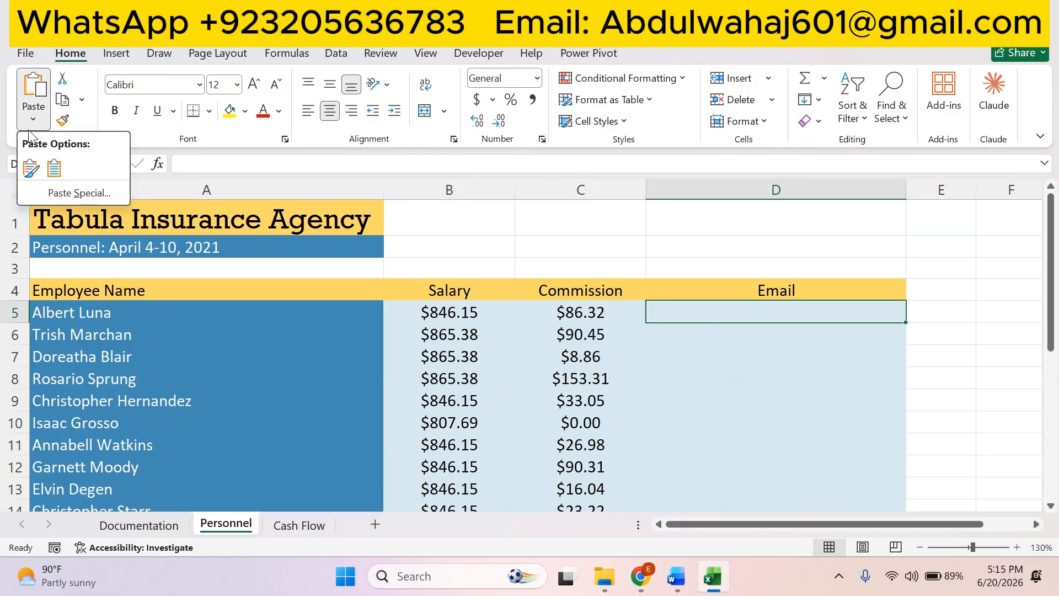
pyautogui.click(53, 169)
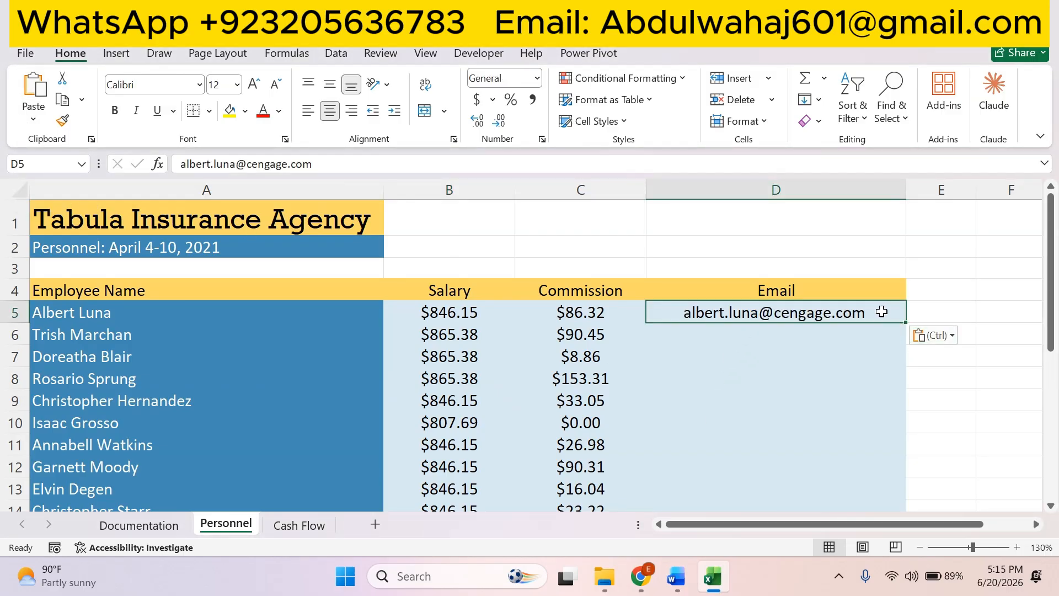
# Re-enter the final letter of the e-mail address in D5 and commit the cell to turn it into a hyperlink.
pyautogui.doubleClick(882, 312)
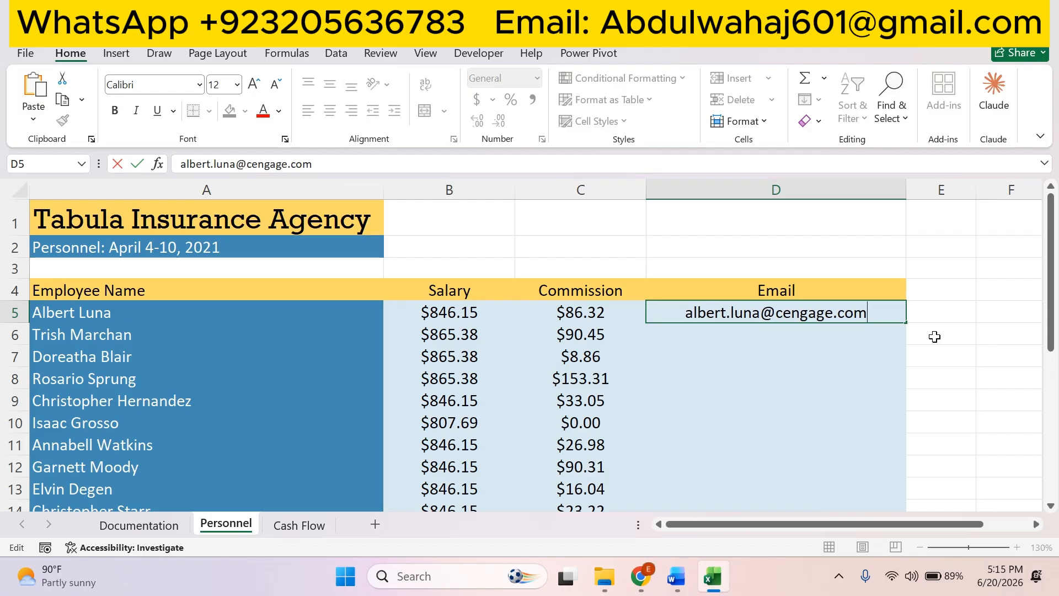
pyautogui.press('BackSpace')
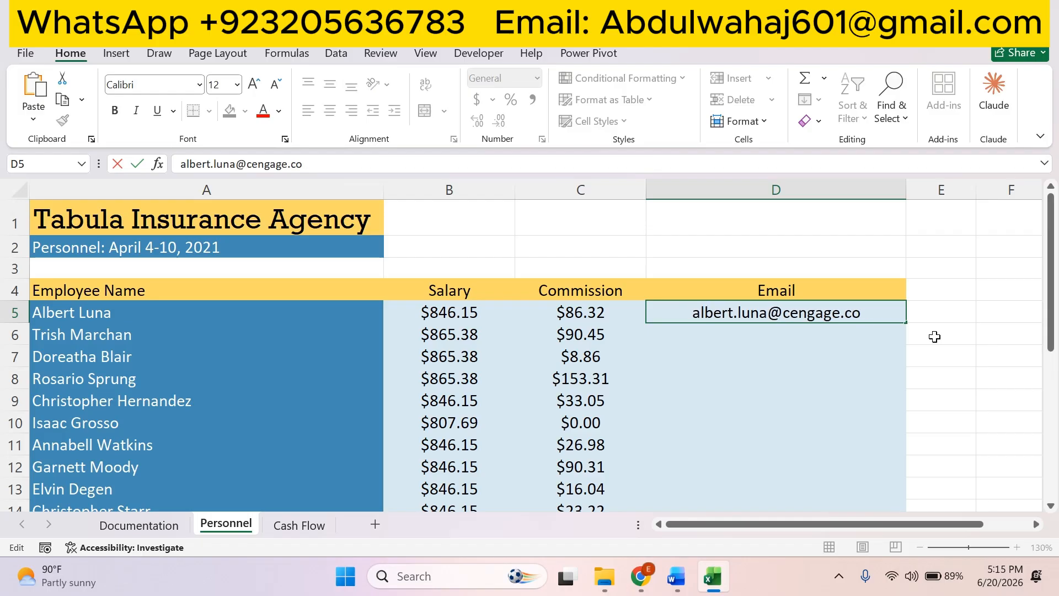
pyautogui.write('m')
pyautogui.click(871, 328)
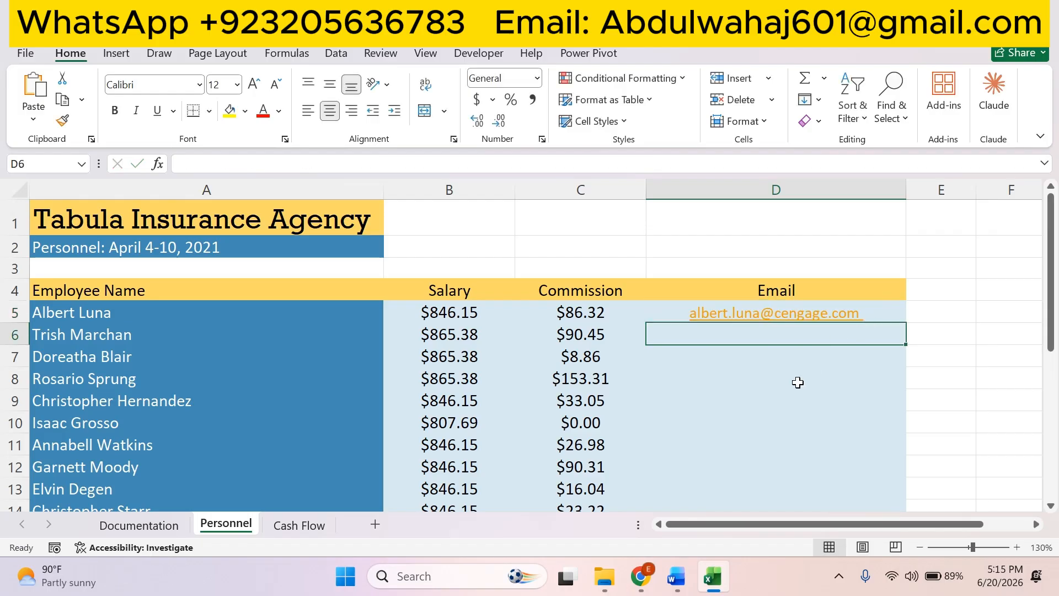
# Switch to Word, highlight the step 5 e-mail address in bright green, and select the Flash Fill instruction that follows.
pyautogui.click(676, 577)
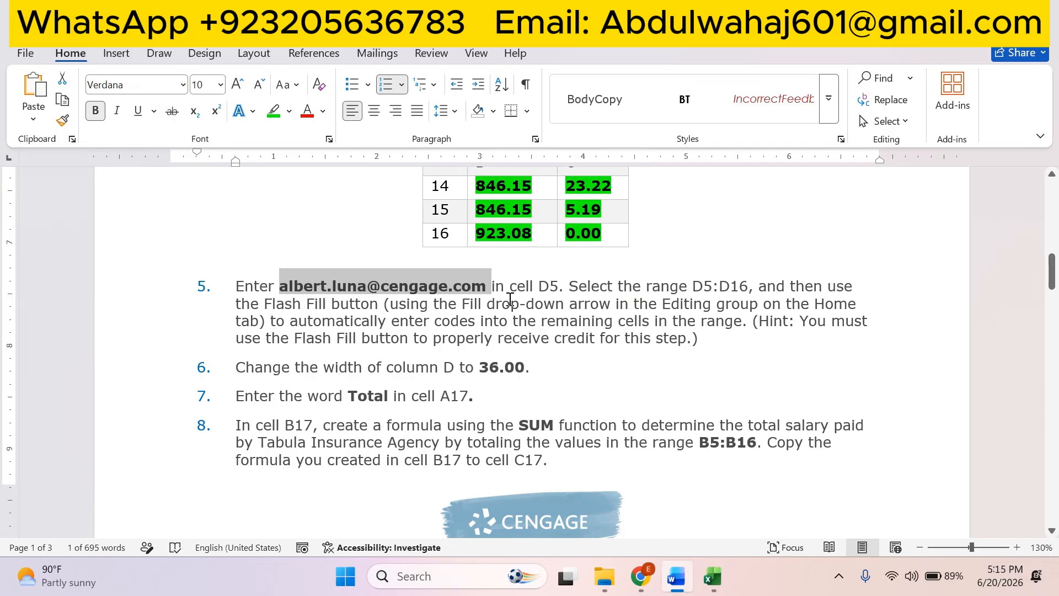
pyautogui.click(616, 318)
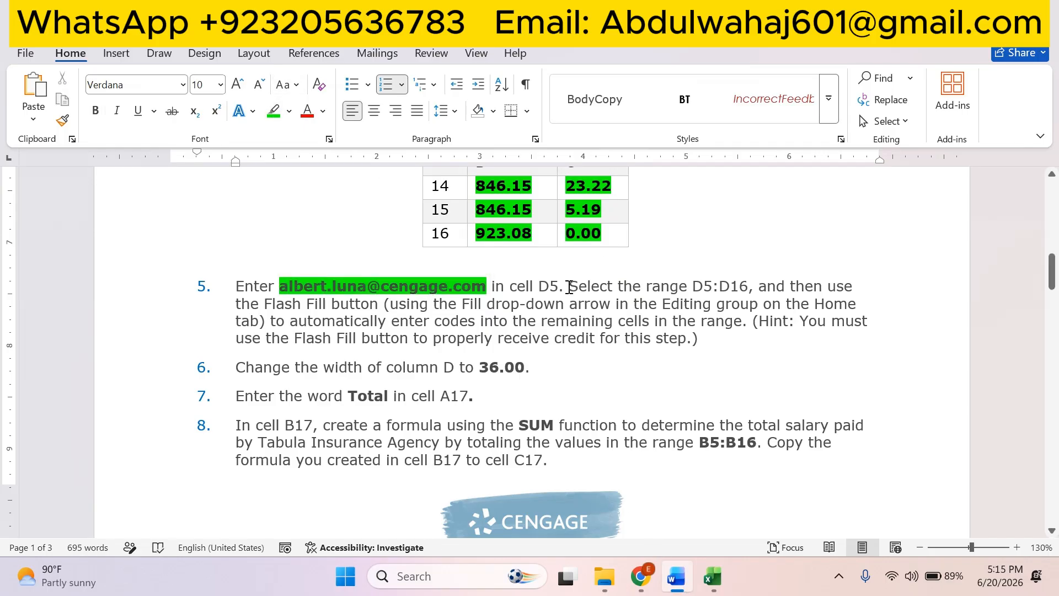
pyautogui.moveTo(569, 287); pyautogui.dragTo(740, 323)
# Switch to Excel and use Flash Fill on the range D5:D16 to generate the remaining employee e-mail addresses.
pyautogui.click(712, 575)
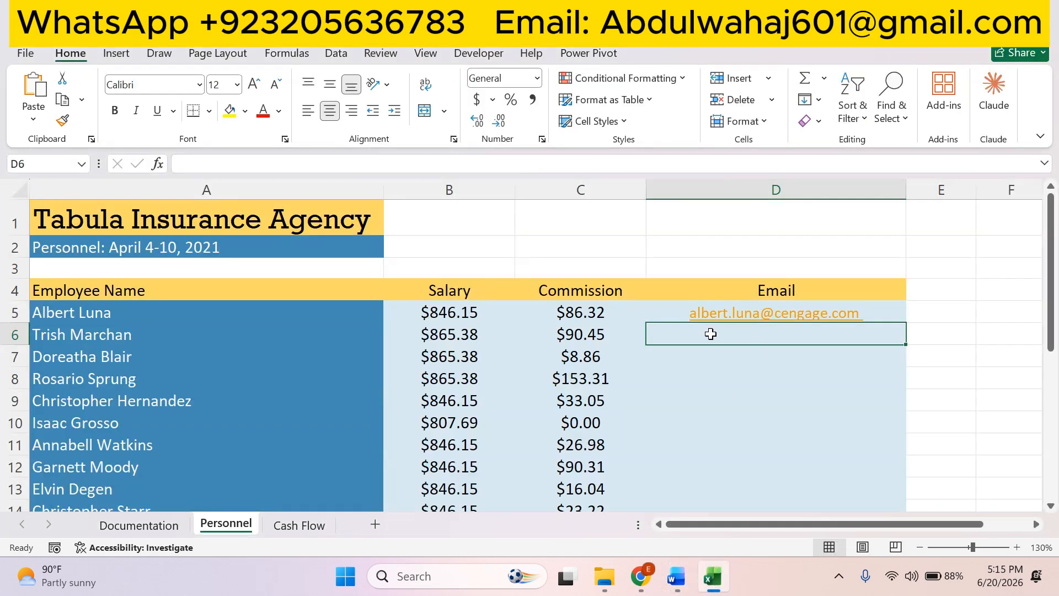
pyautogui.moveTo(674, 311); pyautogui.dragTo(719, 519)
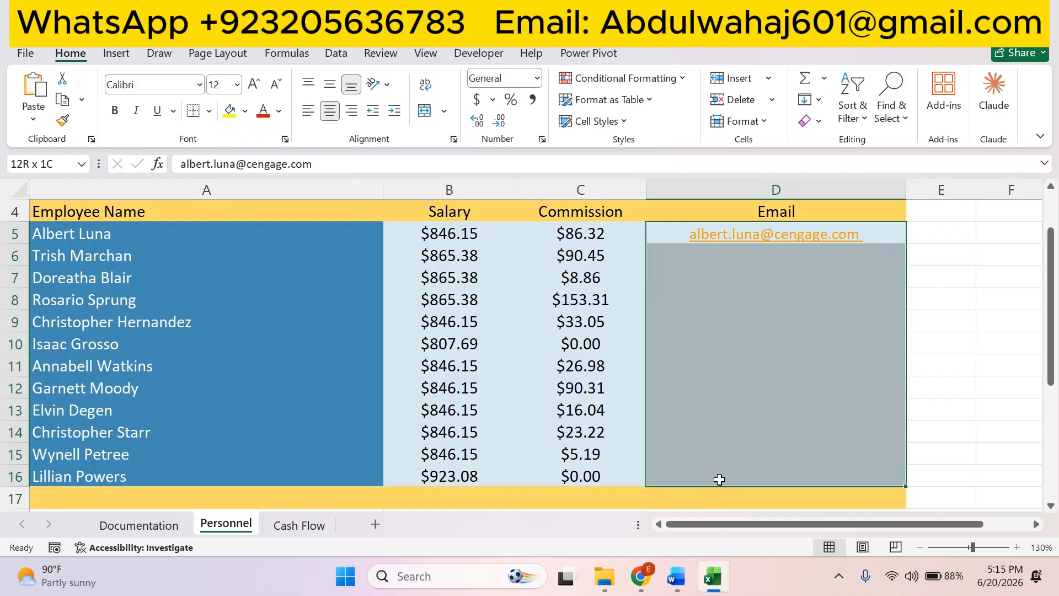
pyautogui.click(682, 580)
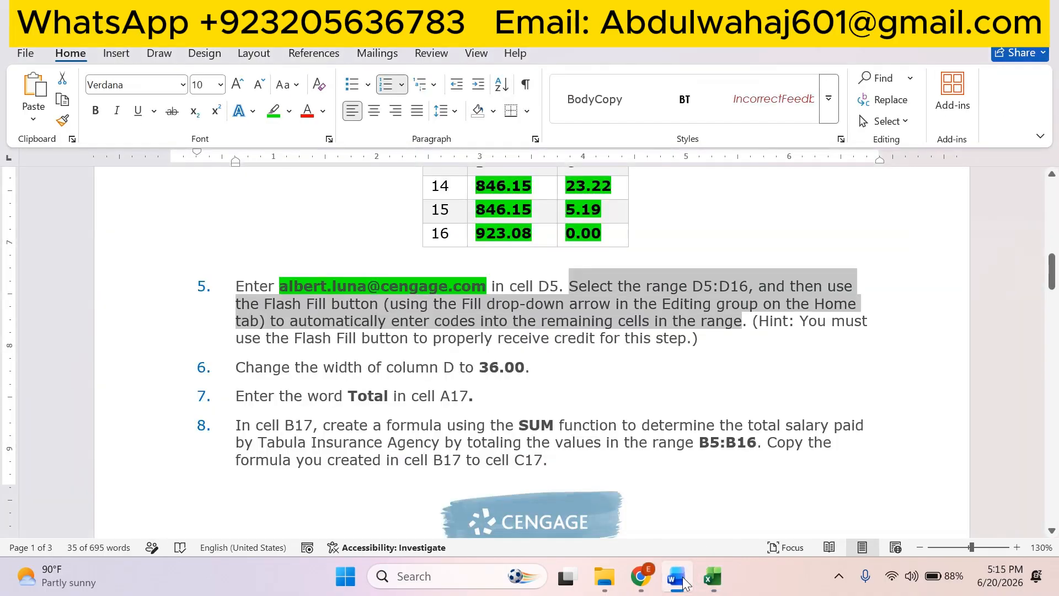
pyautogui.click(712, 577)
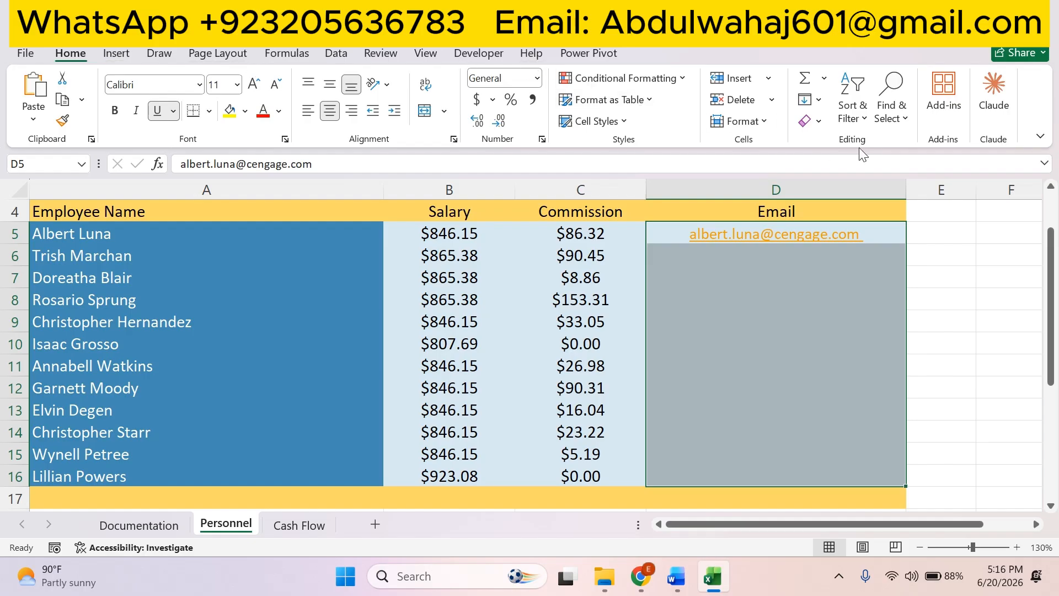
pyautogui.click(823, 105)
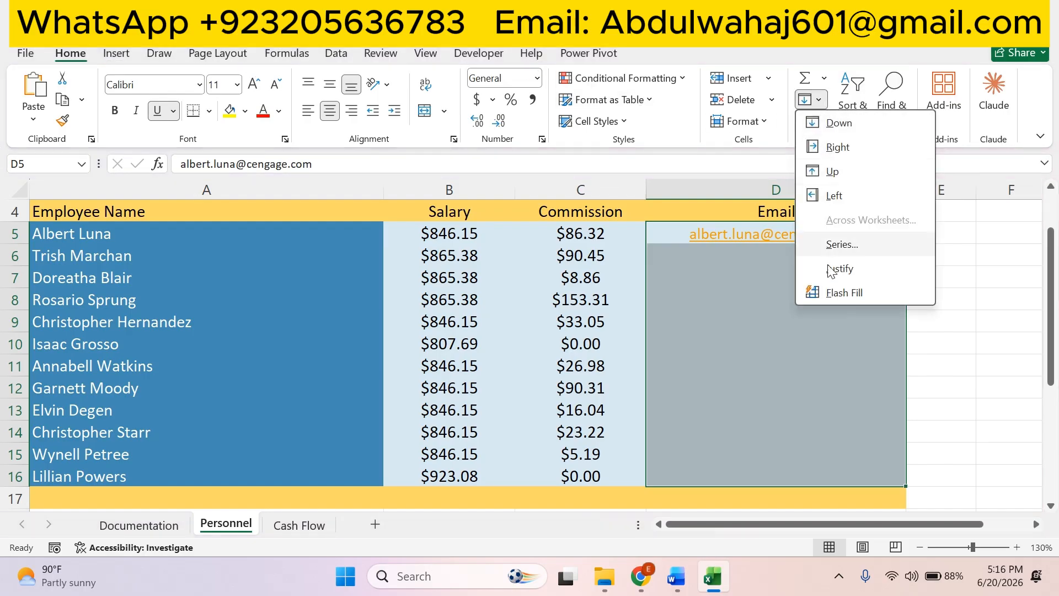
pyautogui.click(836, 293)
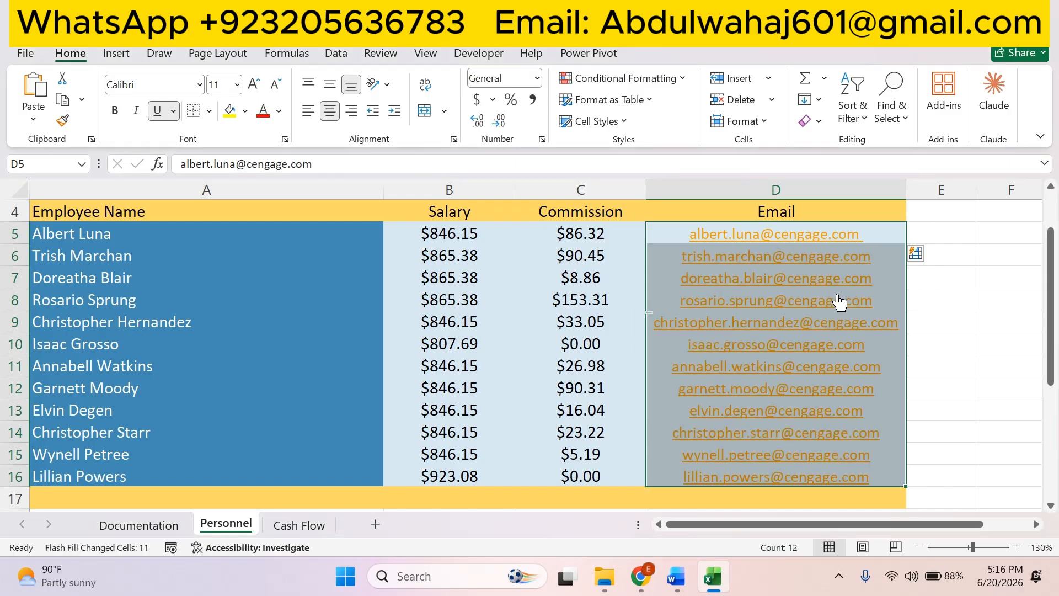
pyautogui.click(962, 346)
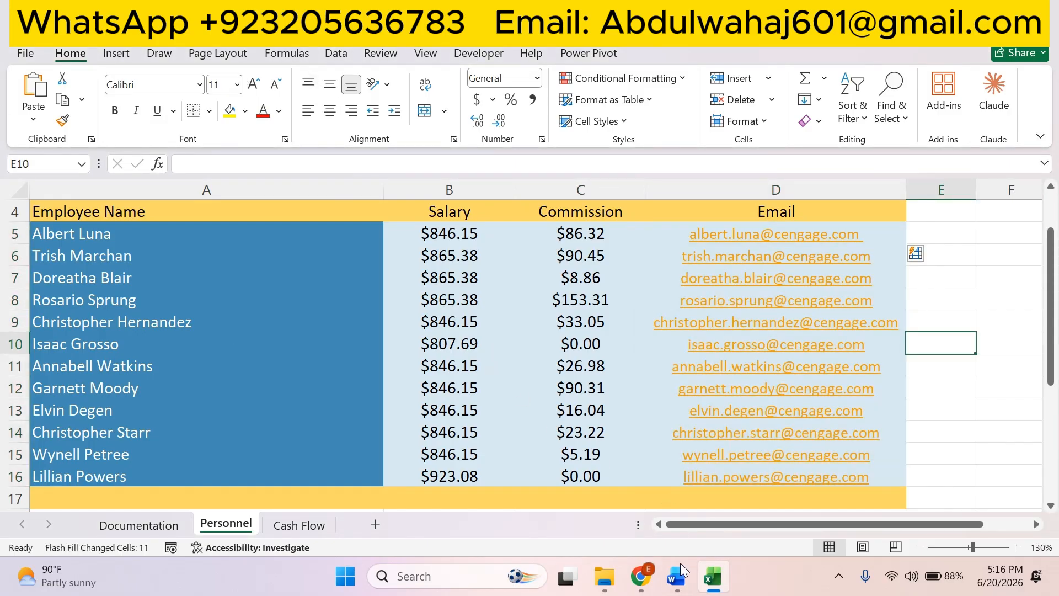
# Switch to Word and highlight the whole of project step 5 in bright green.
pyautogui.click(678, 577)
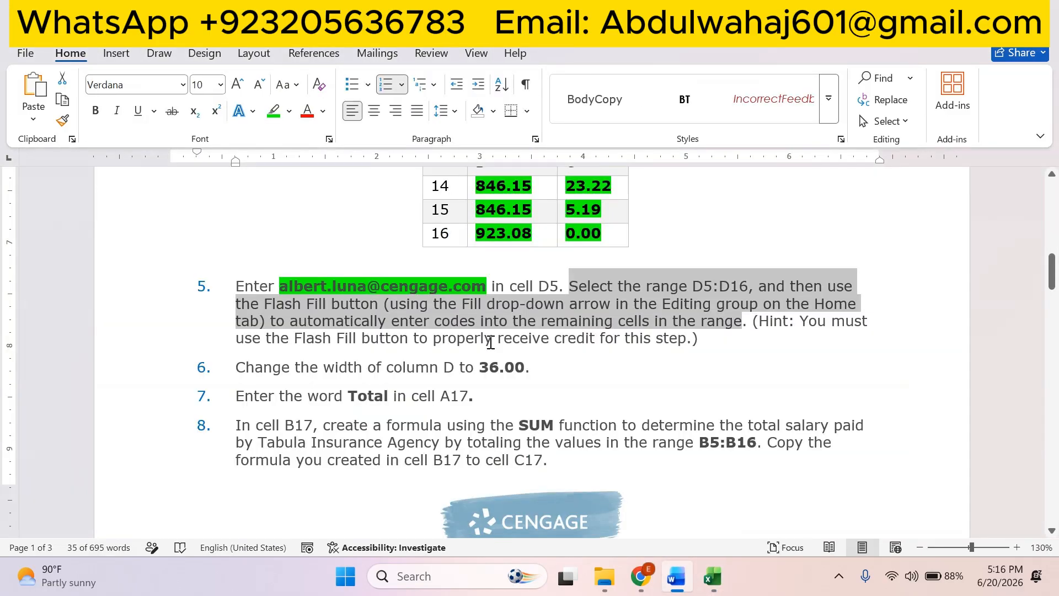
pyautogui.click(726, 329)
pyautogui.moveTo(711, 339); pyautogui.dragTo(190, 286)
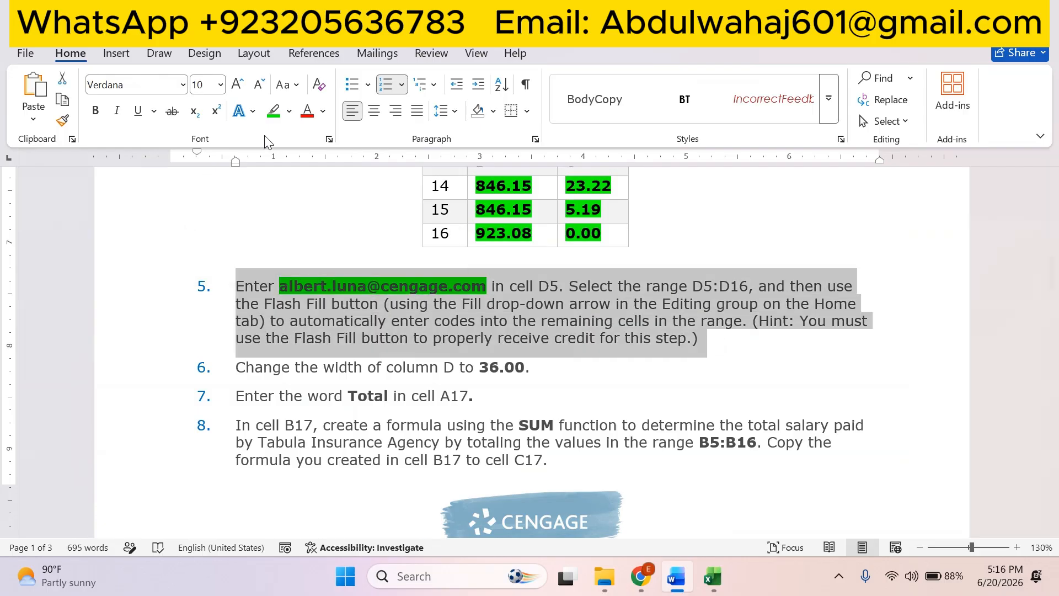
pyautogui.click(274, 111)
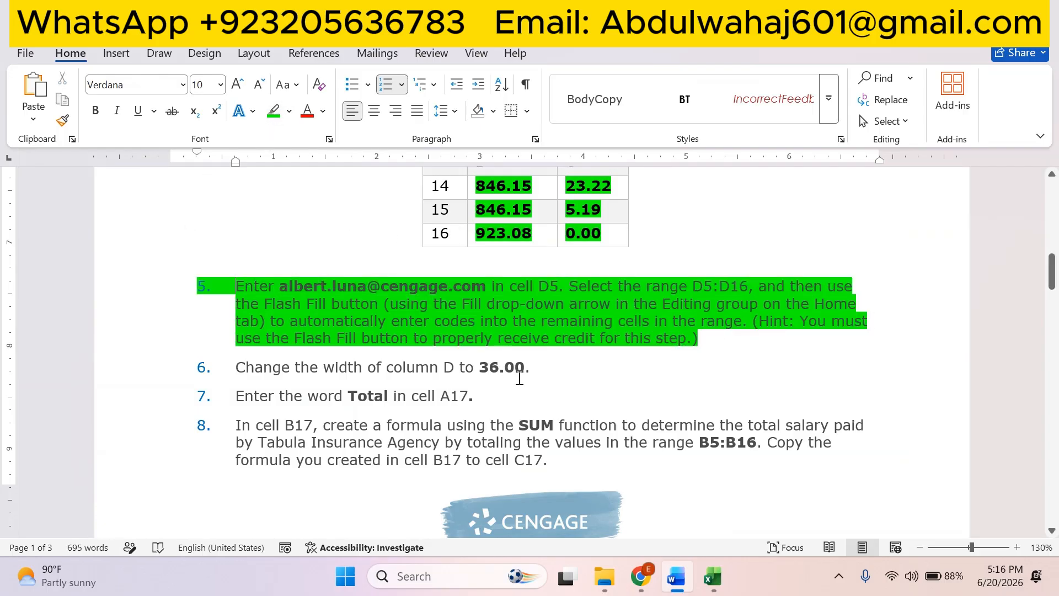
# Select the project step 6 instruction in Word and compare it with the Personnel worksheet in Excel.
pyautogui.scroll(-3, 519, 379)
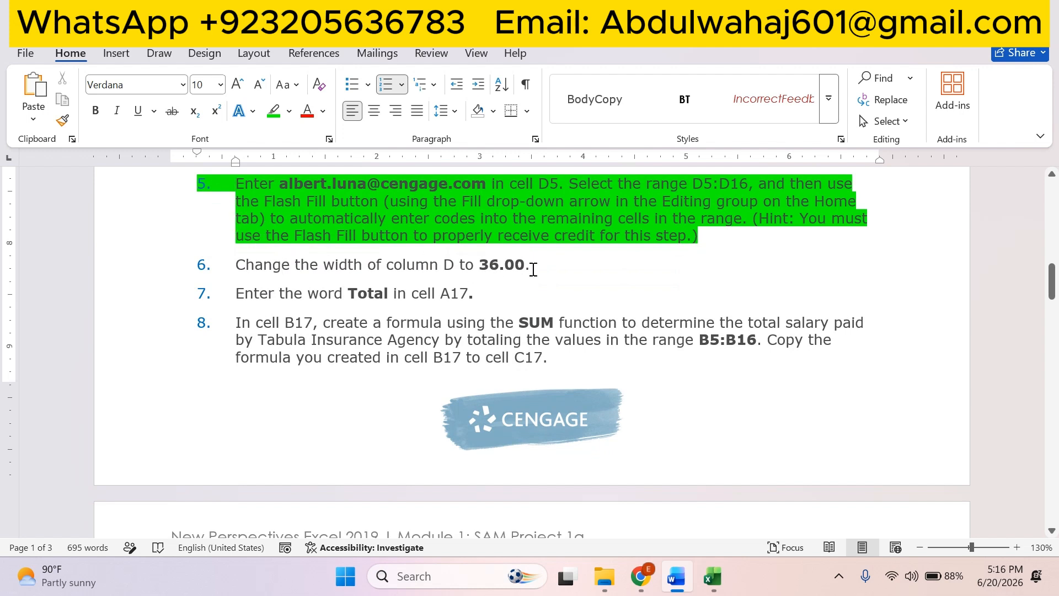
pyautogui.moveTo(533, 266); pyautogui.dragTo(237, 266)
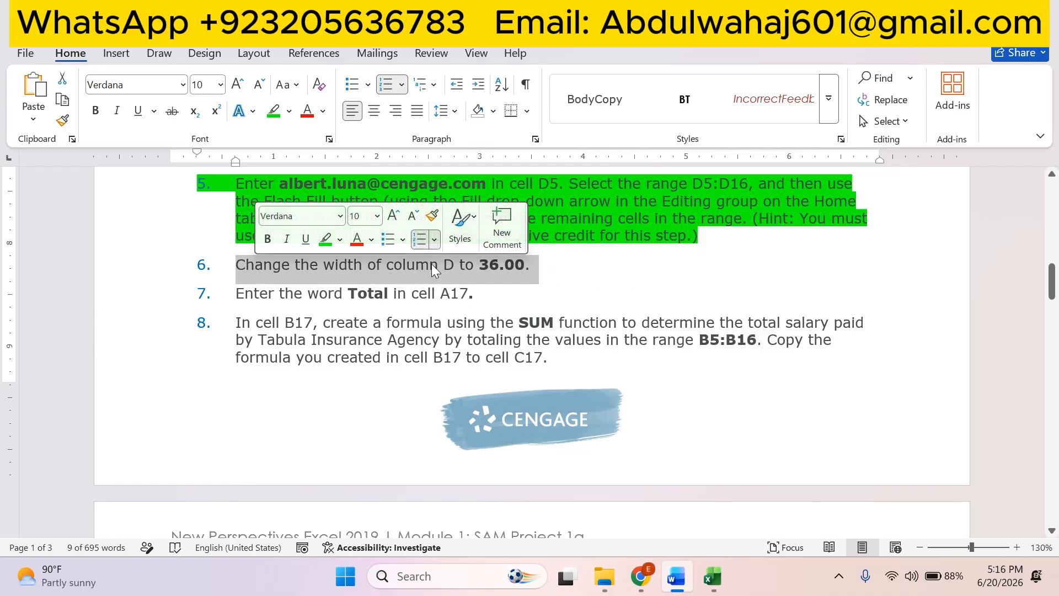
pyautogui.click(712, 577)
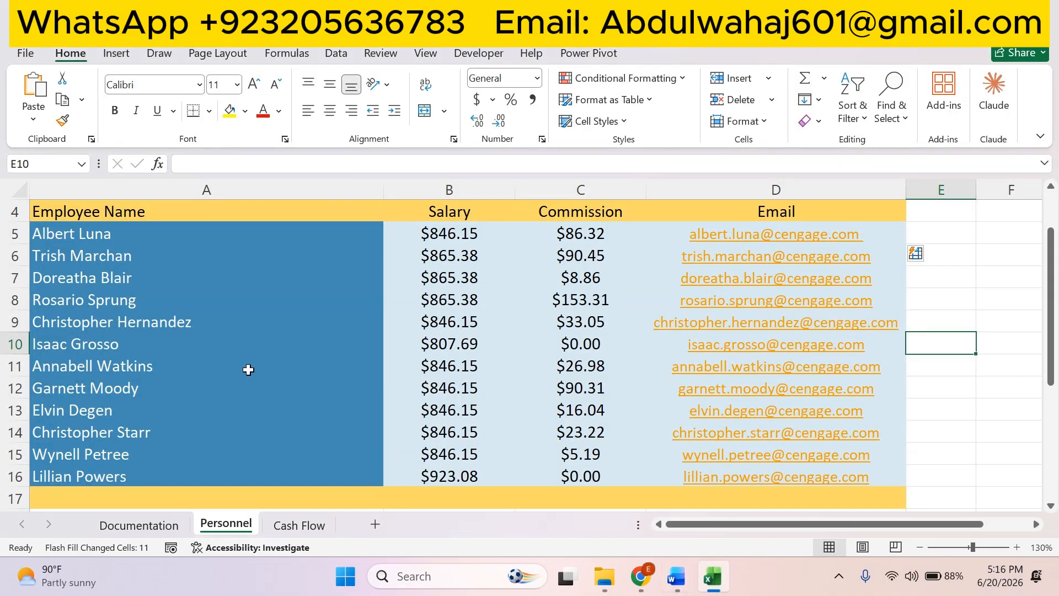
pyautogui.click(684, 577)
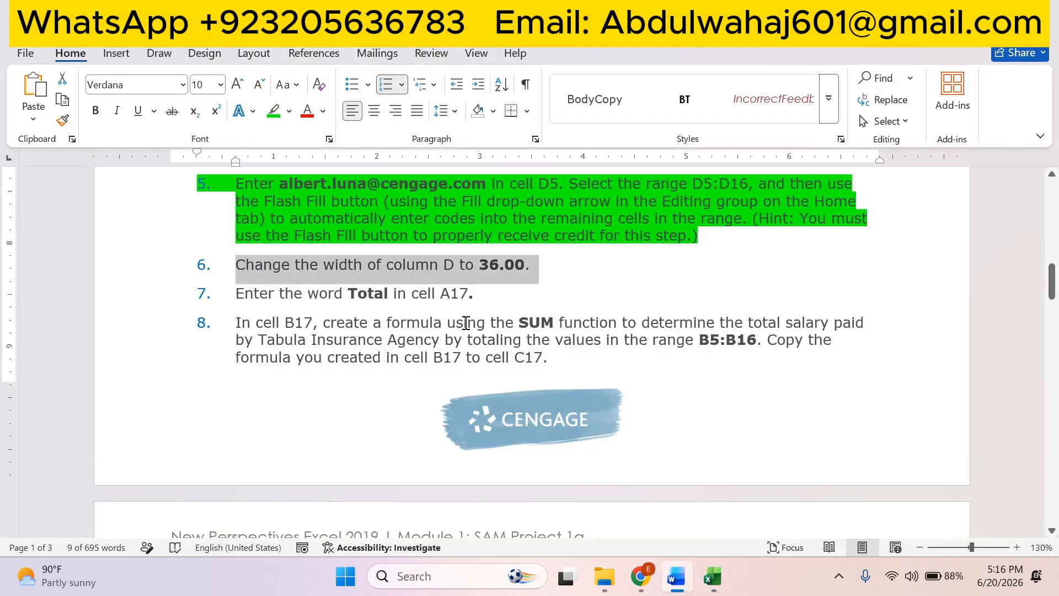
pyautogui.click(712, 576)
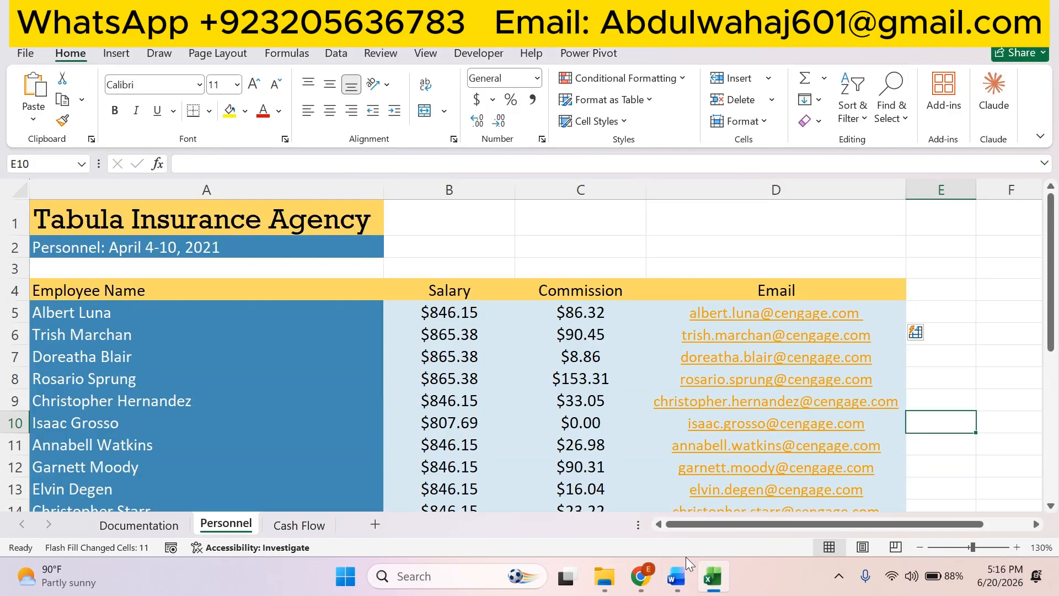
pyautogui.click(678, 585)
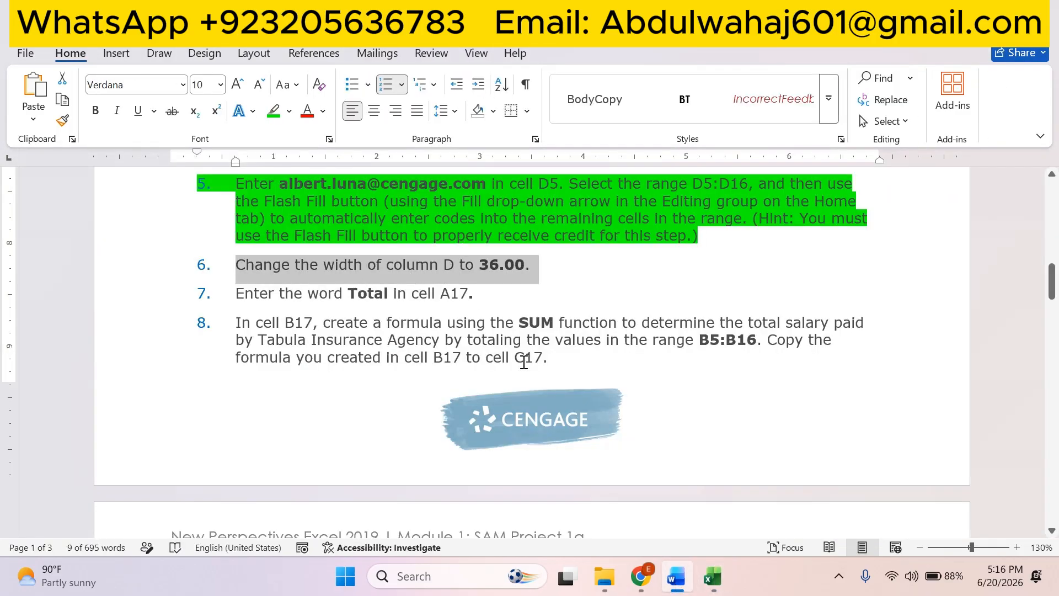
# Switch to Excel and set the width of column D to 36.
pyautogui.click(712, 576)
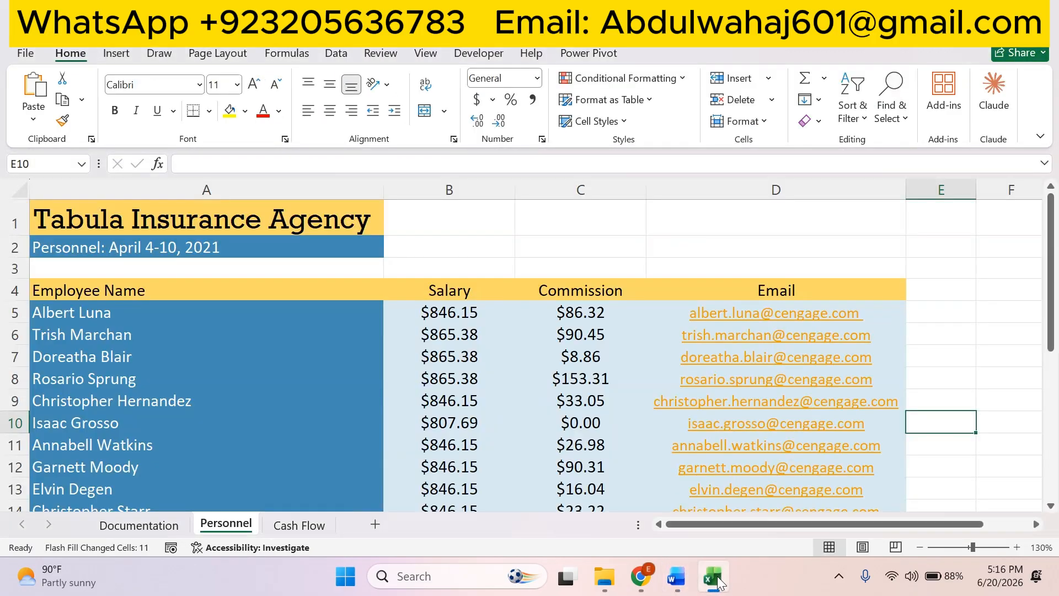
pyautogui.click(759, 188)
pyautogui.rightClick(759, 189)
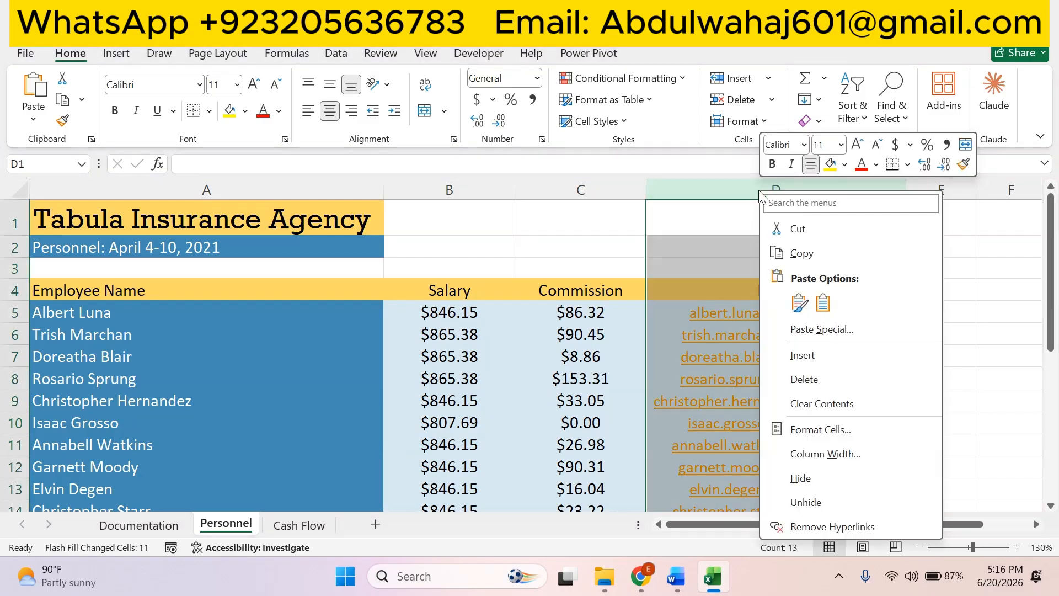
pyautogui.click(821, 455)
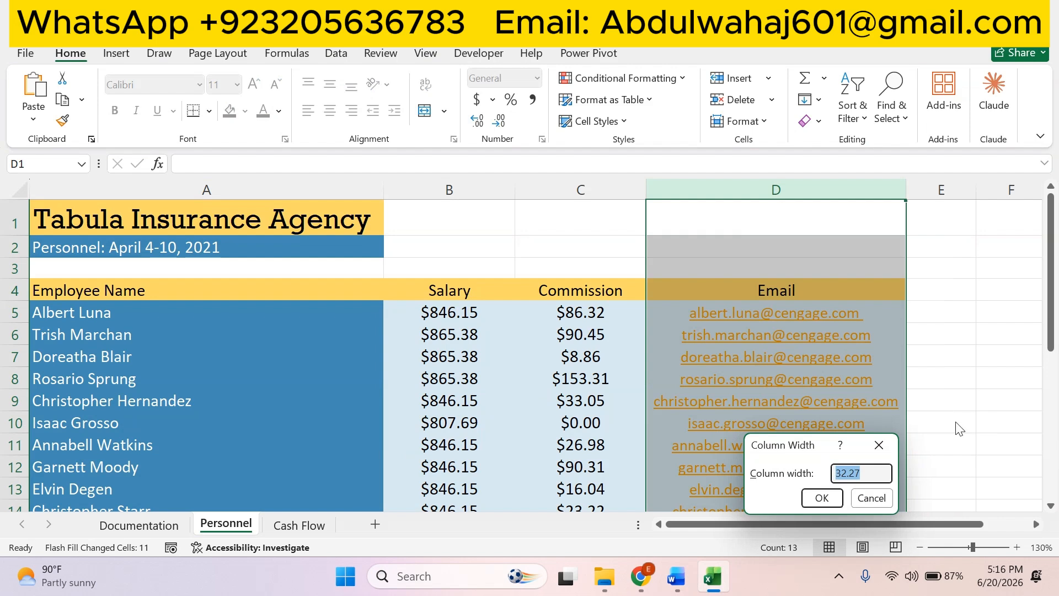
pyautogui.write('36')
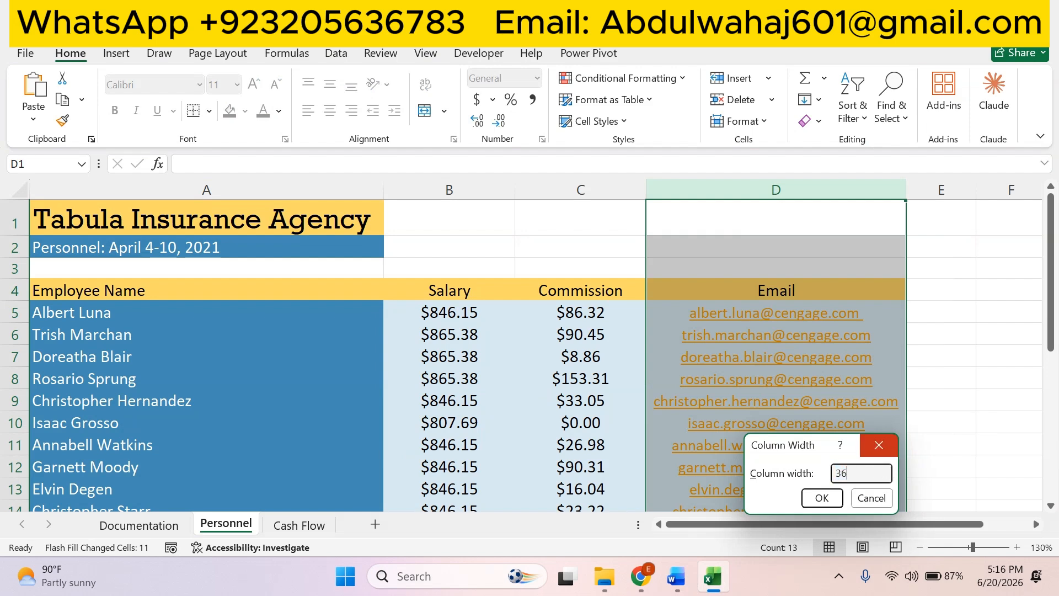
pyautogui.click(821, 498)
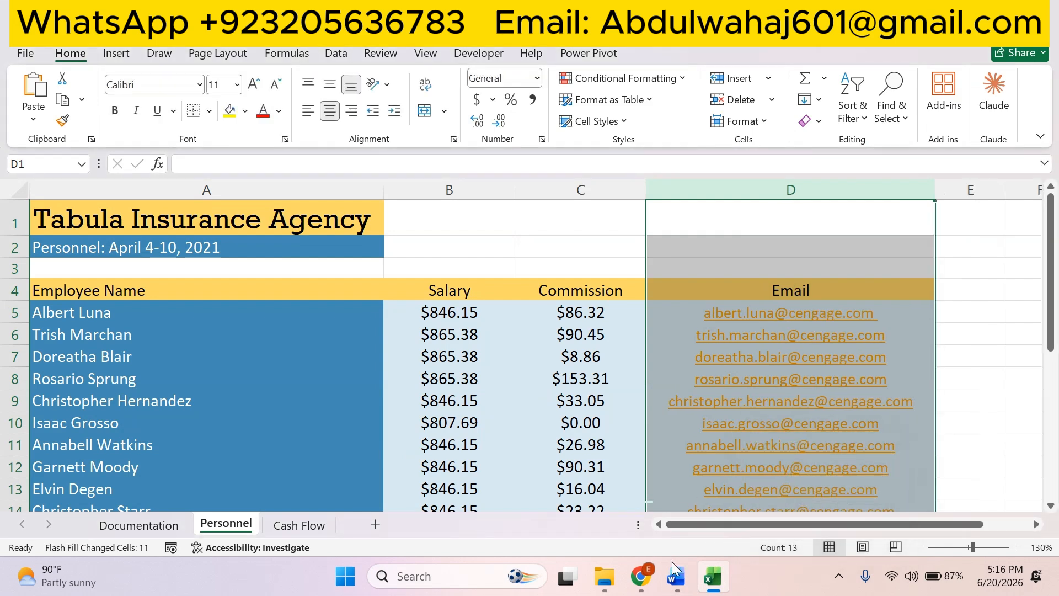
# Switch to Word and highlight the selected project step 6 in bright green.
pyautogui.click(675, 577)
pyautogui.click(274, 111)
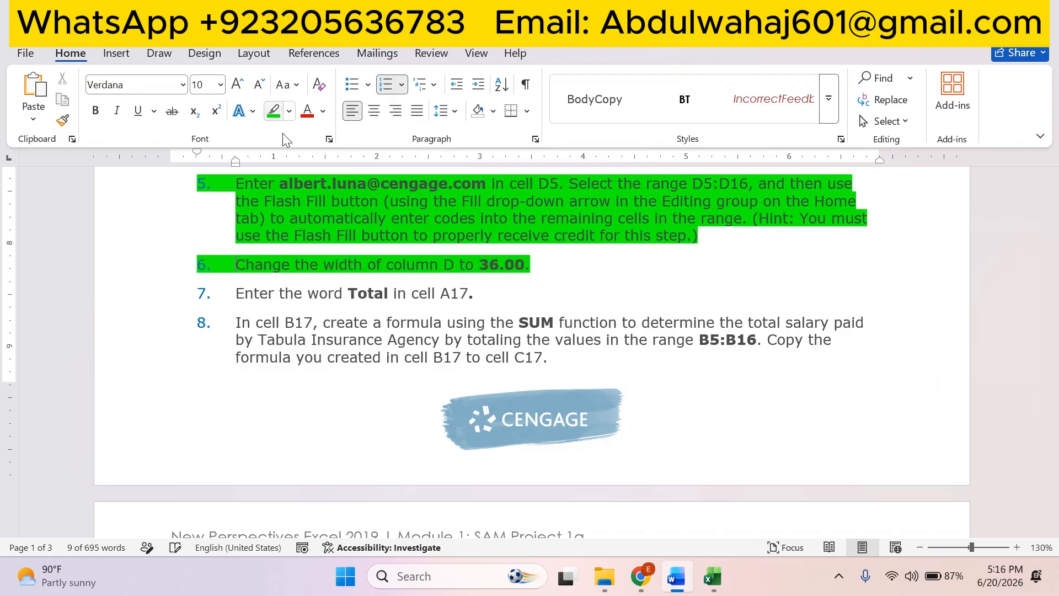
pyautogui.click(422, 299)
# Check project step 7 in Word, switch to Excel and enter Total in cell A17 of the Personnel worksheet.
pyautogui.scroll(-1, 429, 290)
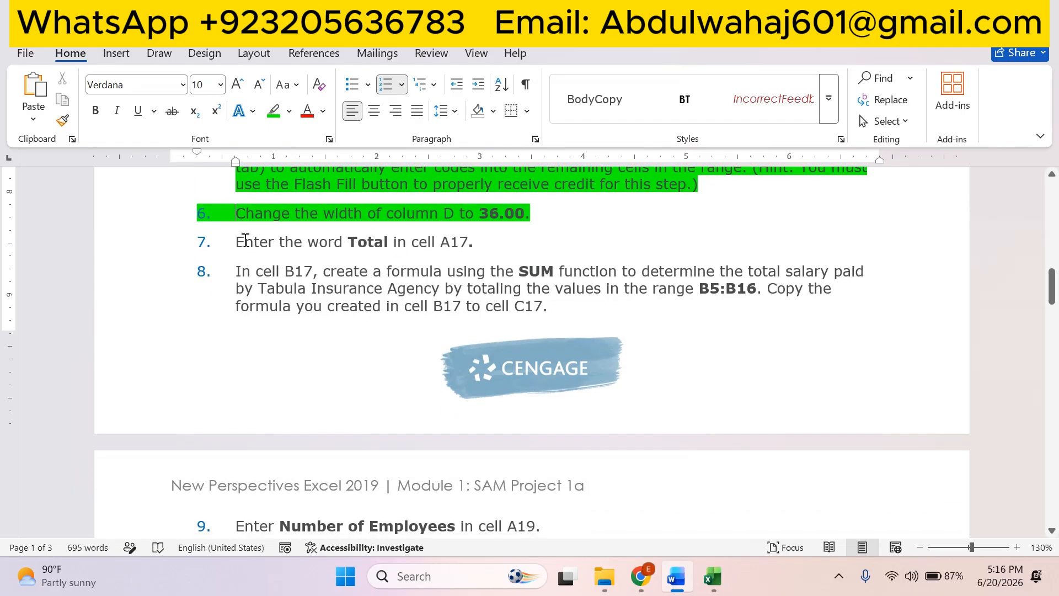
pyautogui.moveTo(236, 240); pyautogui.dragTo(268, 243)
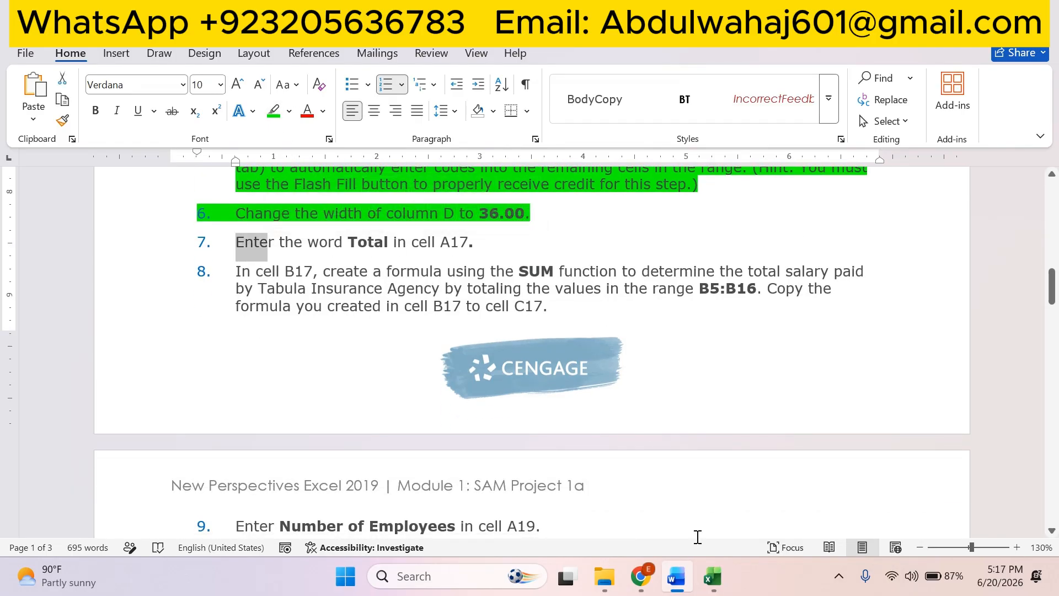
pyautogui.click(712, 577)
pyautogui.scroll(-4, 480, 339)
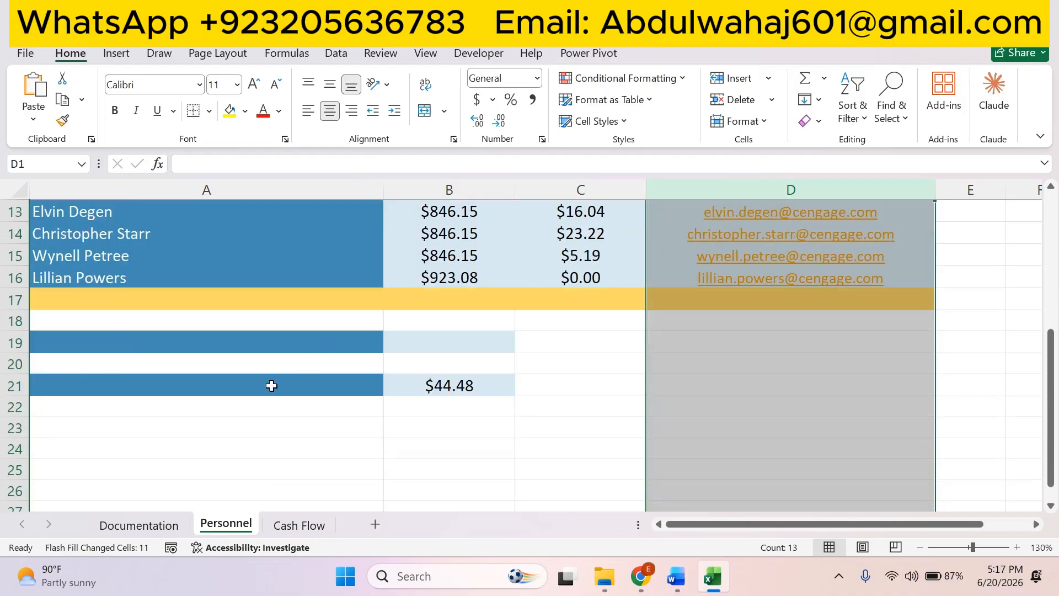
pyautogui.click(90, 300)
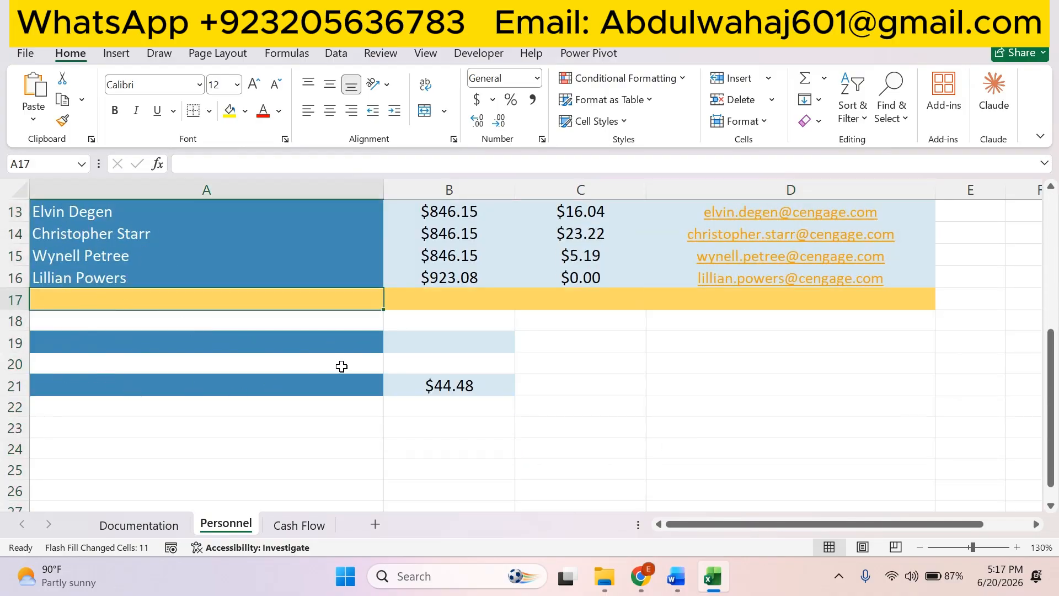
pyautogui.write('Total')
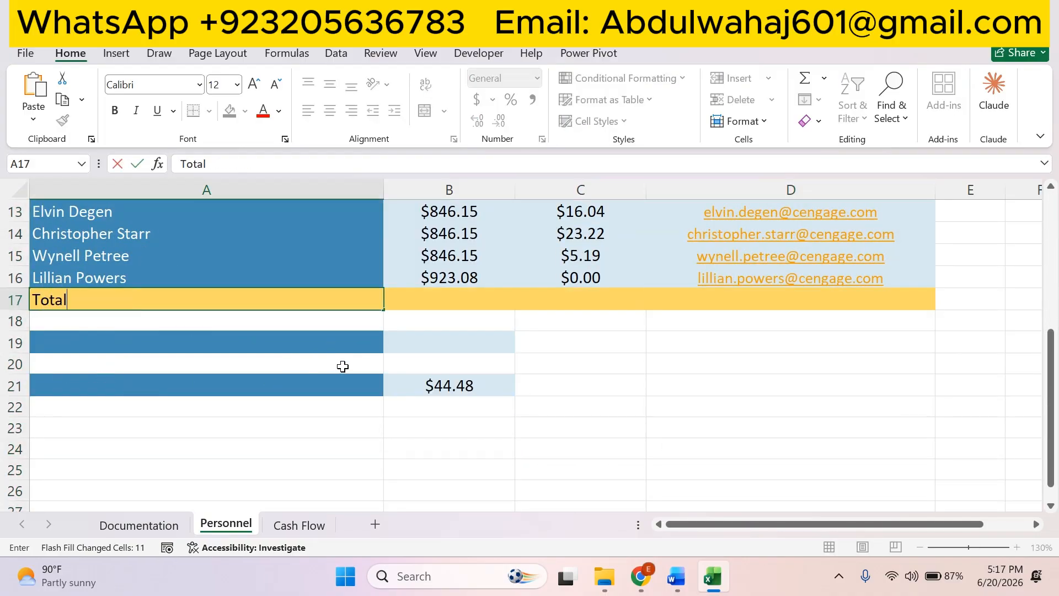
pyautogui.press('Tab')
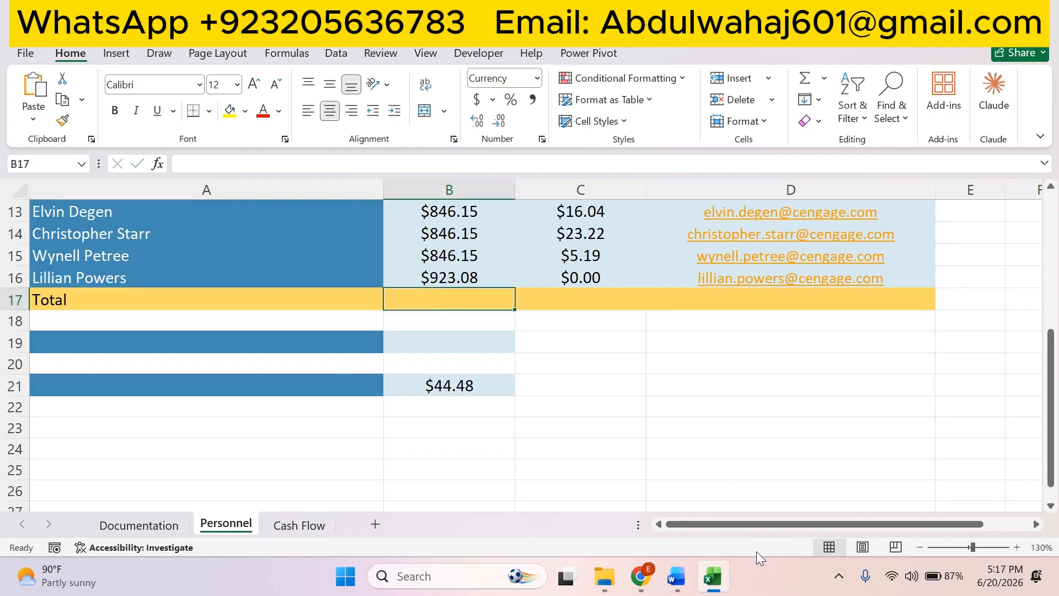
# Switch to Word and highlight project step 7 in bright green.
pyautogui.click(666, 569)
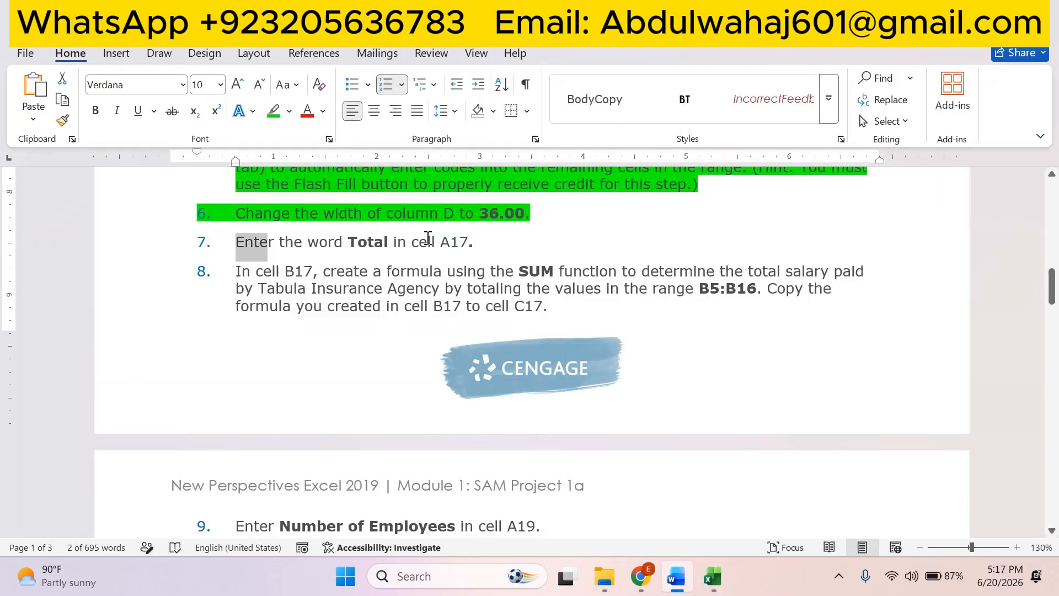
pyautogui.moveTo(428, 239); pyautogui.dragTo(426, 238)
pyautogui.click(495, 210)
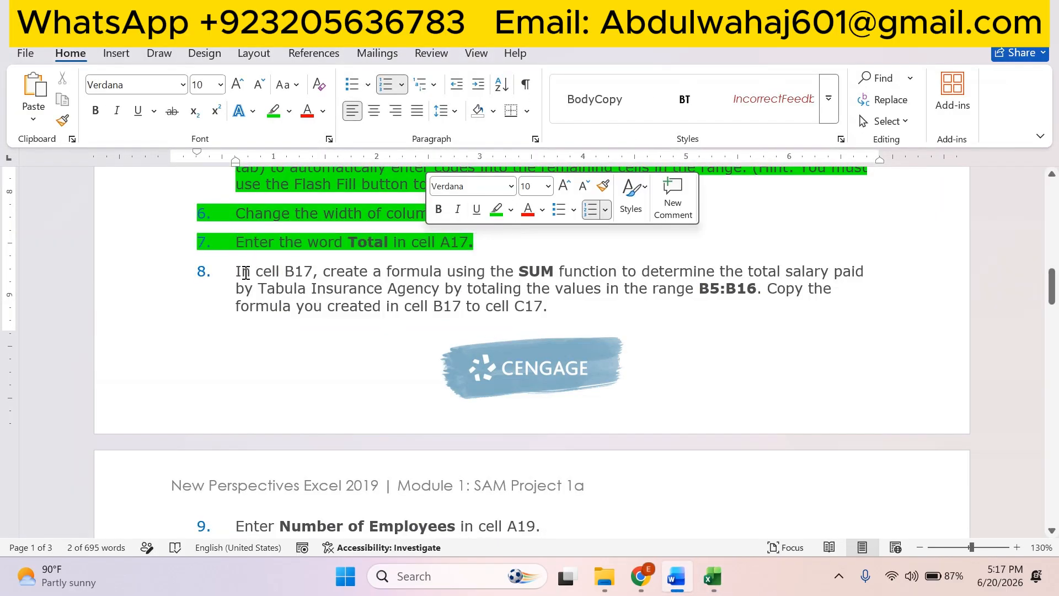
# Select project step 8 in Word, switch to Excel and enter a SUM formula for the range B5:B16 in cell B17.
pyautogui.moveTo(246, 272); pyautogui.dragTo(528, 312)
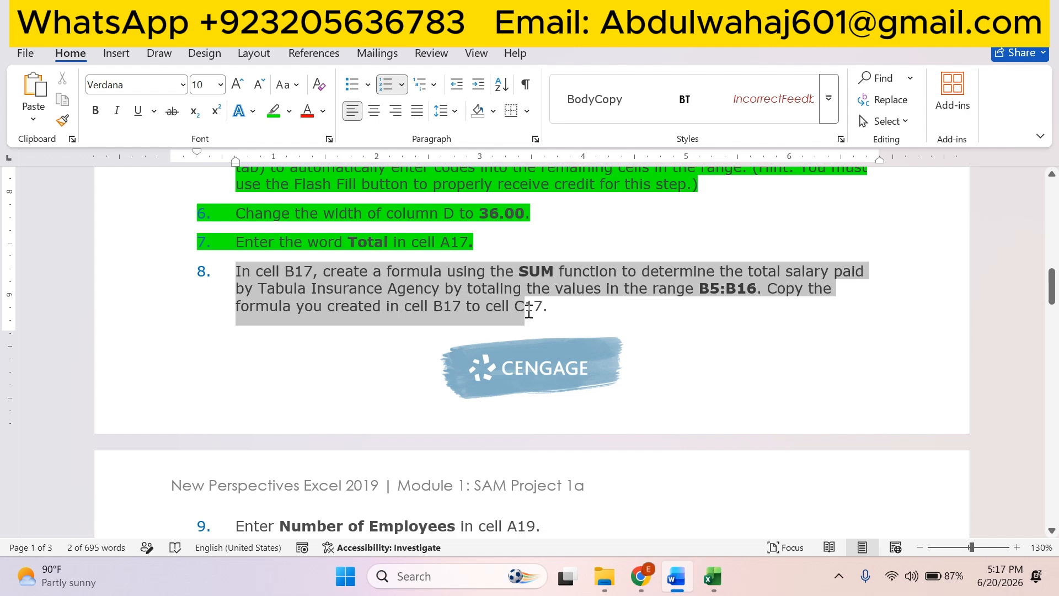
pyautogui.moveTo(529, 313); pyautogui.dragTo(618, 304)
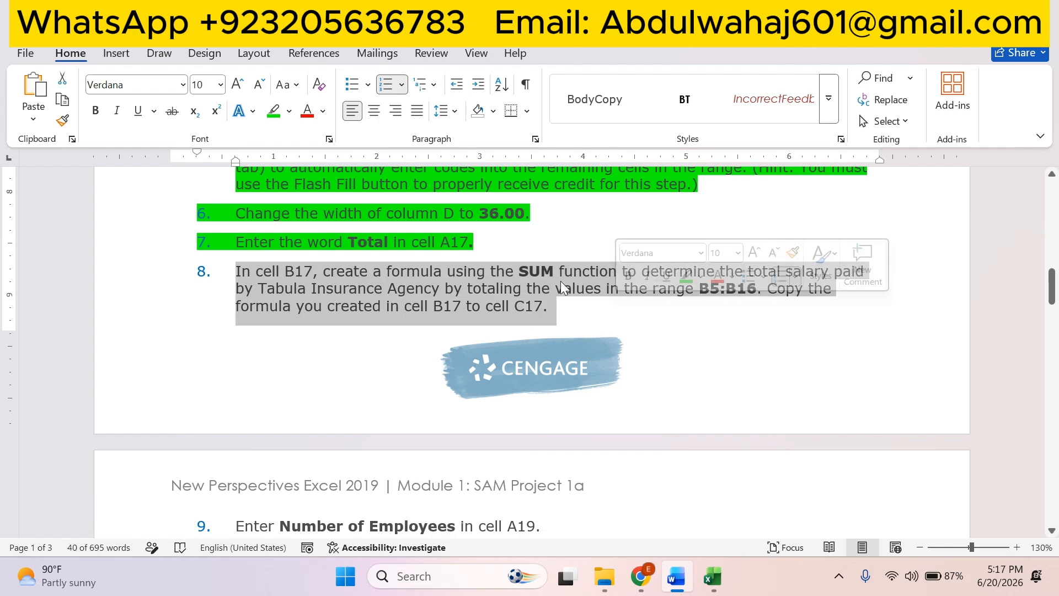
pyautogui.click(712, 576)
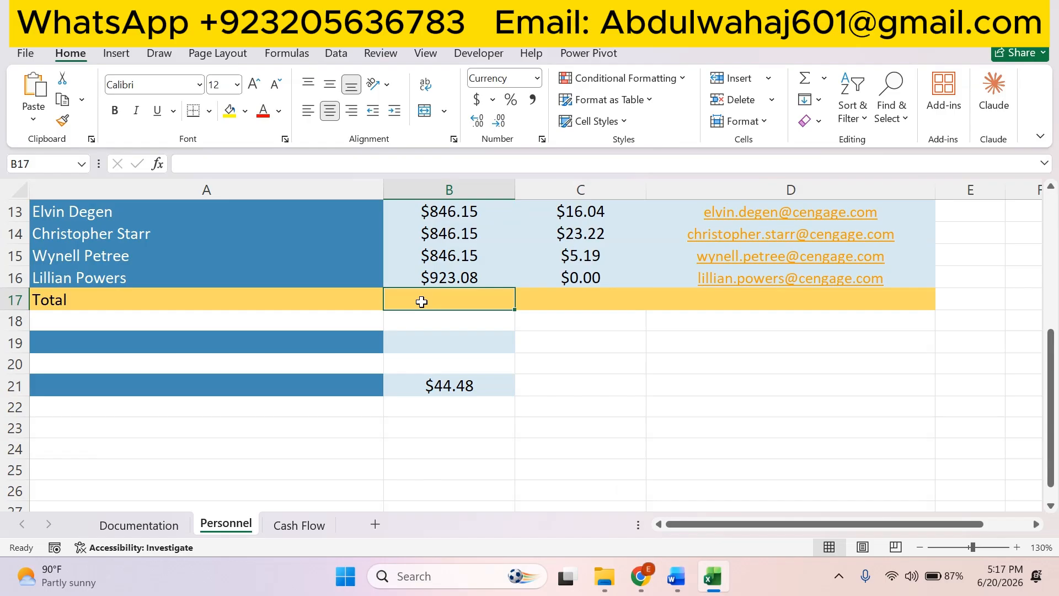
pyautogui.scroll(1, 435, 320)
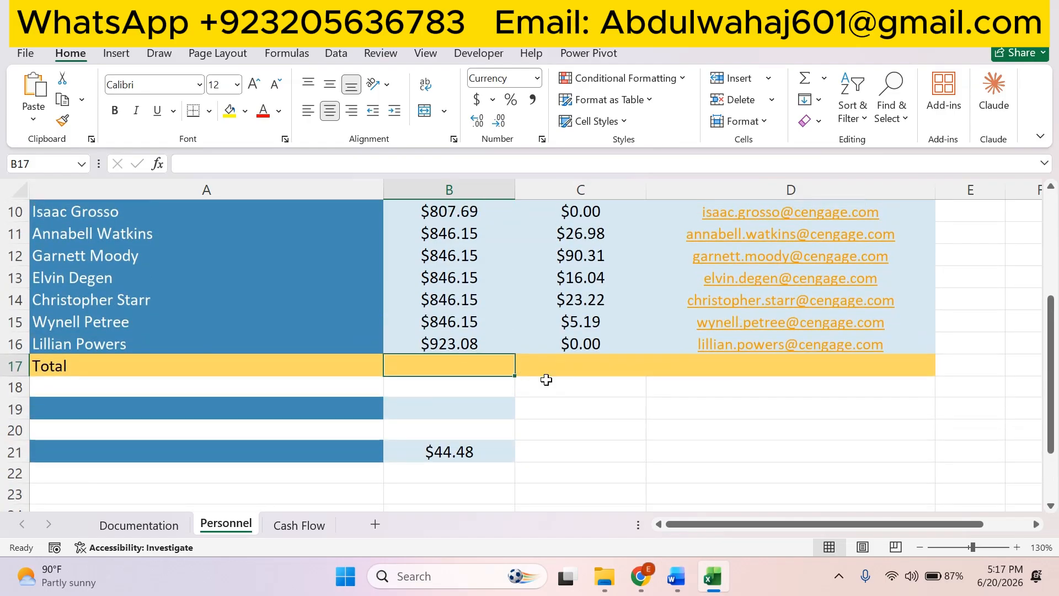
pyautogui.write('=SUM')
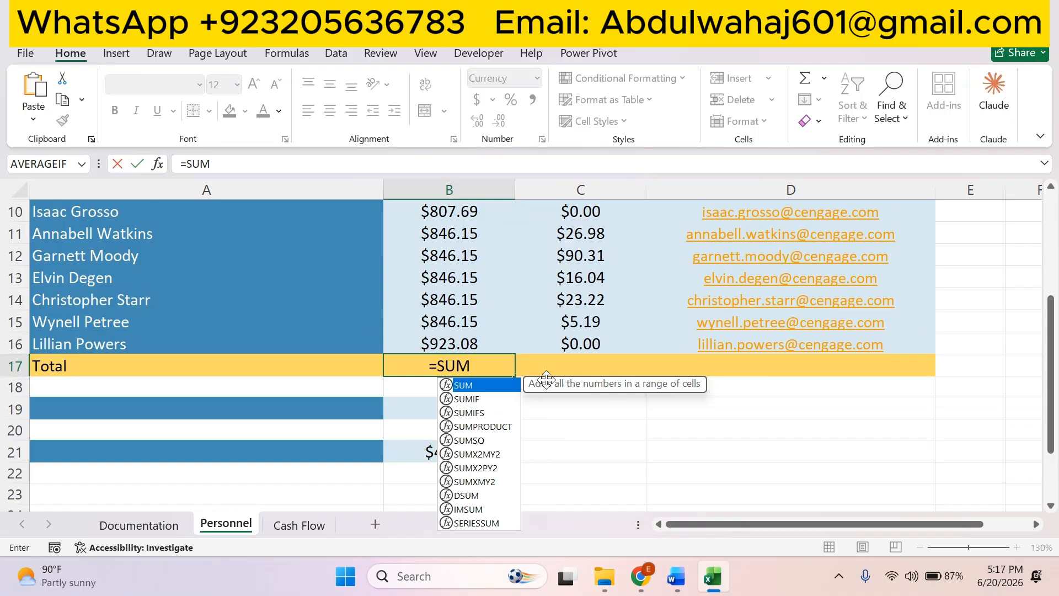
pyautogui.write('(')
pyautogui.scroll(3, 546, 362)
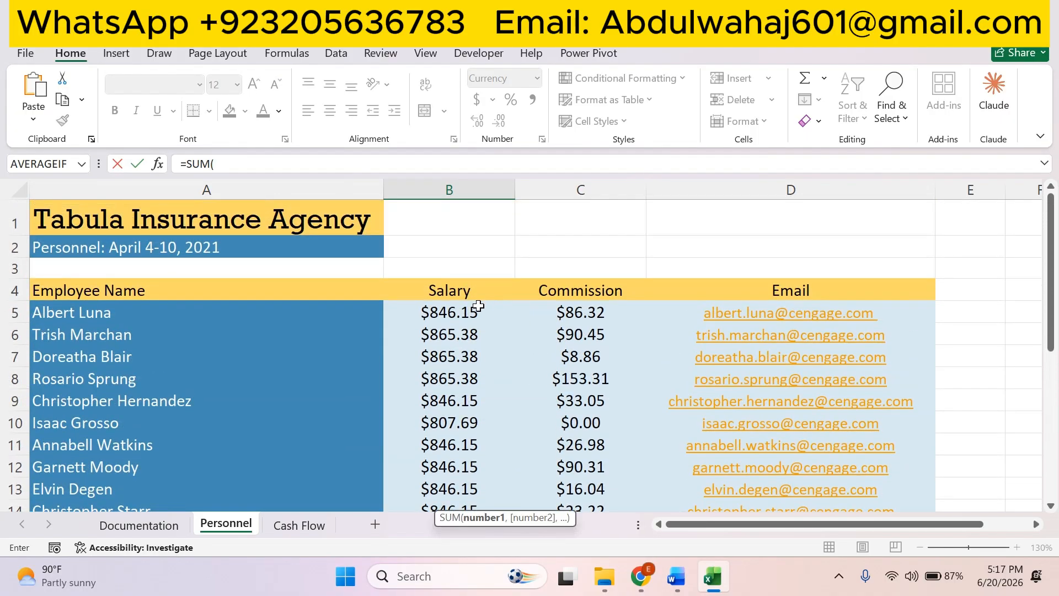
pyautogui.moveTo(469, 309); pyautogui.dragTo(473, 459)
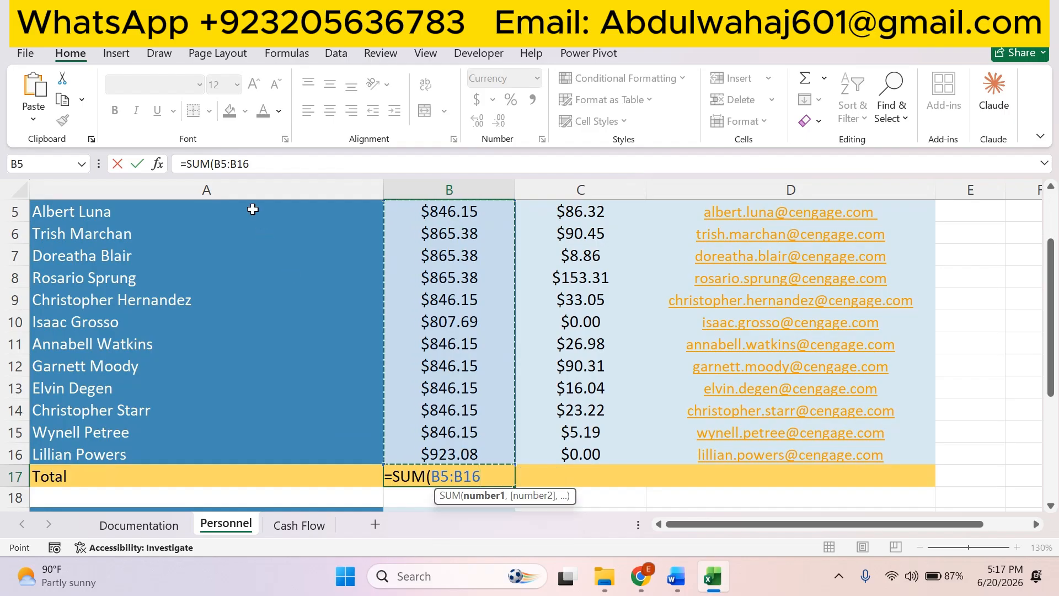
pyautogui.click(279, 164)
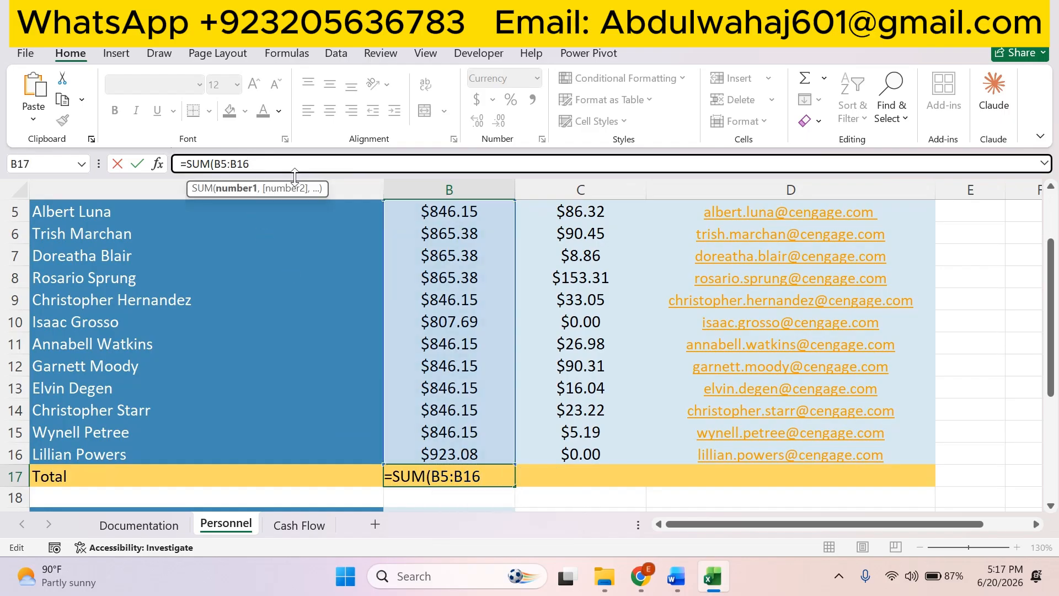
pyautogui.press('Return')
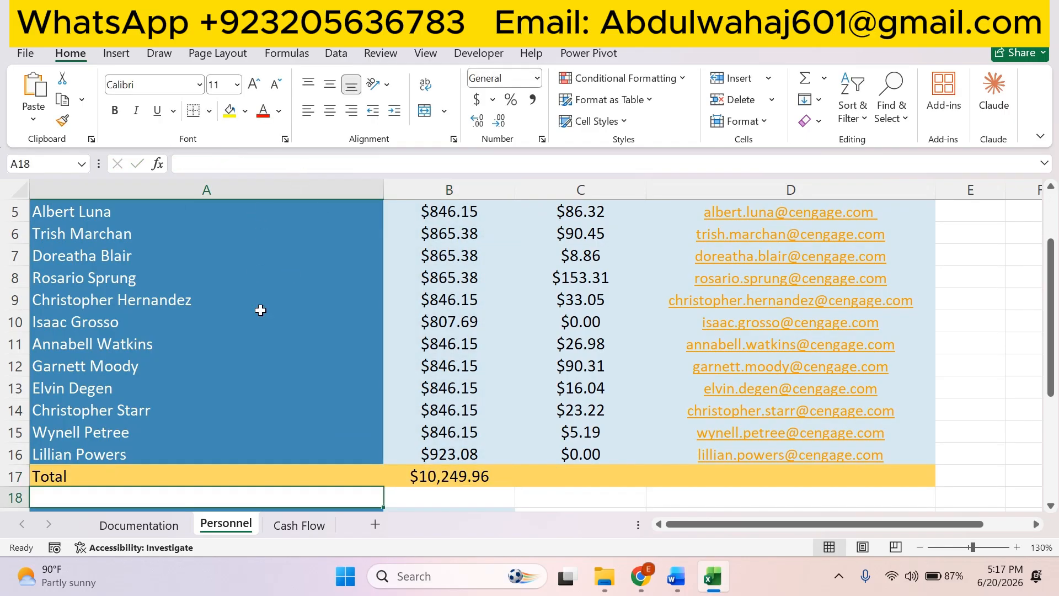
# Switch to Word and highlight the selected project step 8 in bright green.
pyautogui.click(674, 579)
pyautogui.click(274, 111)
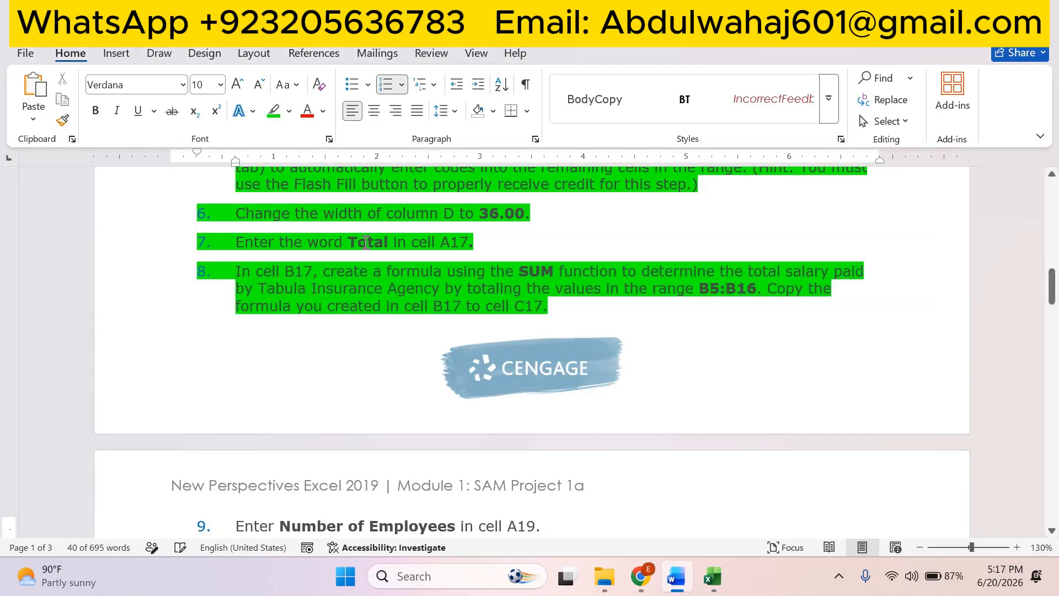
pyautogui.press('Right')
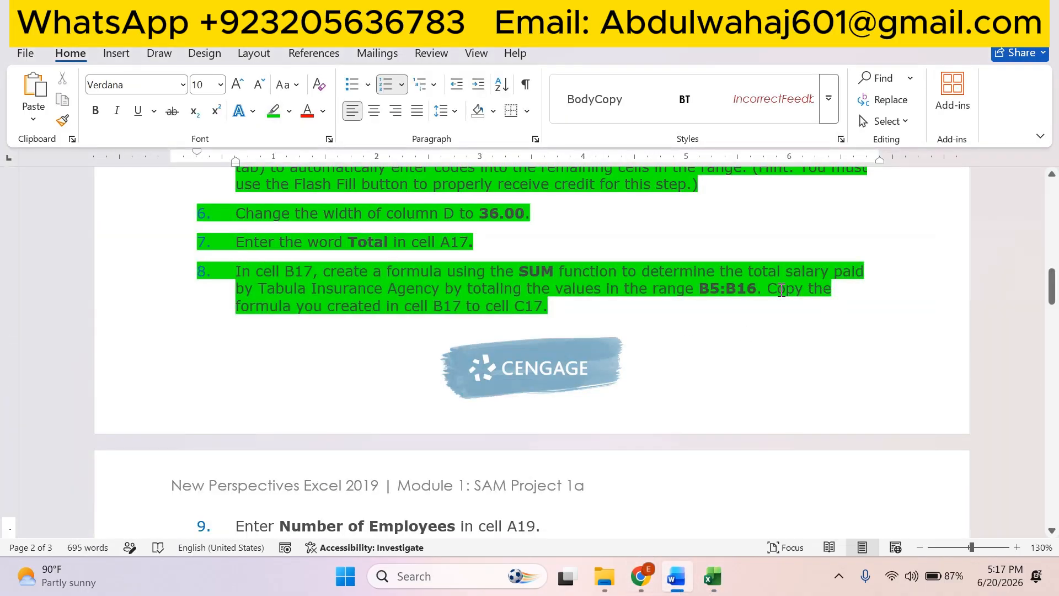
# Switch to Excel, copy cell B17 into C17 as formulas only, and compare the formulas in both total cells.
pyautogui.moveTo(782, 290); pyautogui.dragTo(548, 306)
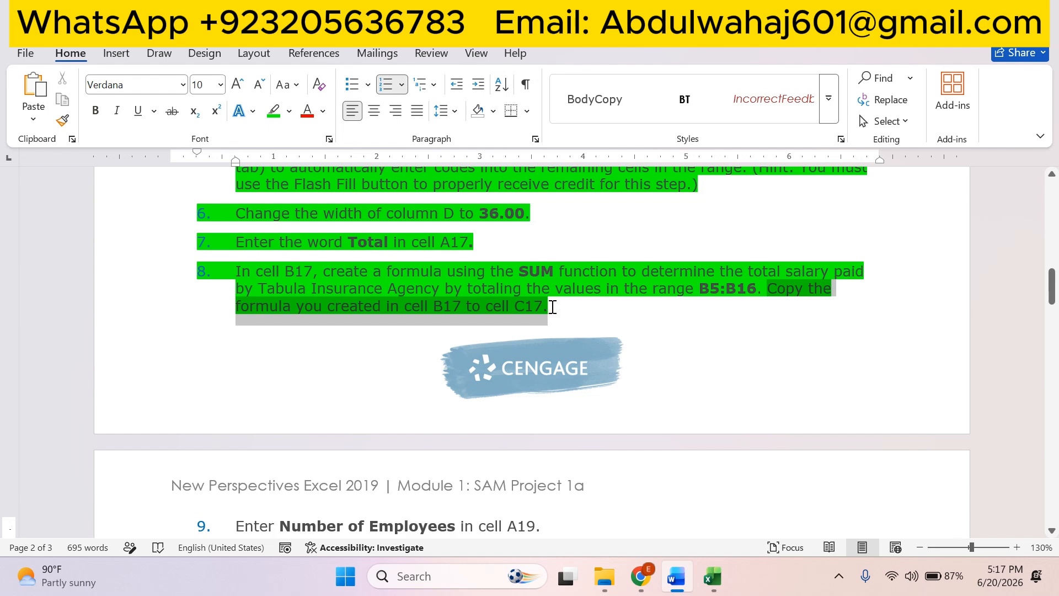
pyautogui.click(711, 577)
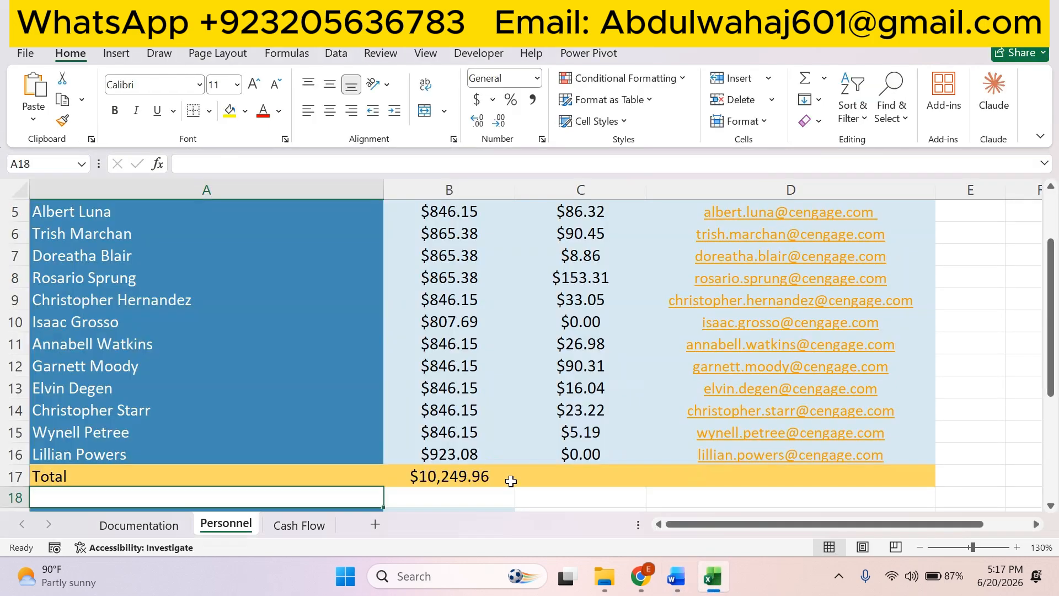
pyautogui.click(474, 478)
pyautogui.rightClick(470, 478)
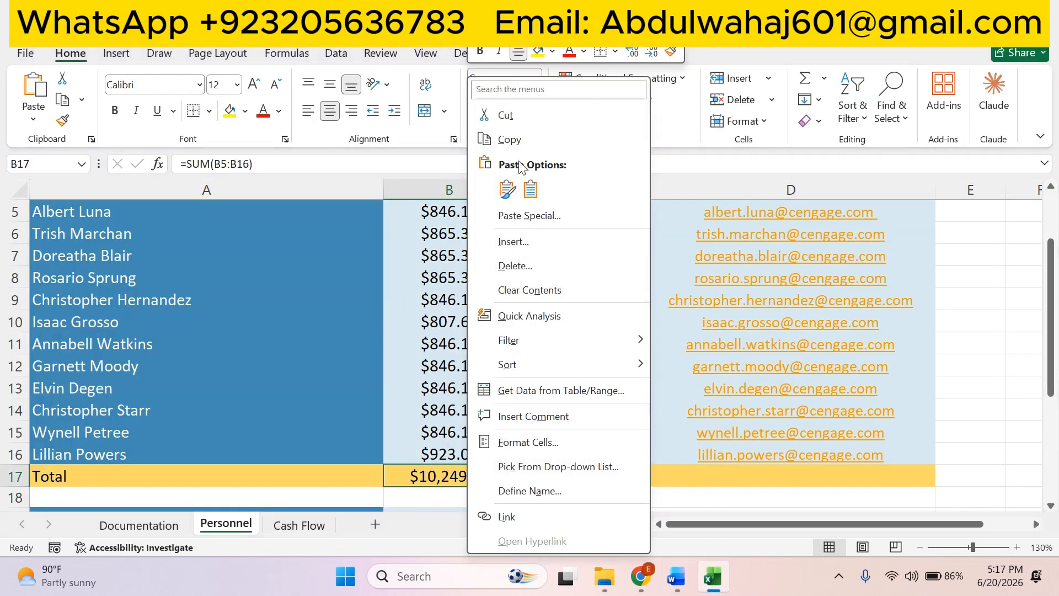
pyautogui.click(505, 139)
pyautogui.click(592, 471)
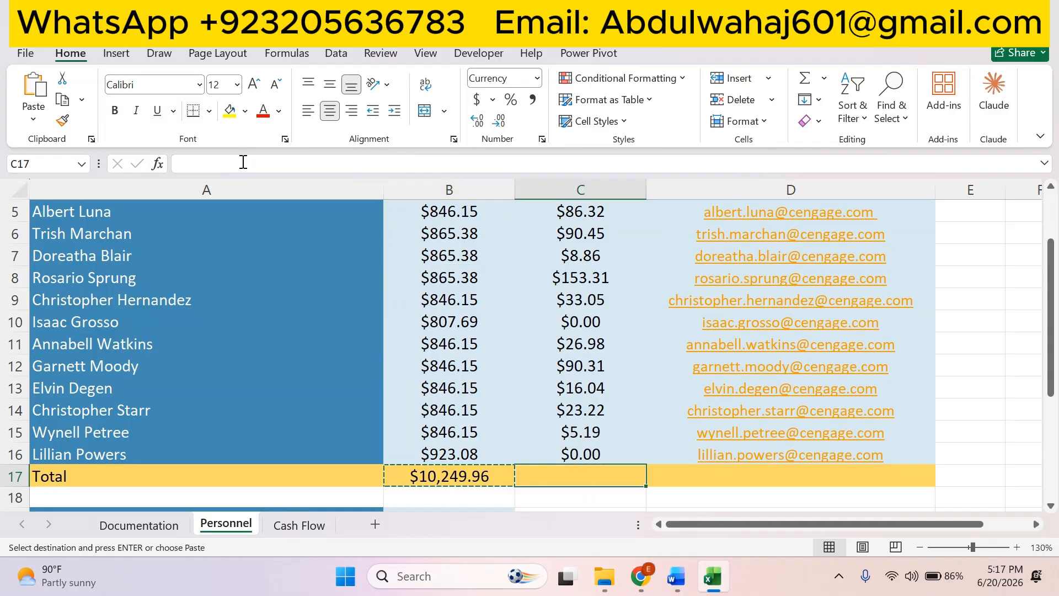
pyautogui.click(33, 119)
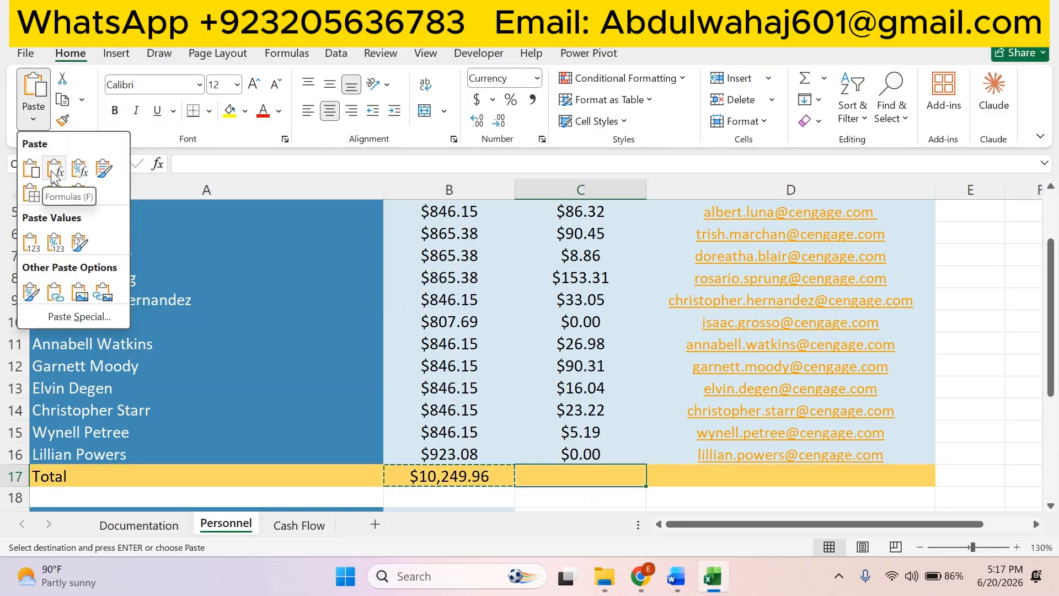
pyautogui.click(54, 176)
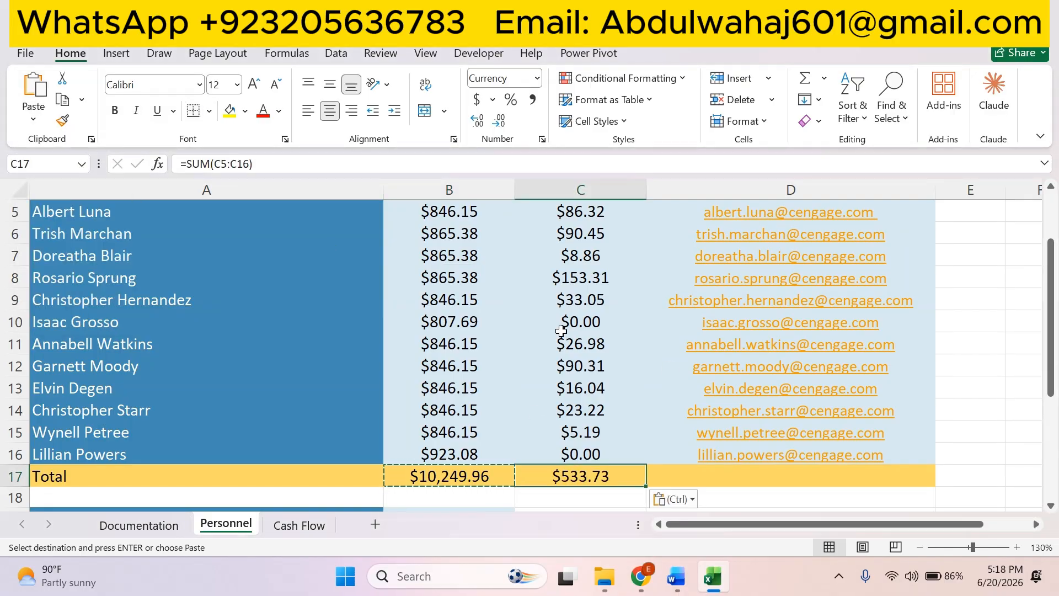
pyautogui.press('Escape')
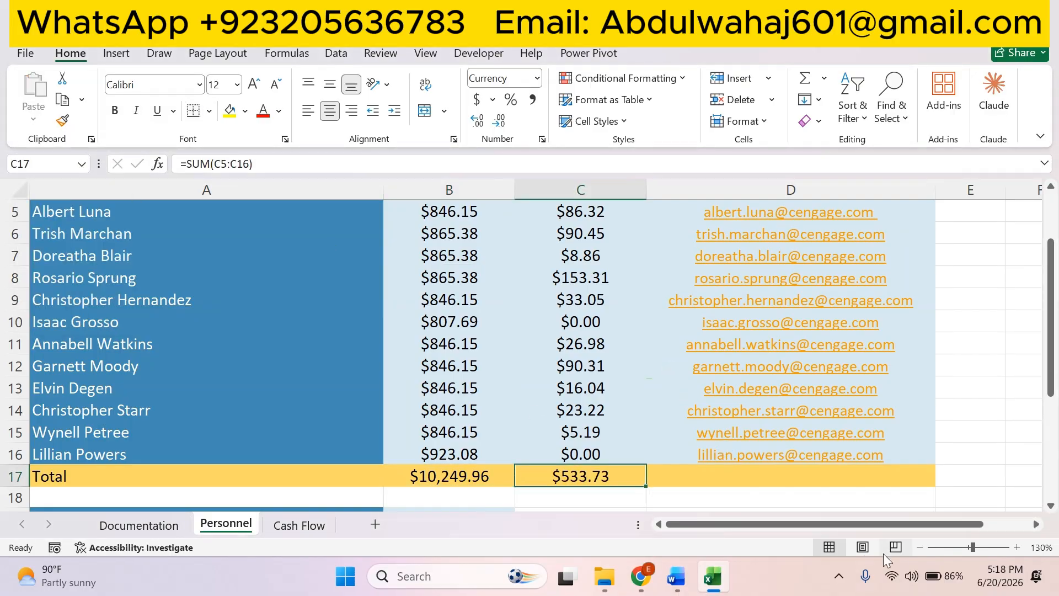
pyautogui.click(439, 480)
pyautogui.click(571, 476)
pyautogui.click(485, 477)
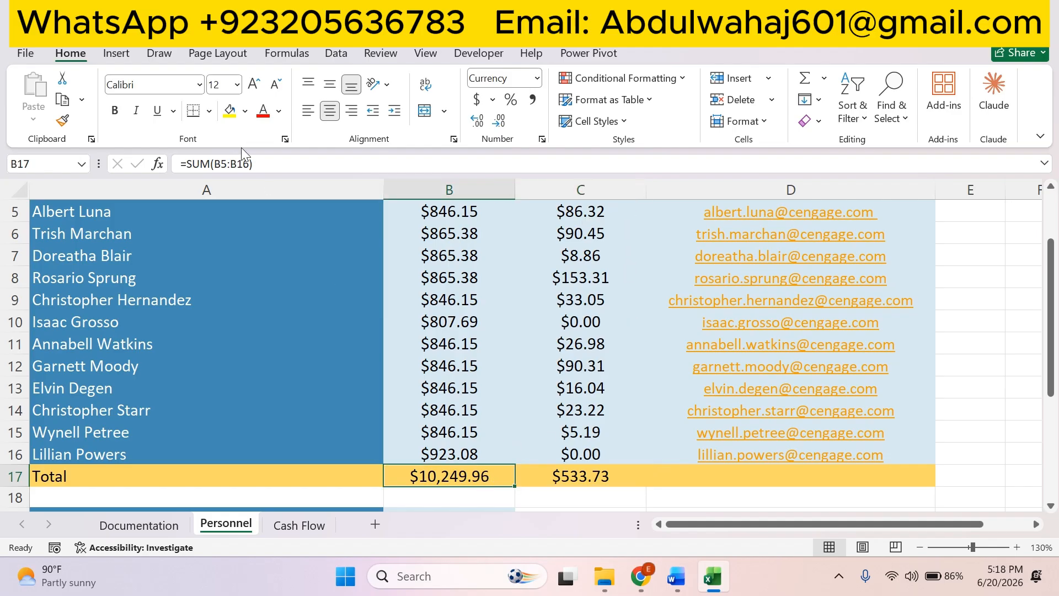
pyautogui.click(593, 478)
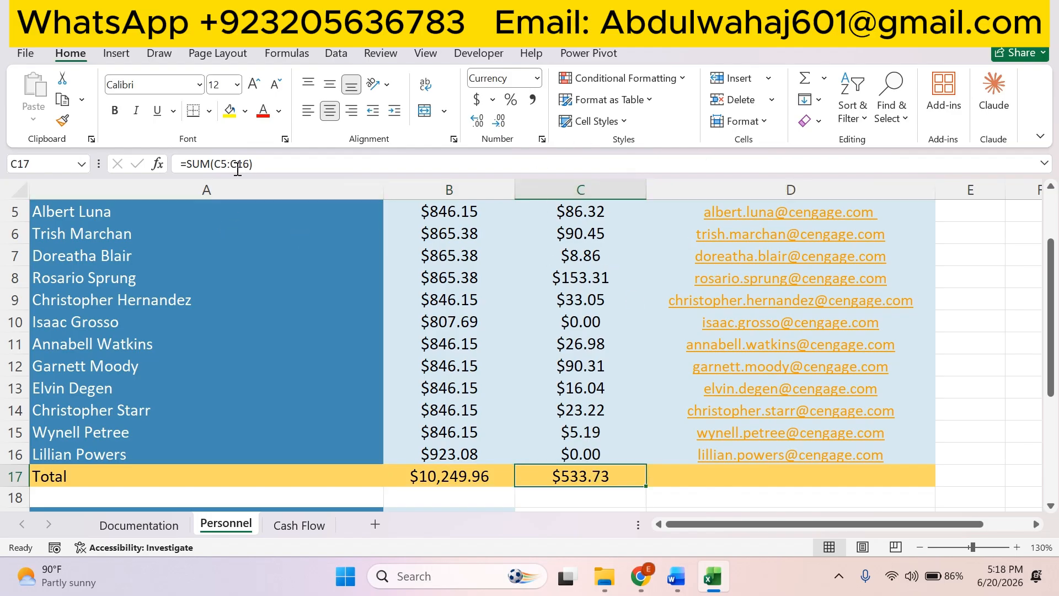
# Copy the text Number of Employees from project step 9 in Word and paste it into Excel cell A19 with the destination formatting.
pyautogui.click(676, 576)
pyautogui.scroll(-4, 408, 385)
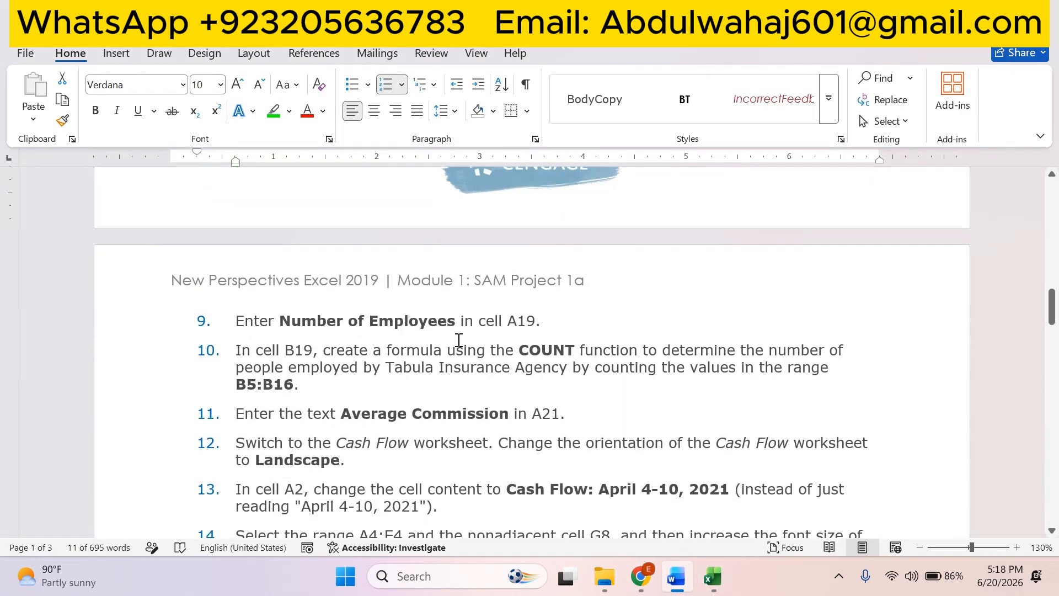
pyautogui.moveTo(457, 323); pyautogui.dragTo(298, 322)
pyautogui.rightClick(298, 321)
pyautogui.click(329, 220)
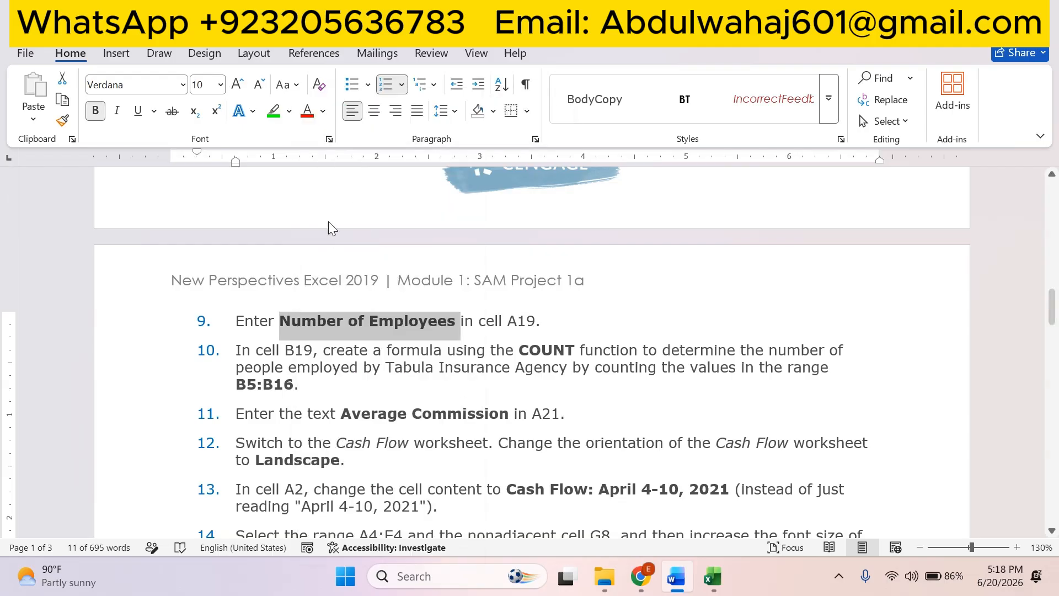
pyautogui.click(712, 575)
pyautogui.scroll(-1, 18, 475)
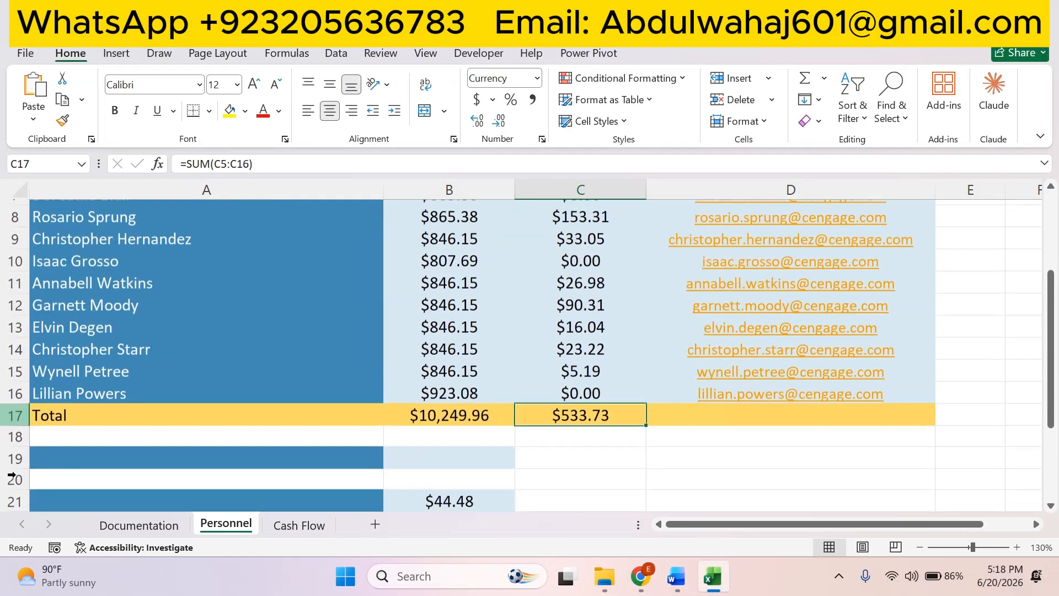
pyautogui.click(38, 457)
pyautogui.click(22, 127)
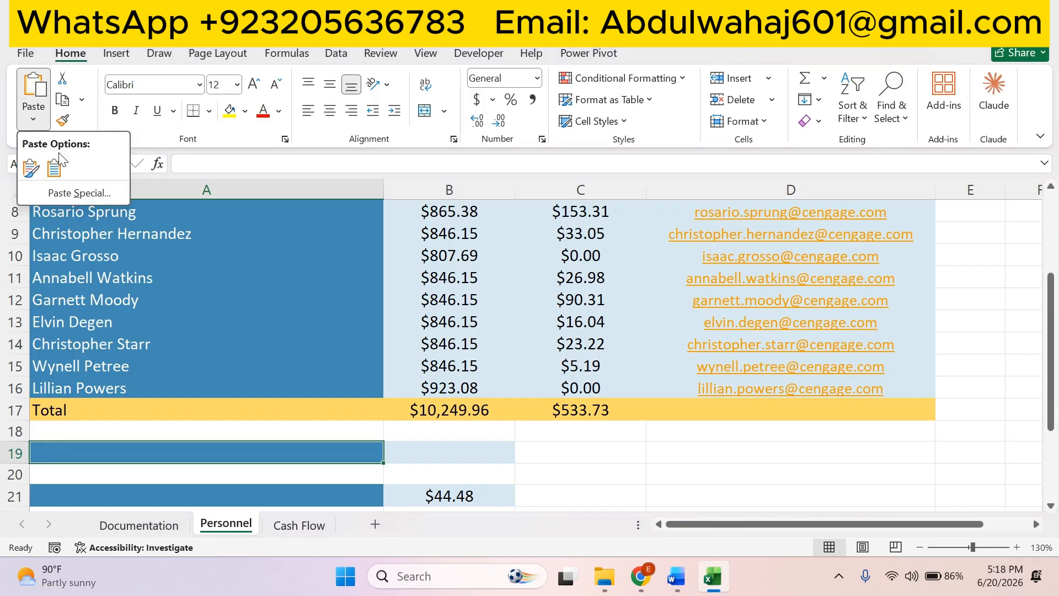
pyautogui.click(62, 167)
pyautogui.click(673, 500)
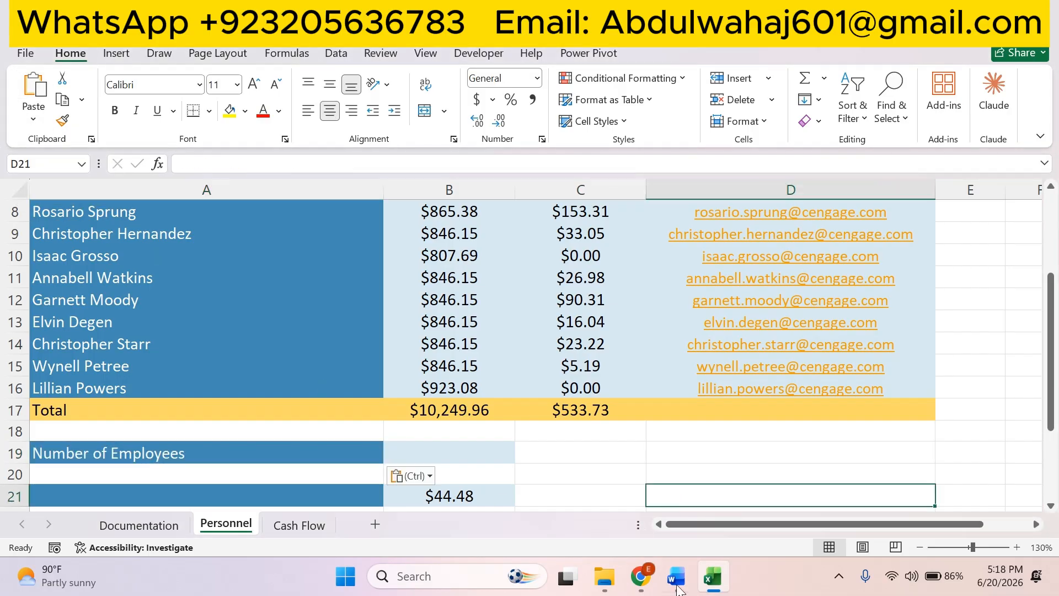
# Switch to Word and highlight the selected text Number of Employees in project step 9 in bright green.
pyautogui.click(676, 576)
pyautogui.click(274, 111)
pyautogui.scroll(-2, 402, 267)
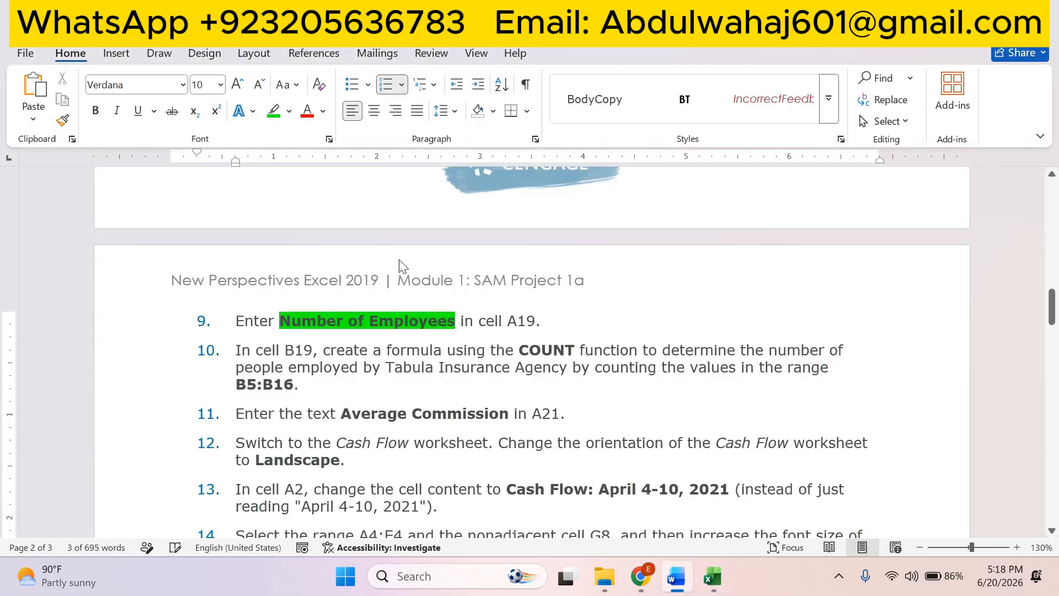
pyautogui.click(404, 276)
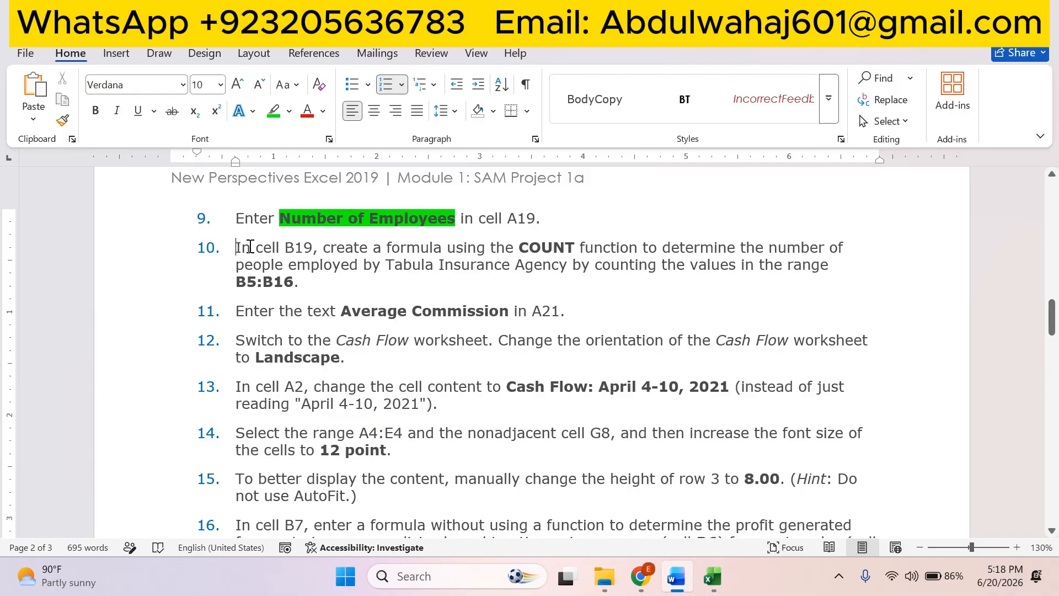
# Select project step 10 in Word, switch to Excel, and enter the formula =COUNT(B5:B16) in cell B19 of the Personnel worksheet.
pyautogui.moveTo(250, 247); pyautogui.dragTo(791, 282)
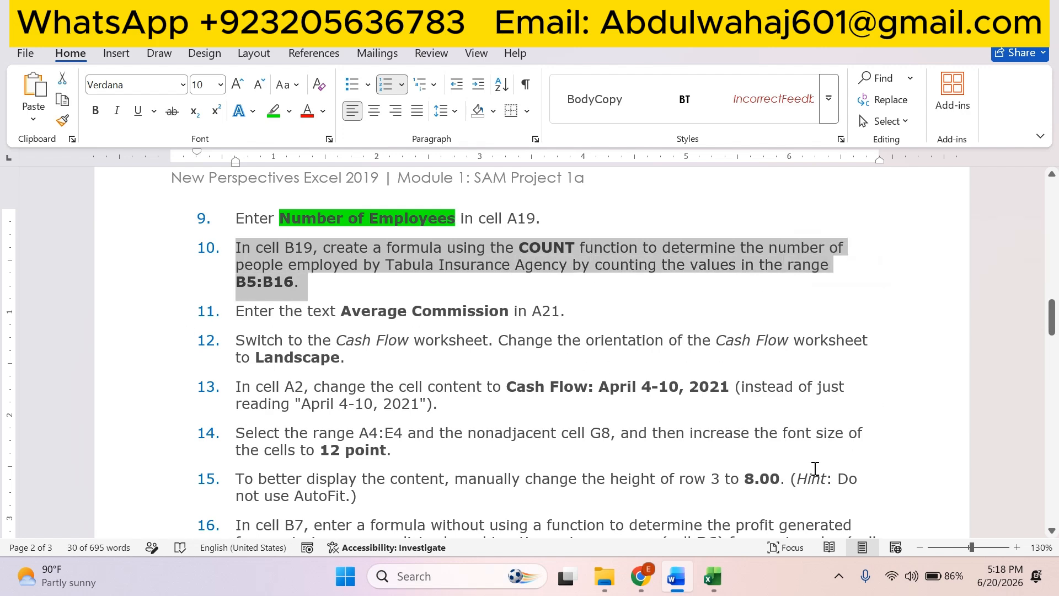
pyautogui.click(713, 577)
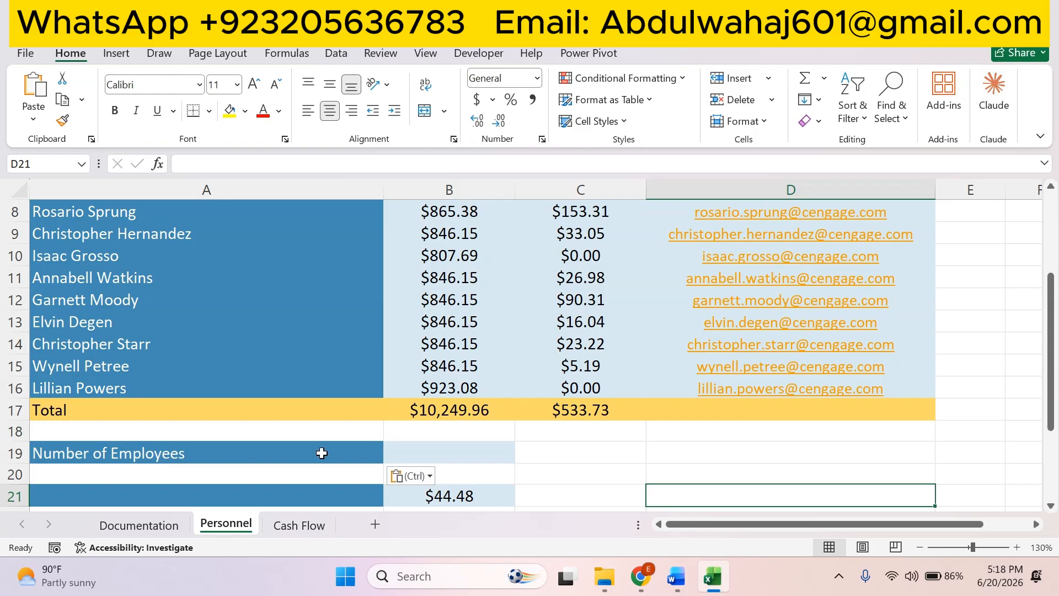
pyautogui.click(683, 580)
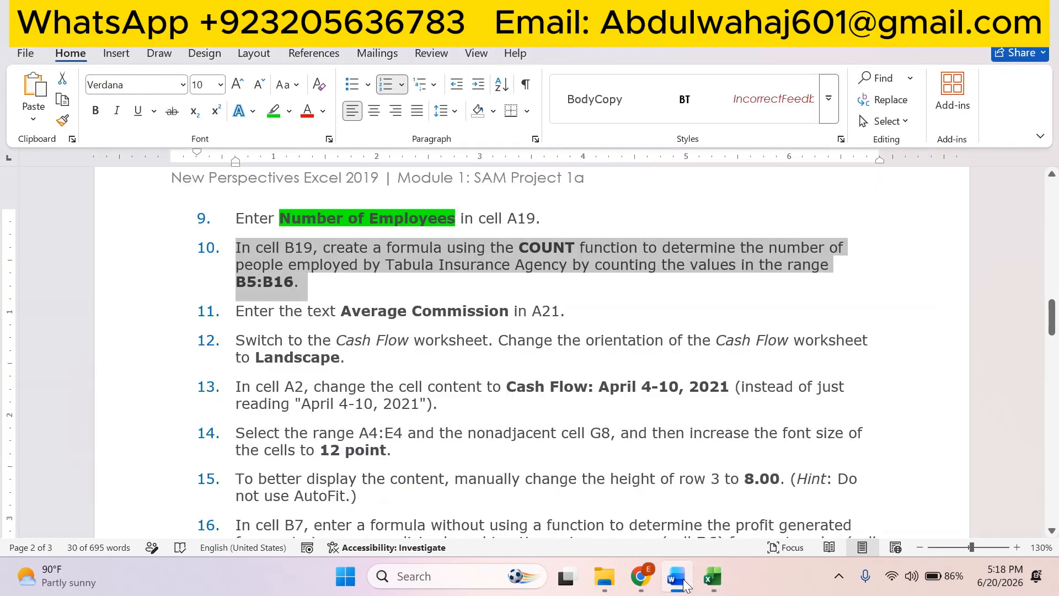
pyautogui.click(713, 577)
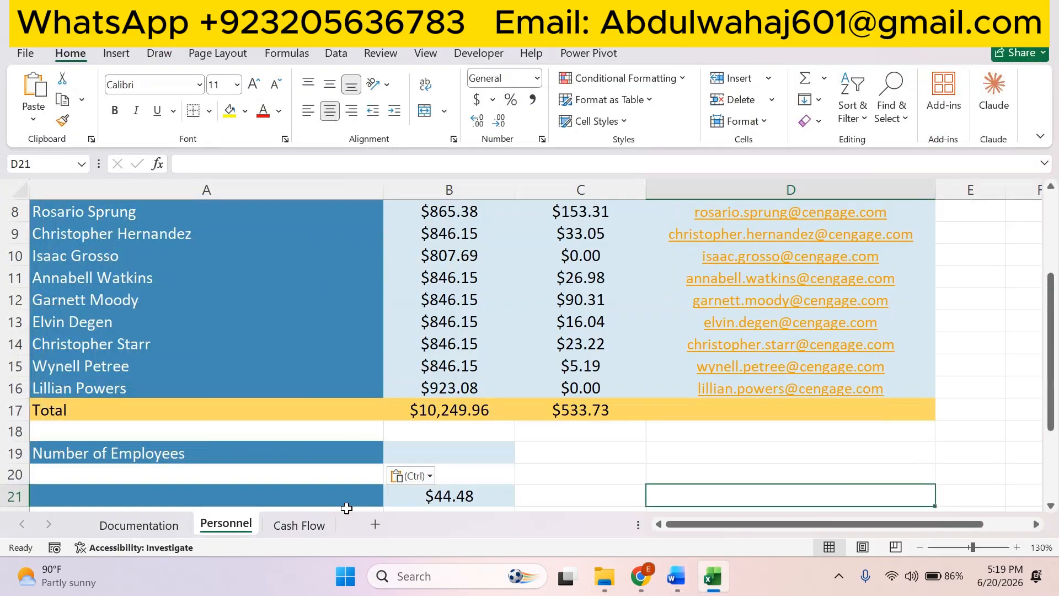
pyautogui.click(498, 457)
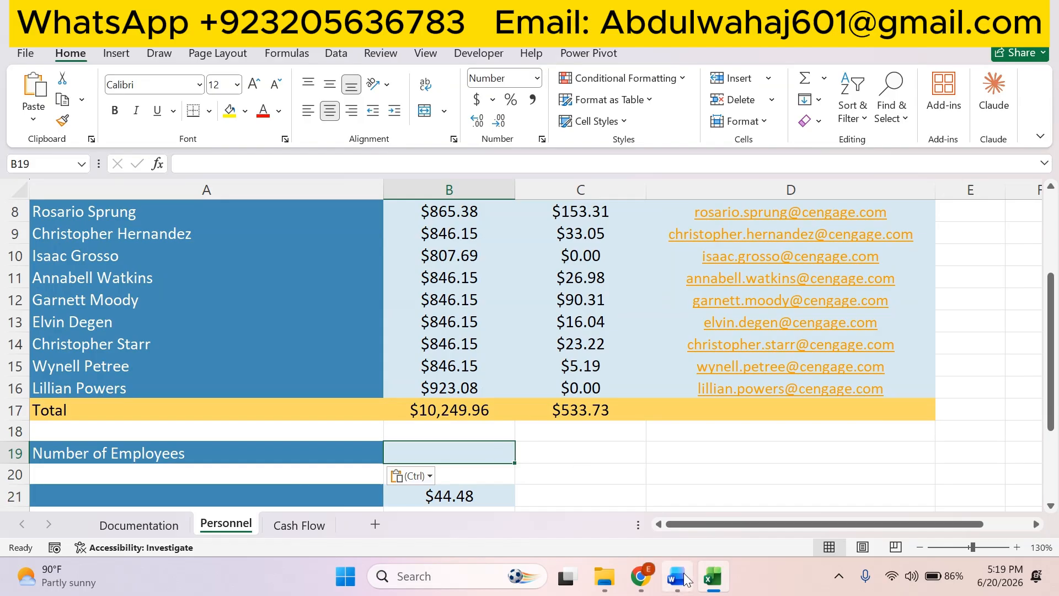
pyautogui.click(678, 577)
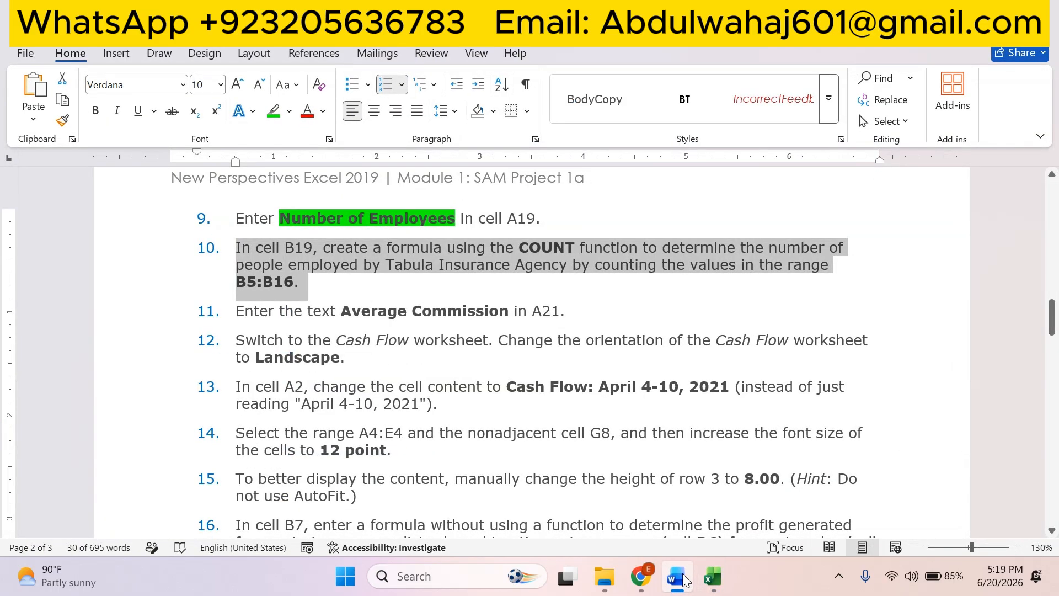
pyautogui.click(714, 577)
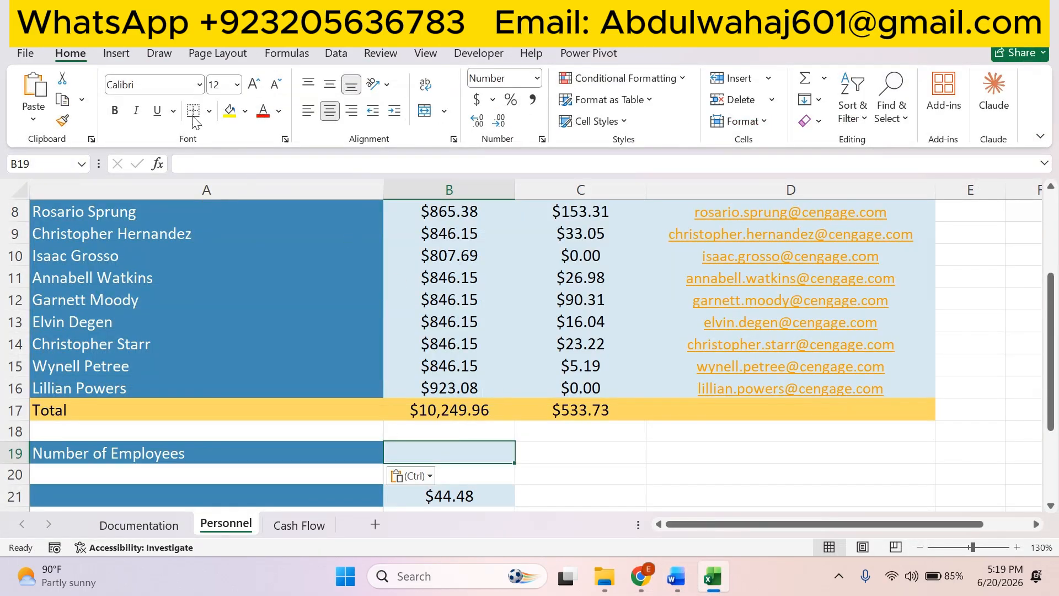
pyautogui.write('=CO')
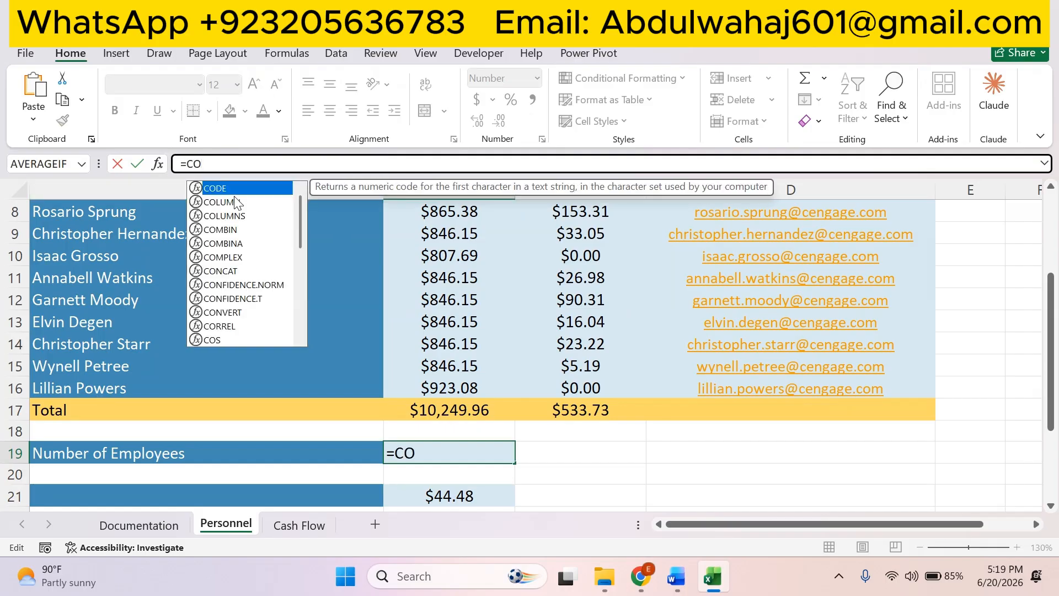
pyautogui.write('UNT(')
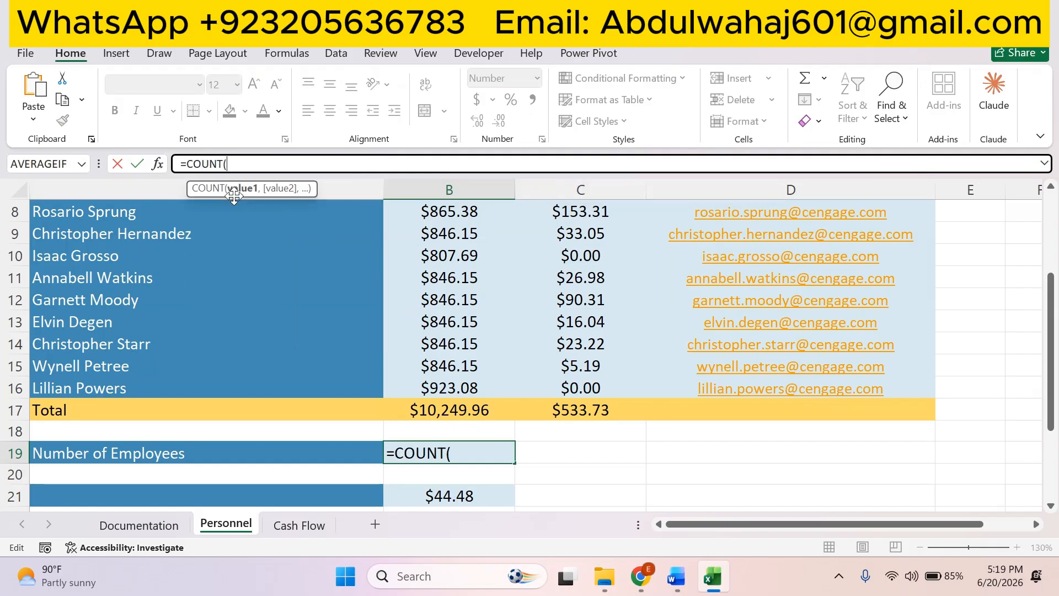
pyautogui.click(690, 572)
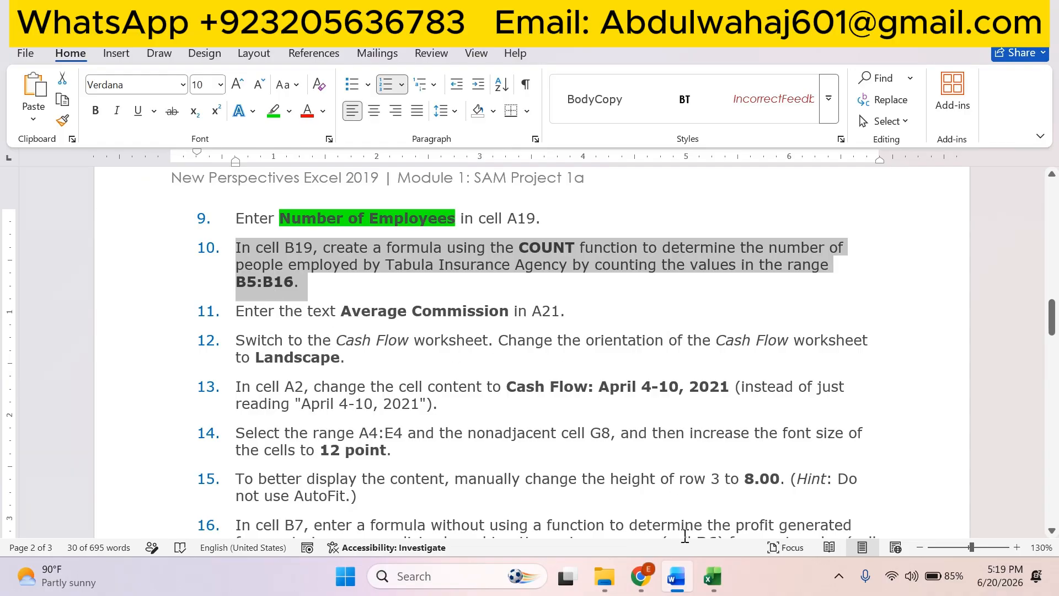
pyautogui.click(712, 576)
pyautogui.scroll(2, 491, 371)
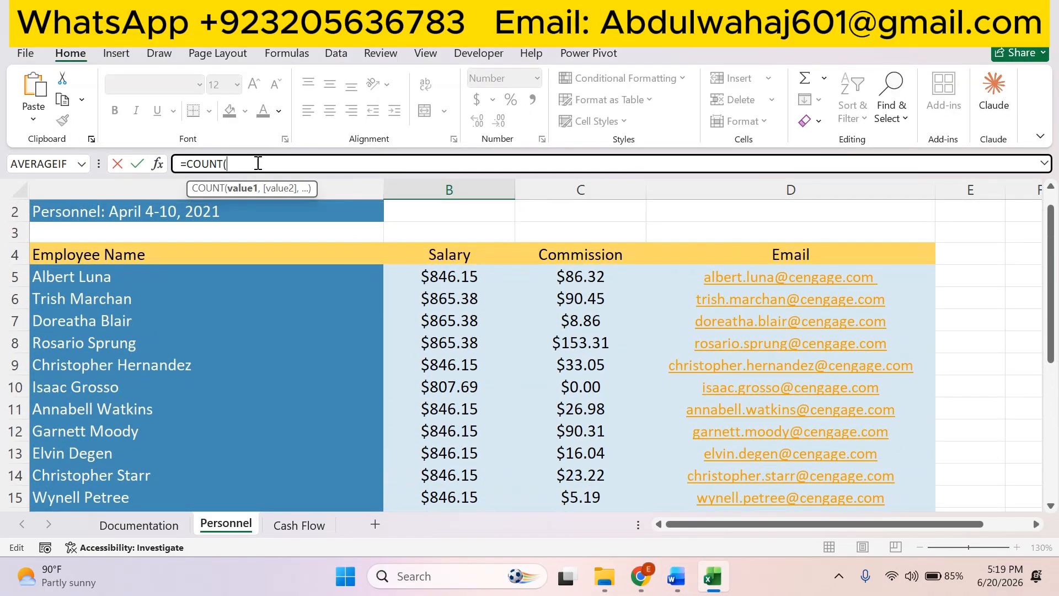
pyautogui.write('B5')
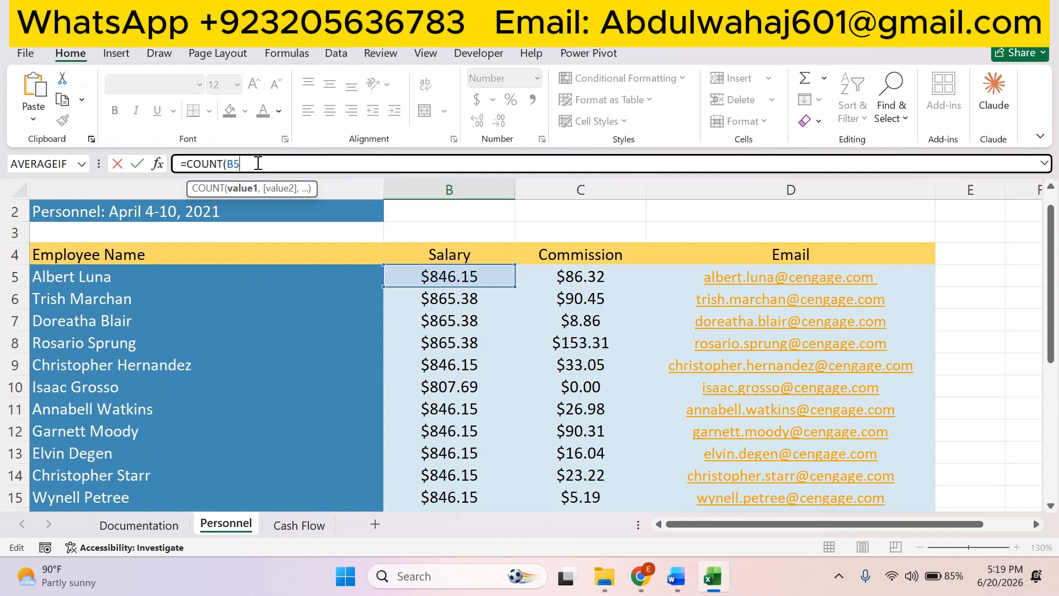
pyautogui.write(':B16')
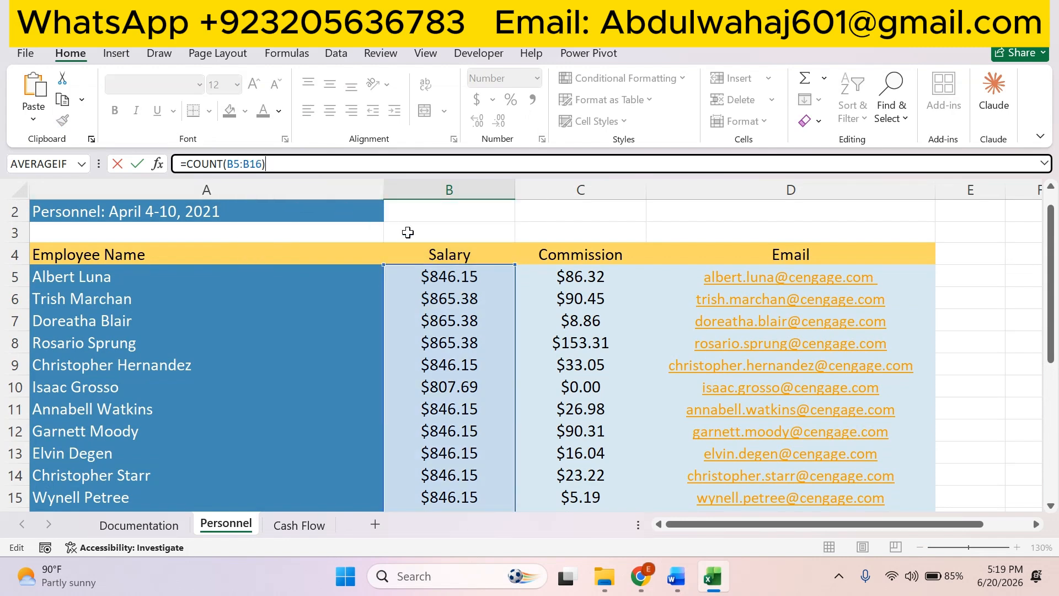
pyautogui.press('Return')
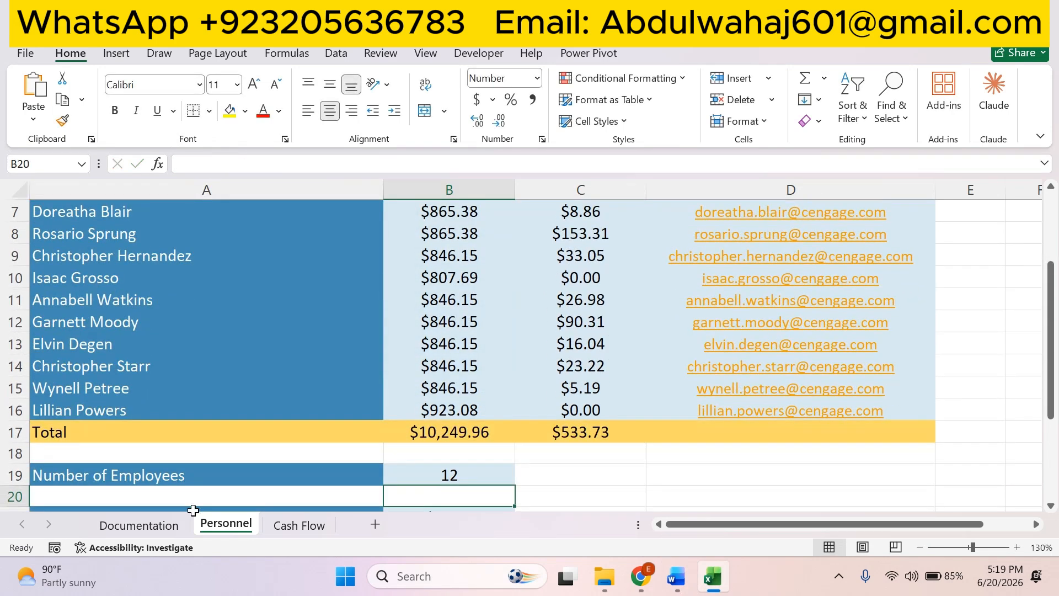
pyautogui.click(470, 475)
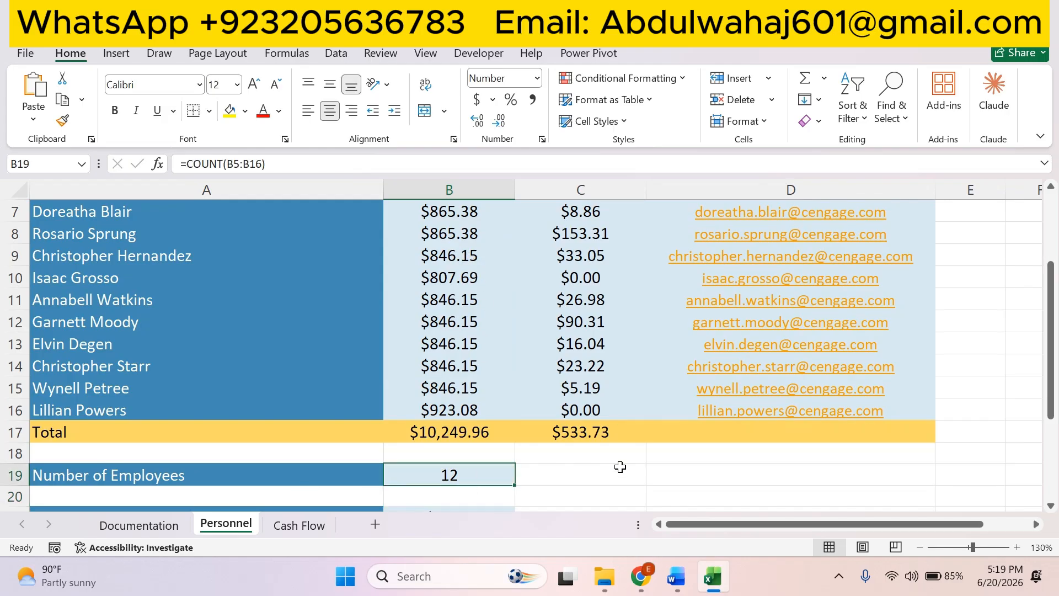
# Switch to Word and highlight the selected project step 10 in bright green.
pyautogui.click(676, 576)
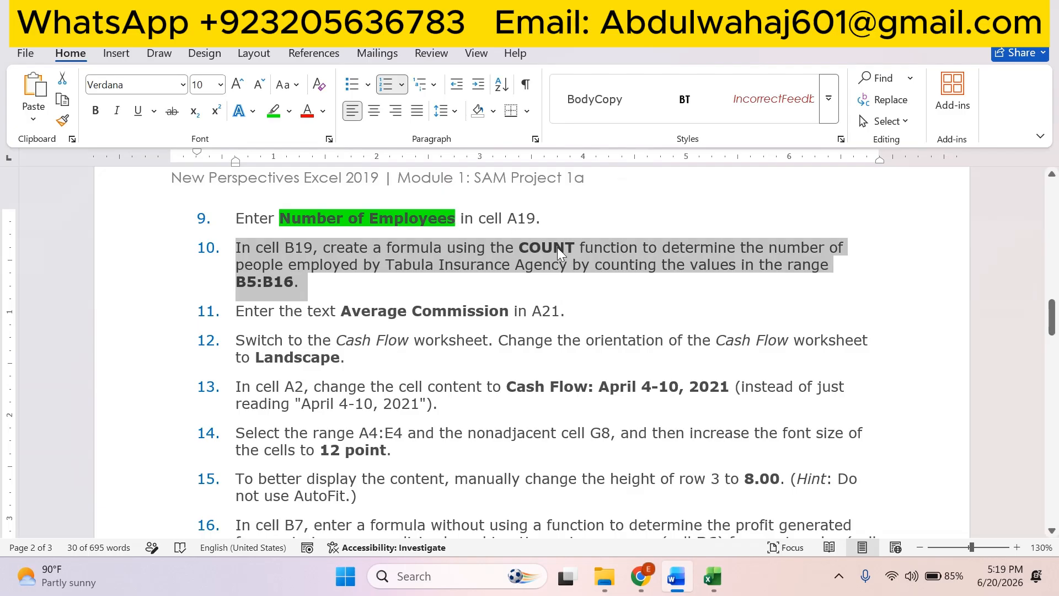
pyautogui.click(273, 111)
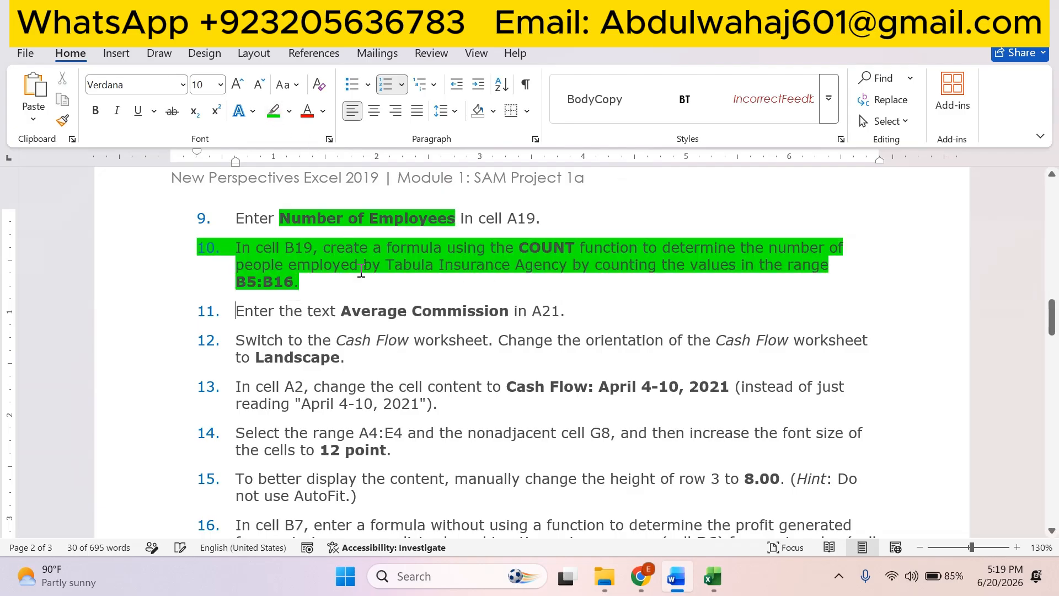
pyautogui.click(362, 271)
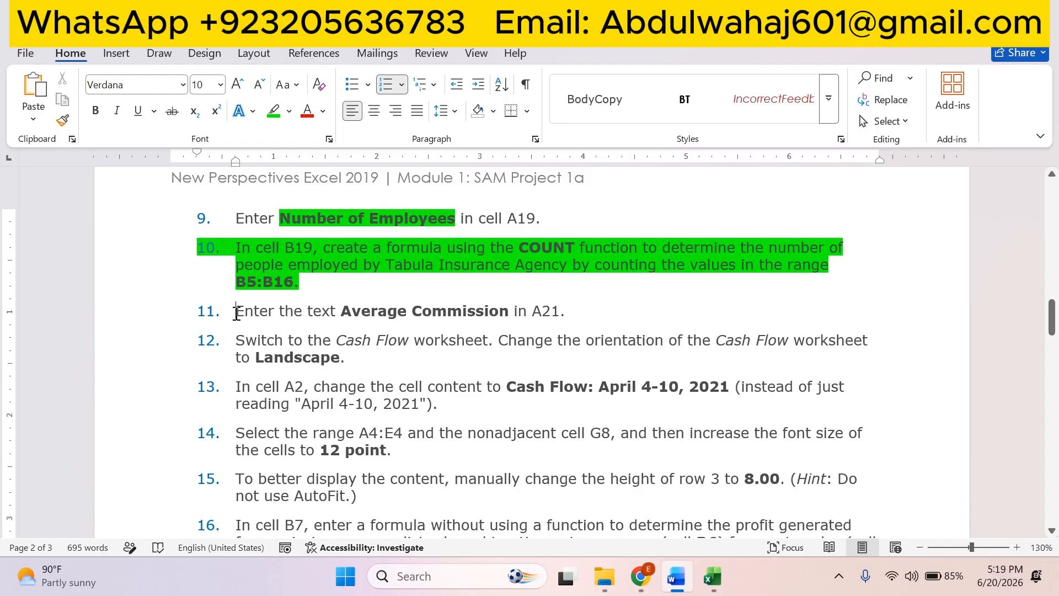
# Copy the text Average Commission from project step 11 in Word and paste it into Excel cell A21 with the destination formatting.
pyautogui.moveTo(236, 312); pyautogui.dragTo(556, 315)
pyautogui.click(499, 314)
pyautogui.moveTo(506, 311); pyautogui.dragTo(353, 311)
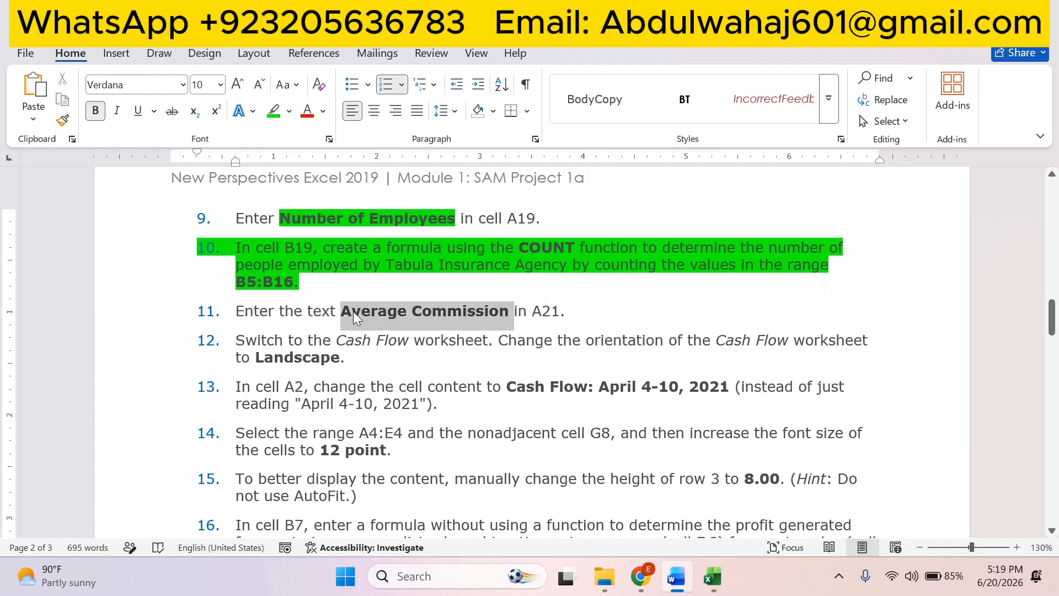
pyautogui.rightClick(353, 310)
pyautogui.click(395, 216)
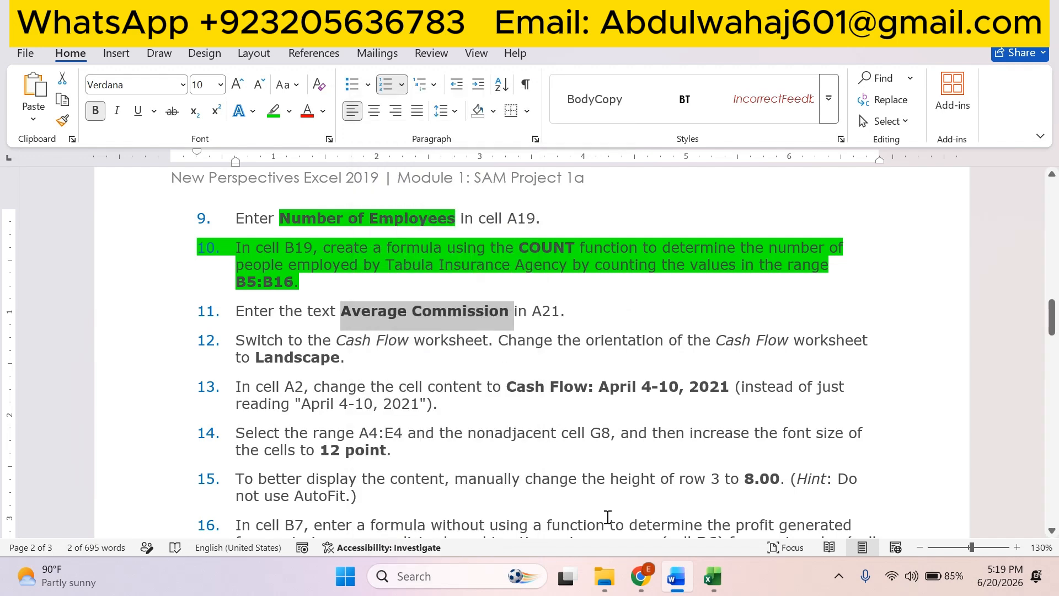
pyautogui.click(712, 577)
pyautogui.scroll(-1, 209, 452)
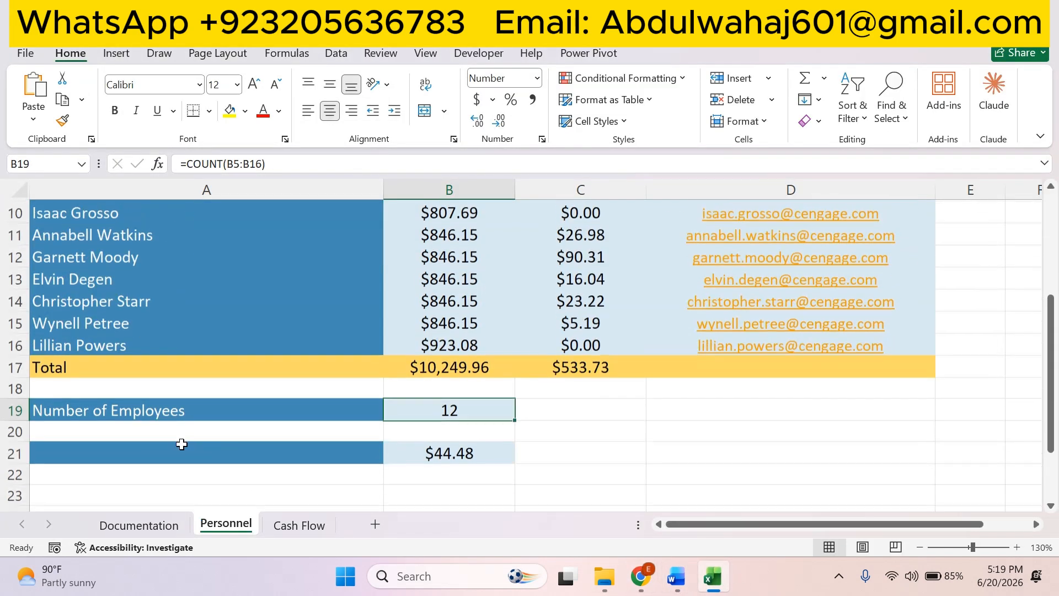
pyautogui.click(107, 451)
pyautogui.click(33, 119)
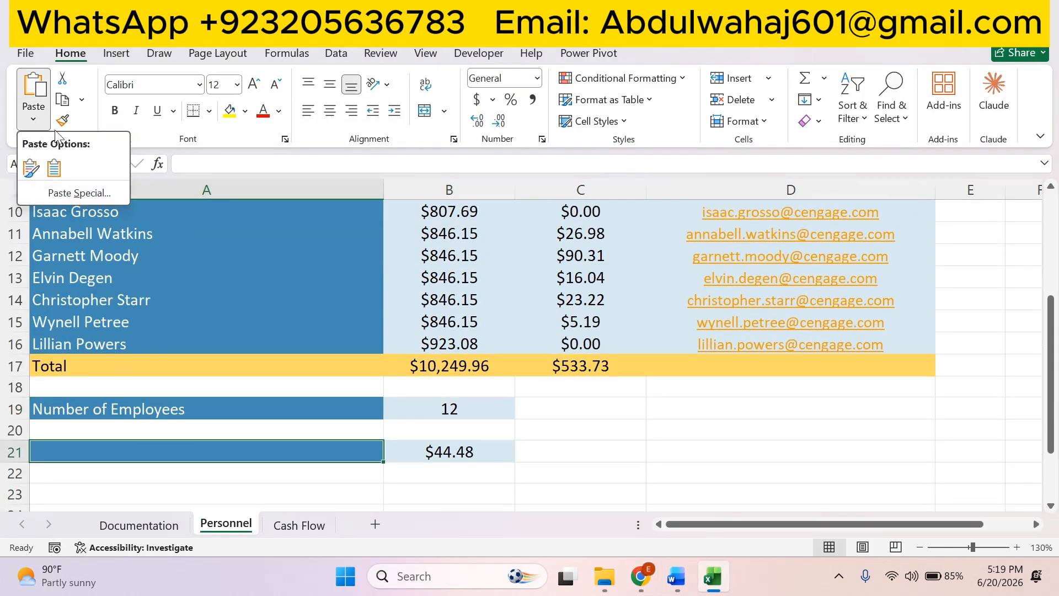
pyautogui.click(52, 168)
pyautogui.click(621, 475)
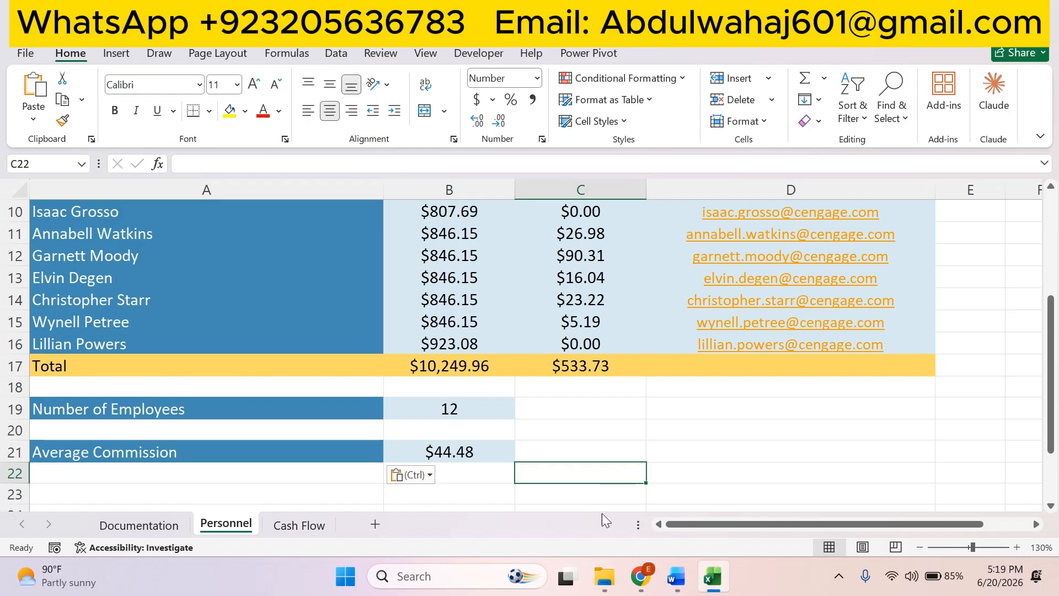
# Switch to Word and highlight the selected text Average Commission in project step 11 in bright green.
pyautogui.click(676, 579)
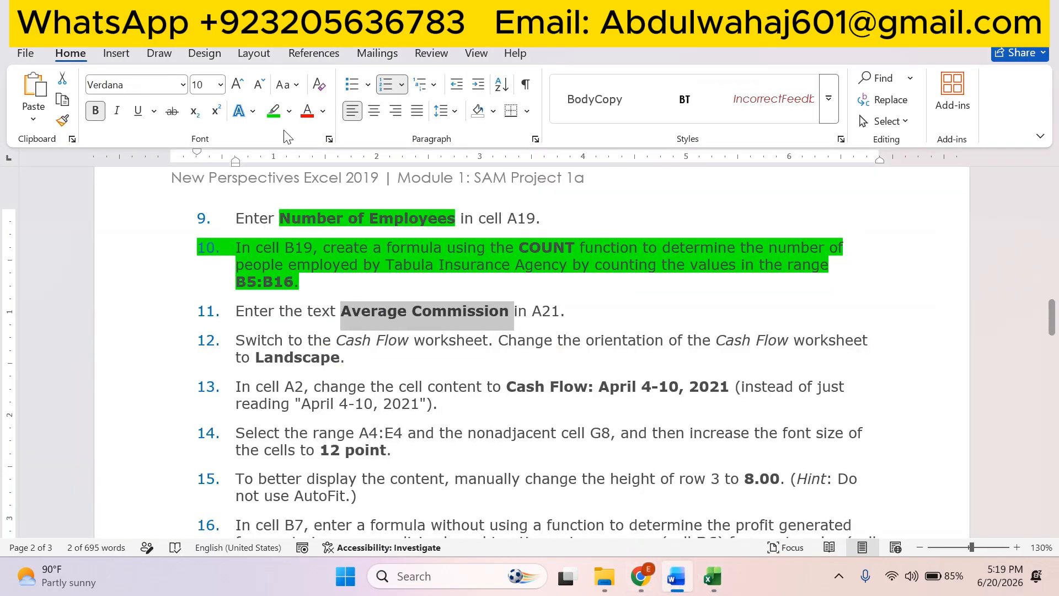
pyautogui.click(273, 110)
pyautogui.click(327, 409)
# Select project step 12 in Word, switch to Excel, and set the Cash Flow worksheet's page orientation to Landscape.
pyautogui.moveTo(228, 340); pyautogui.dragTo(418, 363)
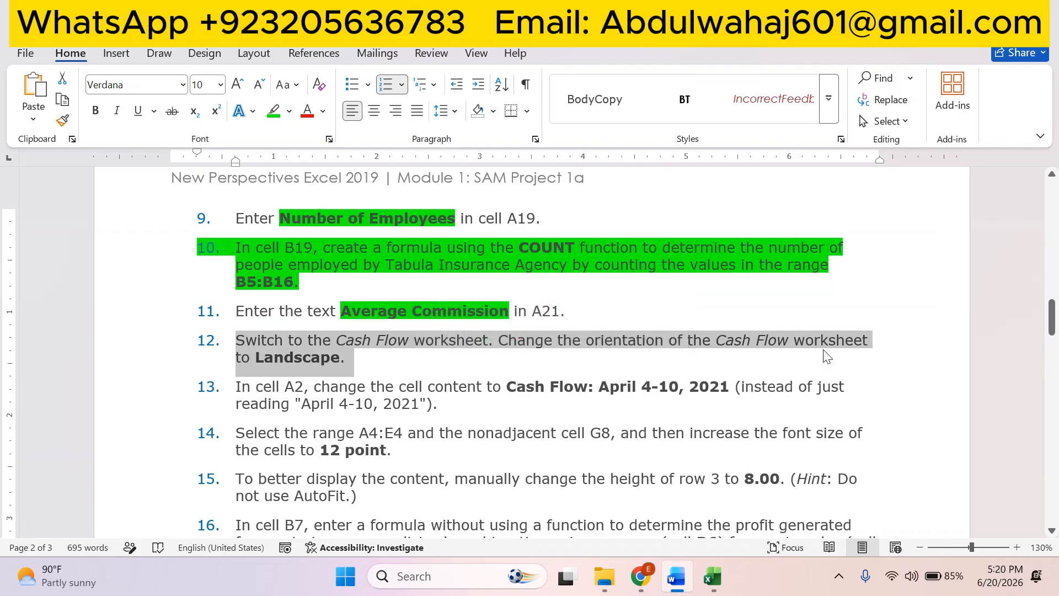
pyautogui.click(712, 575)
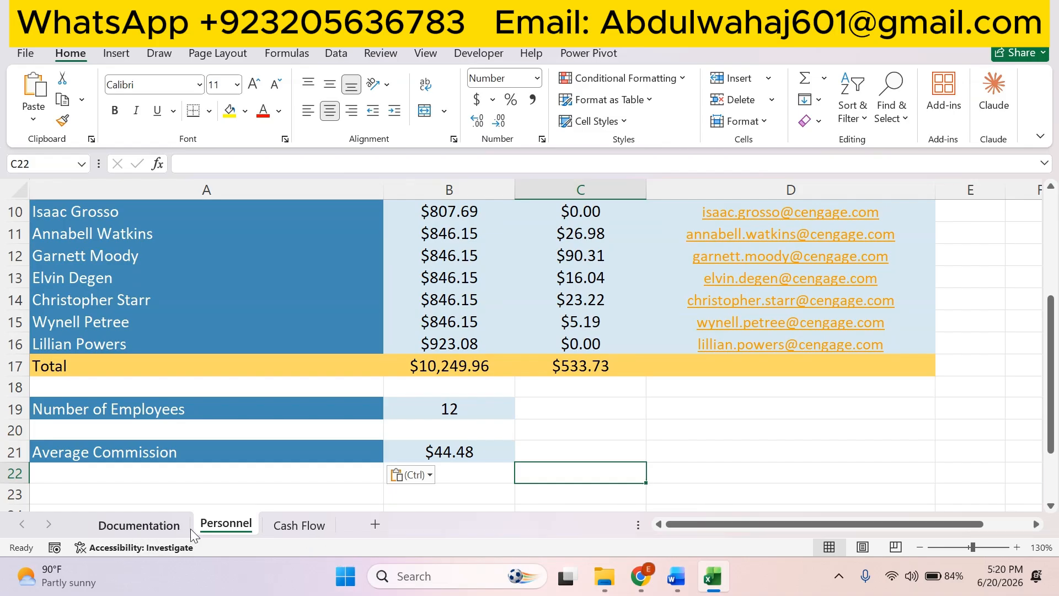
pyautogui.click(296, 530)
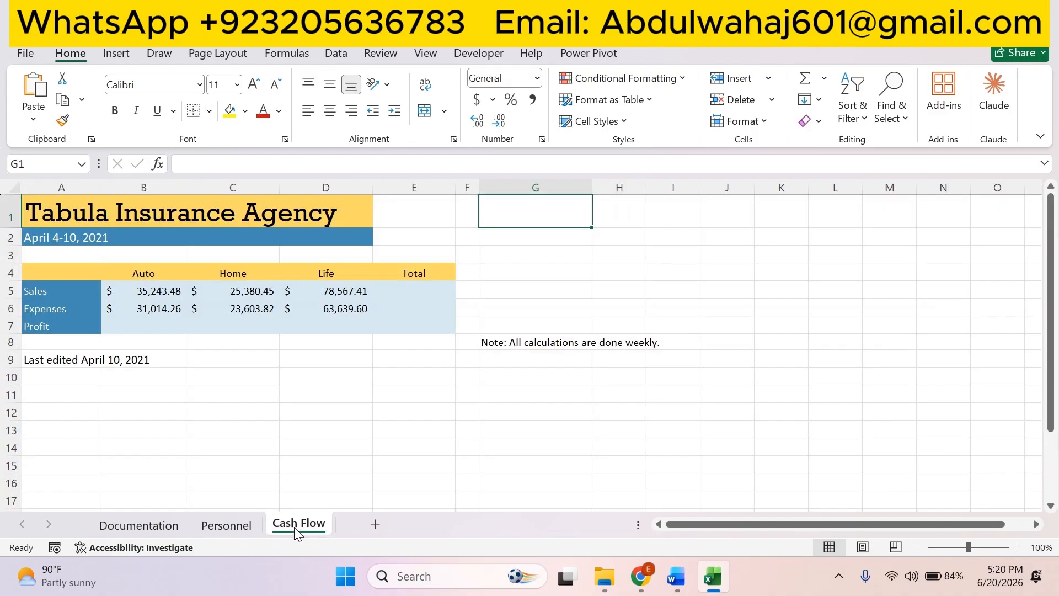
pyautogui.click(681, 580)
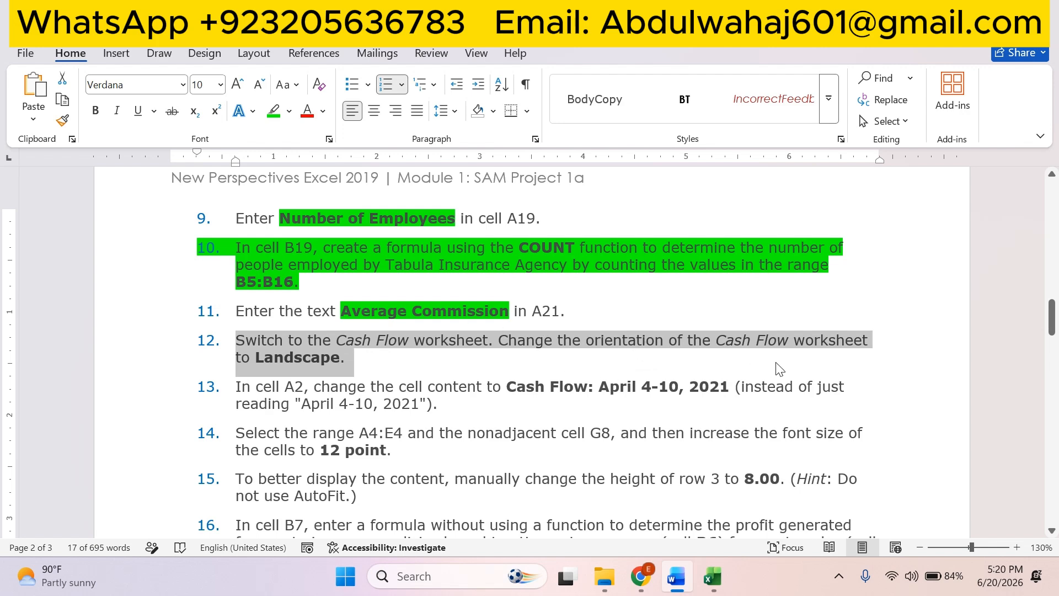
pyautogui.click(712, 578)
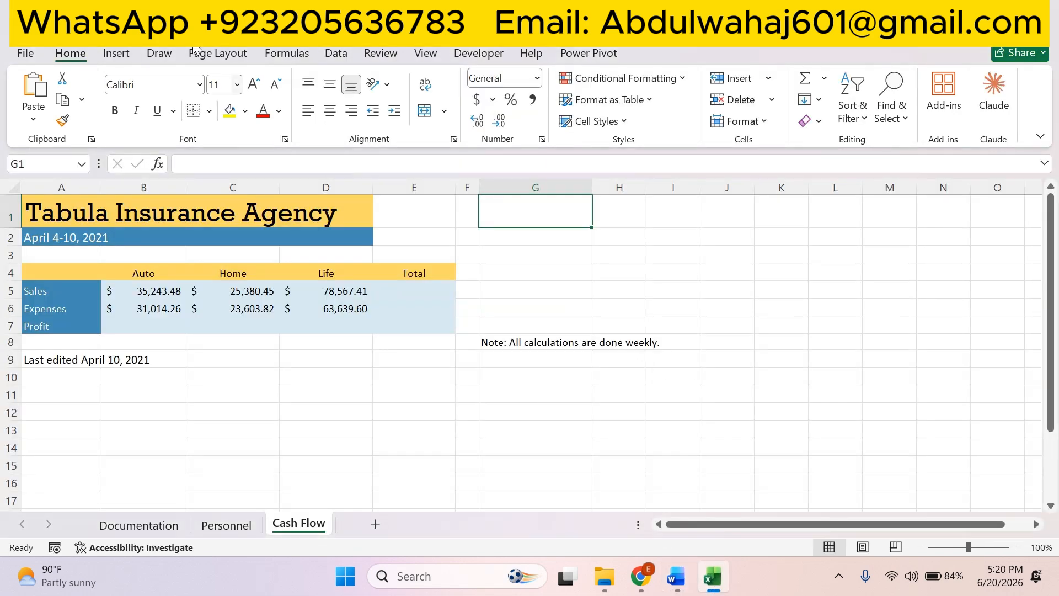
pyautogui.click(232, 54)
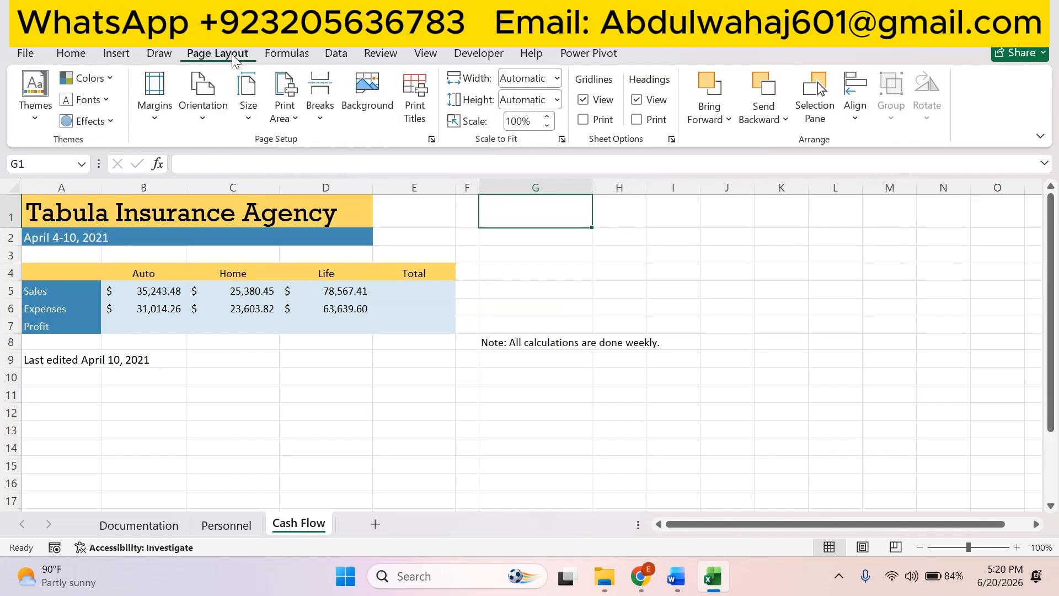
pyautogui.click(203, 119)
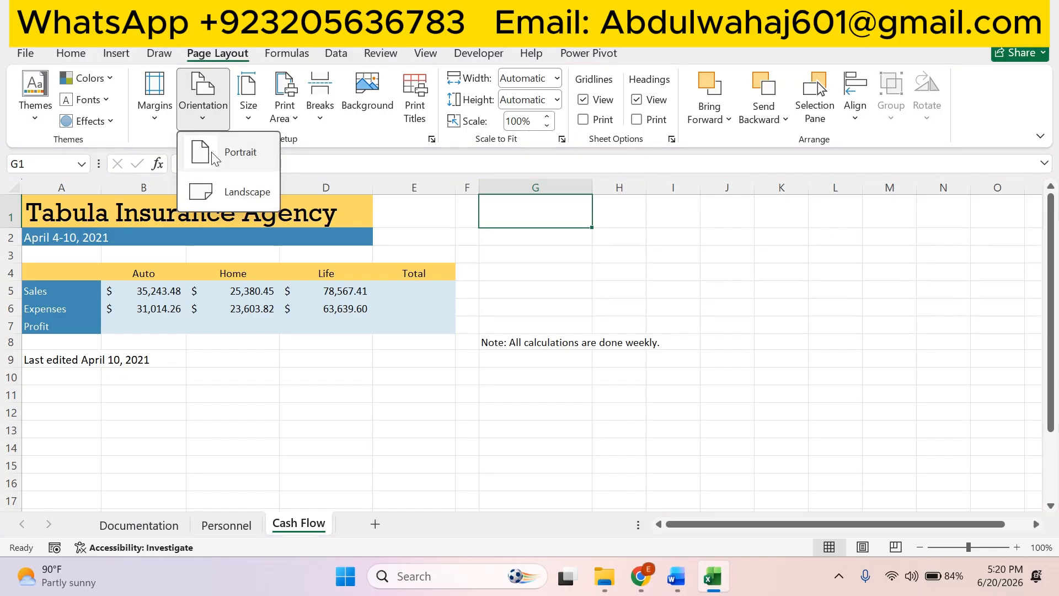
pyautogui.click(232, 196)
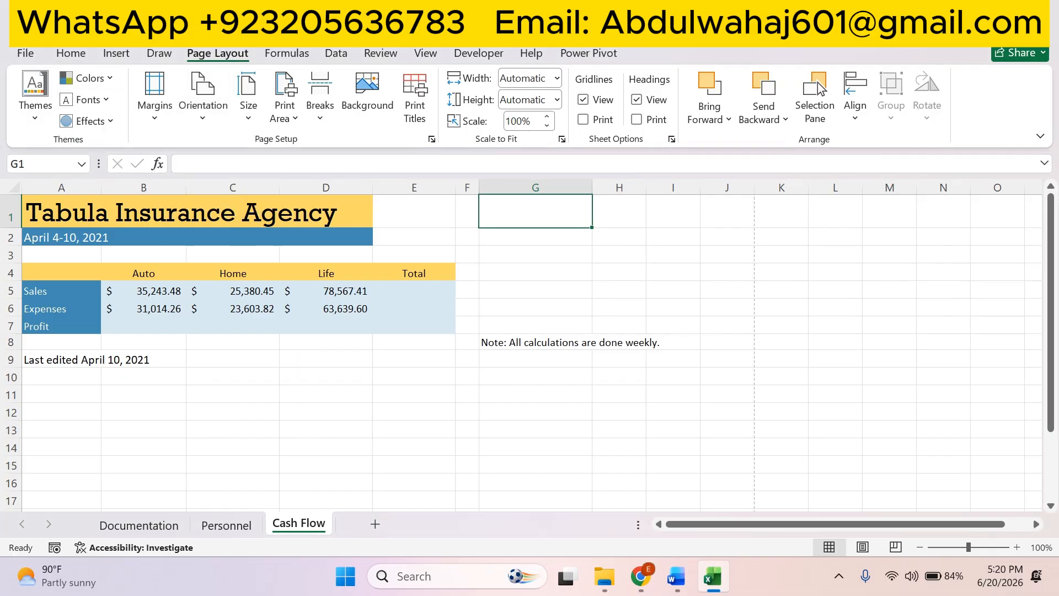
# Switch to Word, highlight the selected project step 12 in bright green, and return to the Cash Flow worksheet in Excel.
pyautogui.click(678, 581)
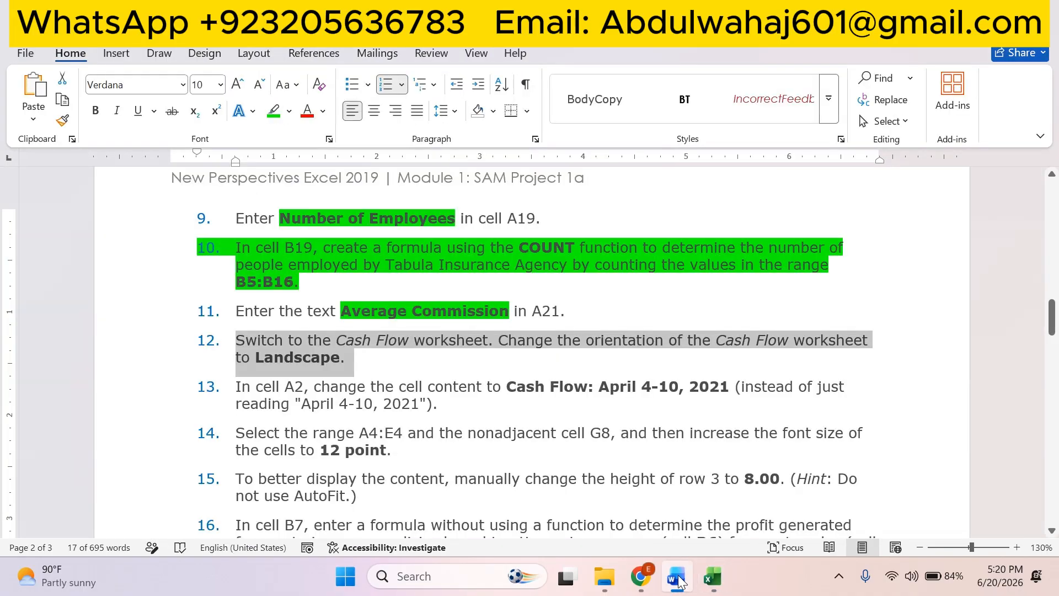
pyautogui.press('Right')
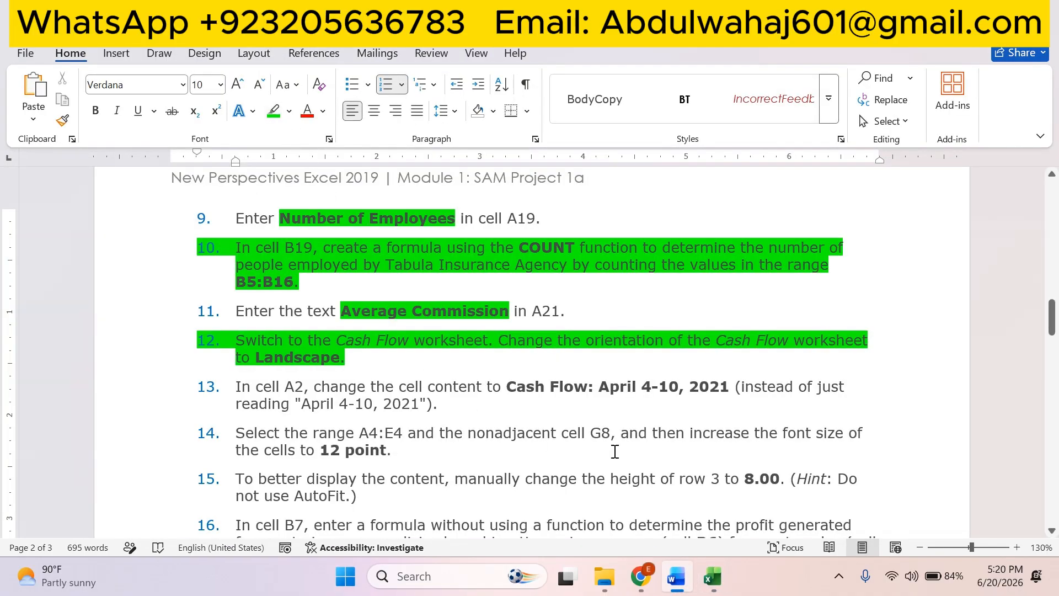
pyautogui.click(712, 576)
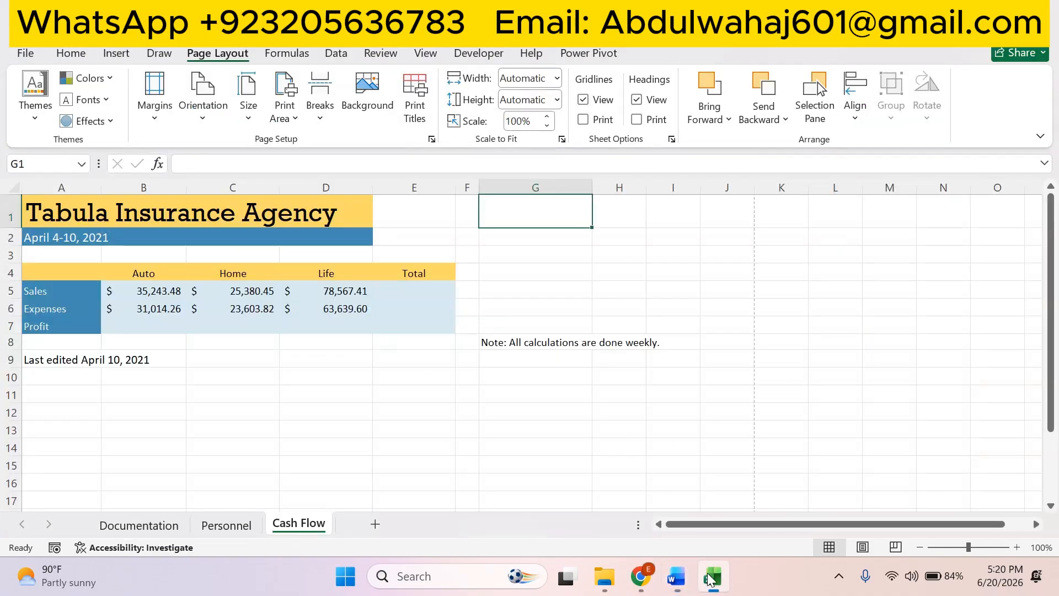
# Switch to Word and copy the text Cash Flow: April 4-10, 2021 from project step 13.
pyautogui.click(676, 586)
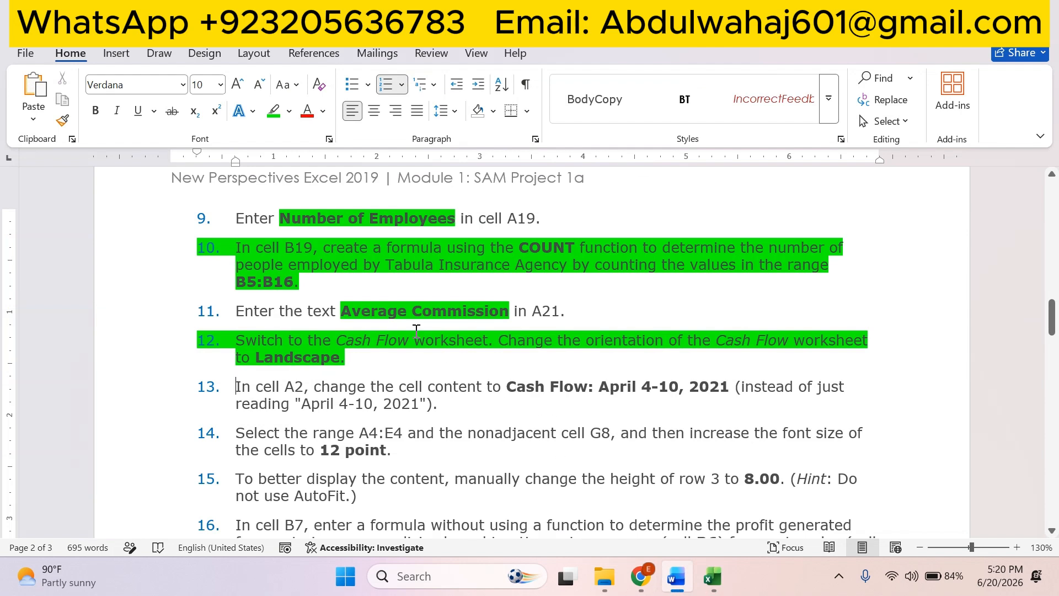
pyautogui.scroll(-3, 386, 326)
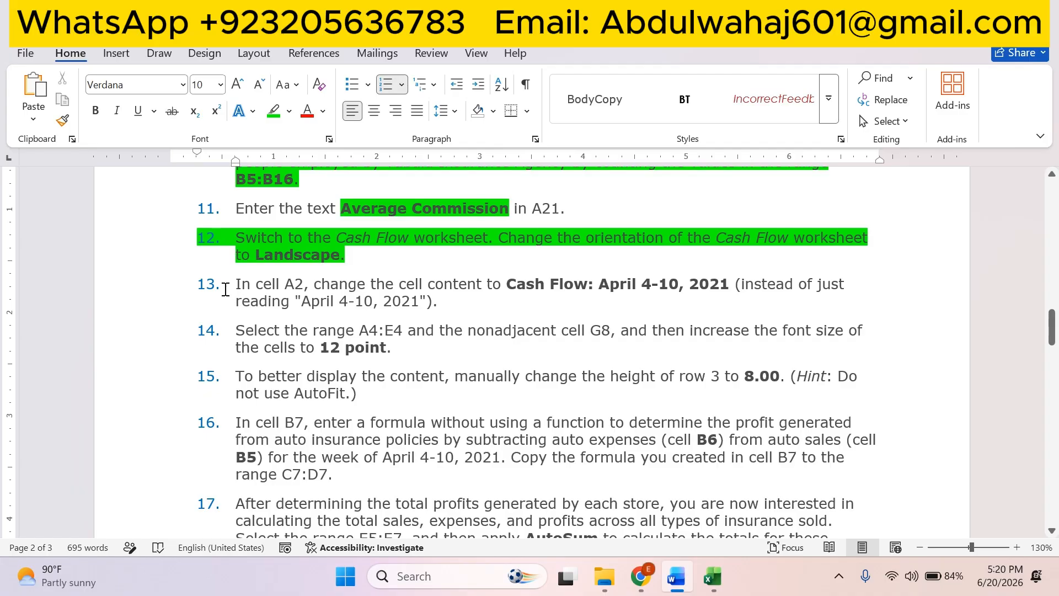
pyautogui.moveTo(226, 284); pyautogui.dragTo(727, 293)
pyautogui.tripleClick(727, 294)
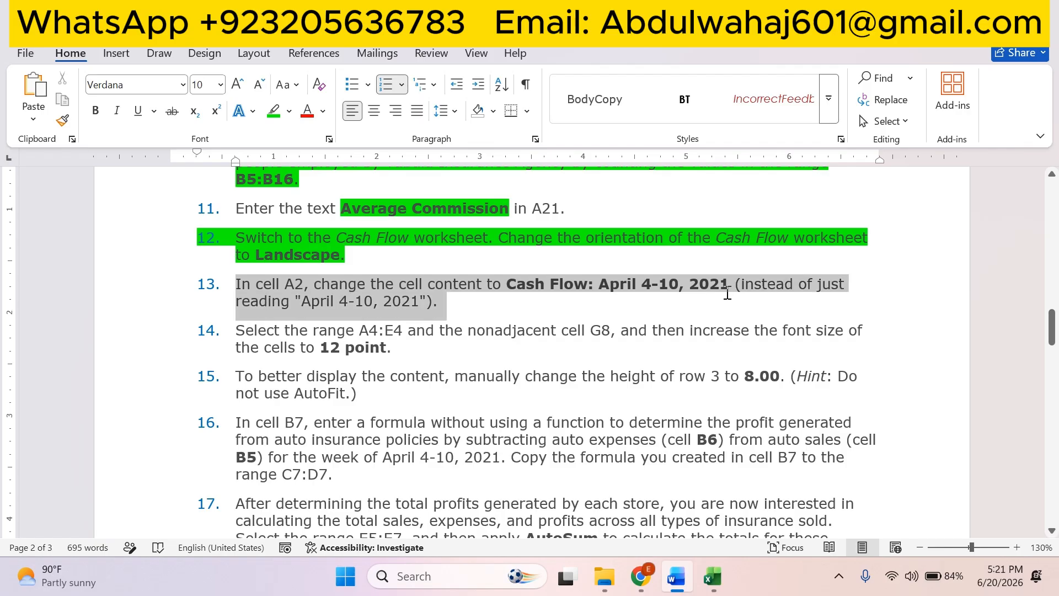
pyautogui.click(514, 285)
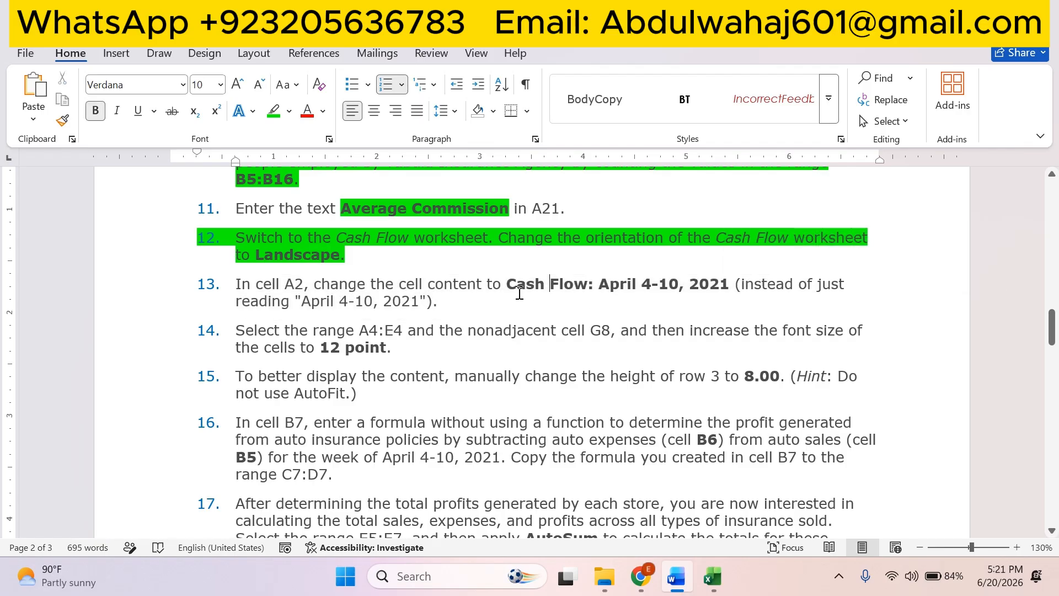
pyautogui.moveTo(512, 285); pyautogui.dragTo(729, 283)
pyautogui.hotkey('ctrl', 'c')
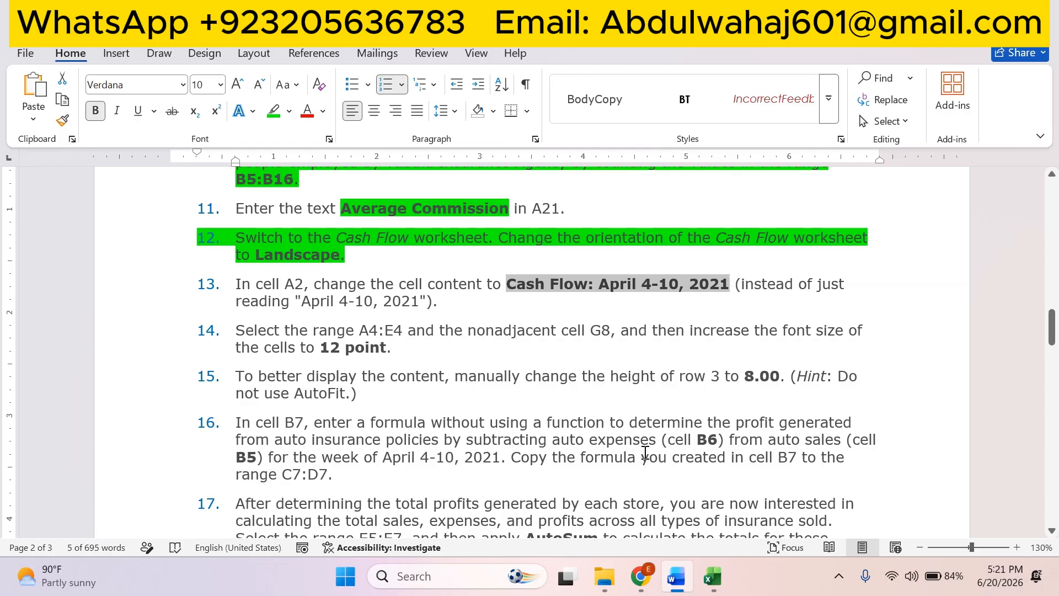
# Switch to Excel and replace the content of cell A2 on the Cash Flow worksheet with the copied text Cash Flow: April 4-10, 2021.
pyautogui.click(712, 576)
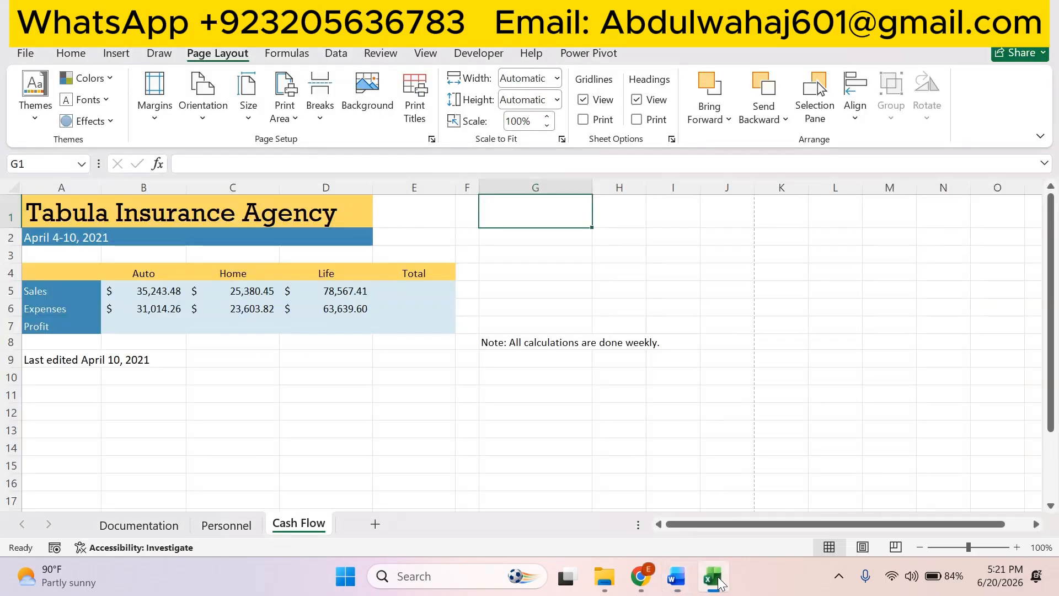
pyautogui.click(74, 240)
pyautogui.moveTo(280, 172); pyautogui.dragTo(153, 151)
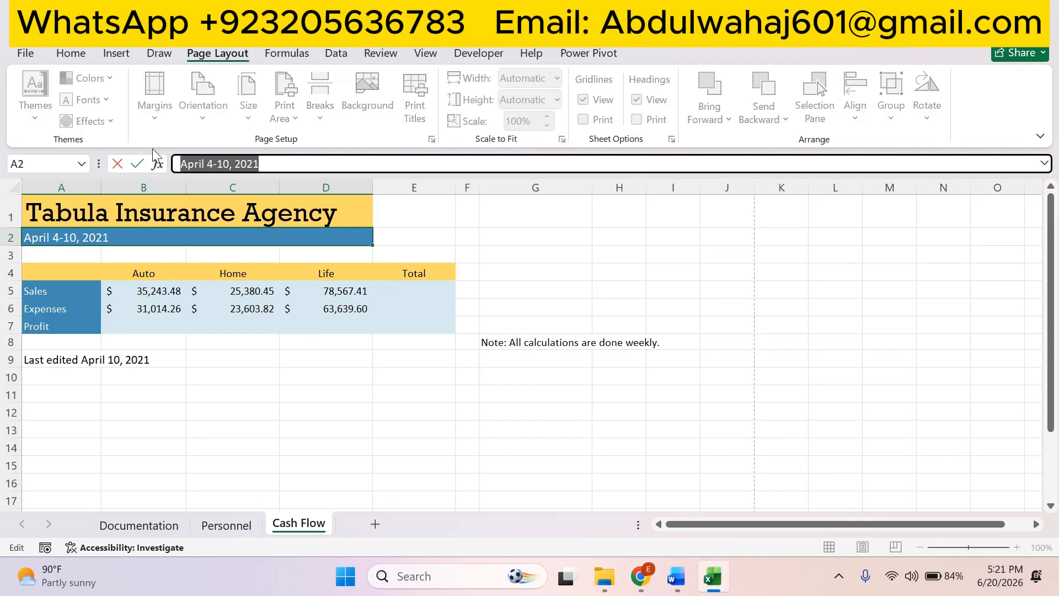
pyautogui.hotkey('ctrl', 'v')
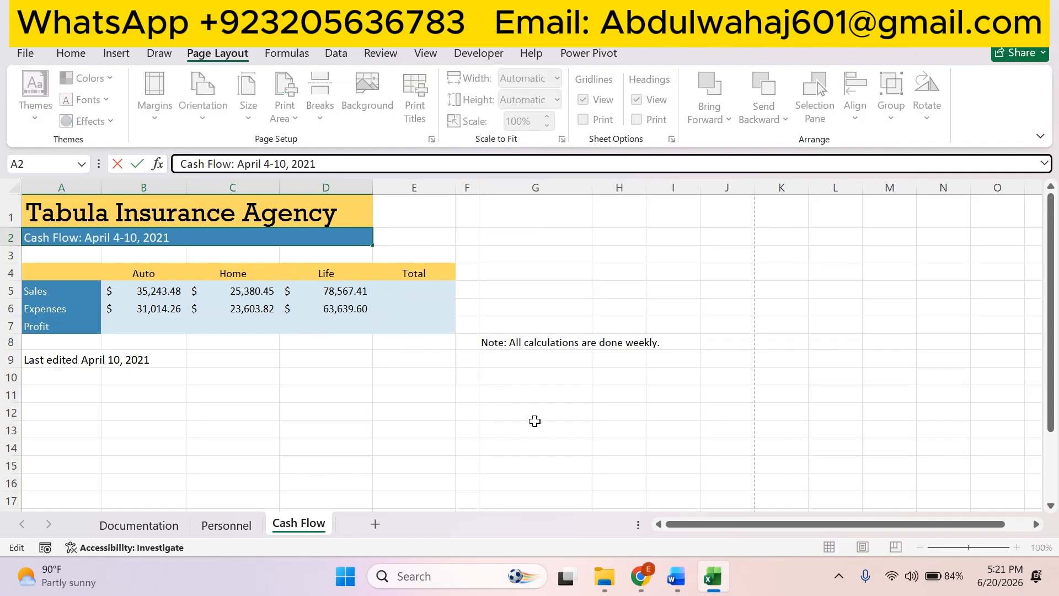
pyautogui.press('Return')
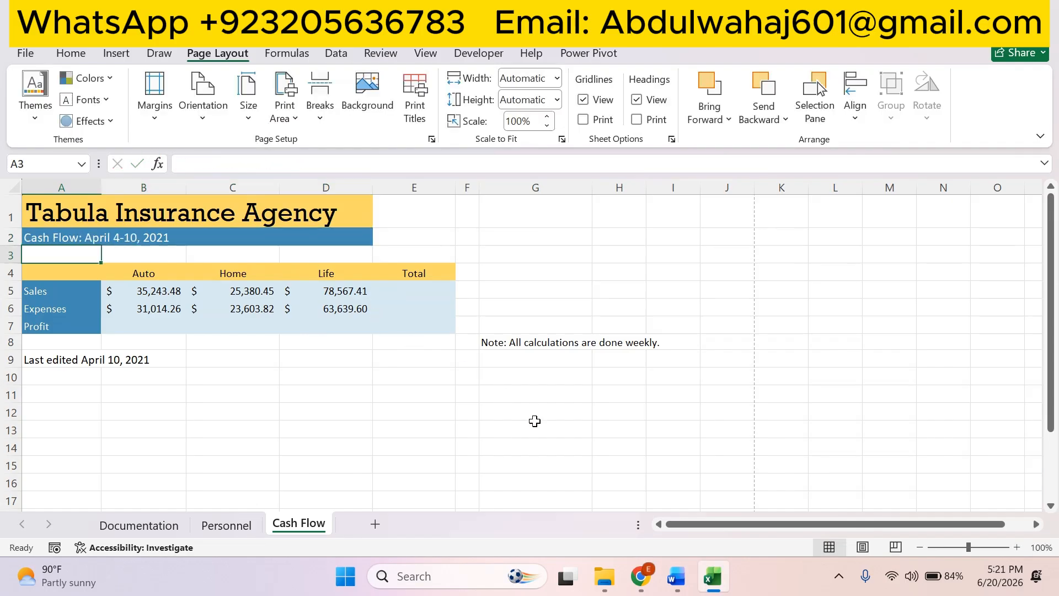
# Switch to Word and highlight the selected text Cash Flow: April 4-10, 2021 in project step 13 in bright green.
pyautogui.click(674, 576)
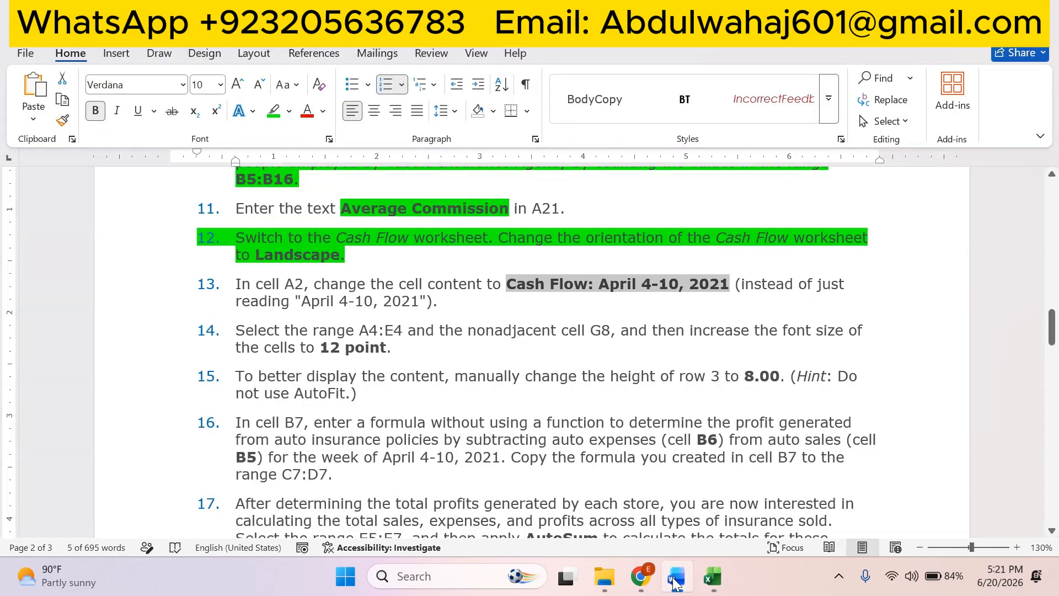
pyautogui.click(274, 111)
pyautogui.click(287, 331)
# Follow project step 14 in Word: set the font size of range A4:E4 and nonadjacent cell G8 on Excel's Cash Flow worksheet to 12 point.
pyautogui.moveTo(232, 324); pyautogui.dragTo(583, 338)
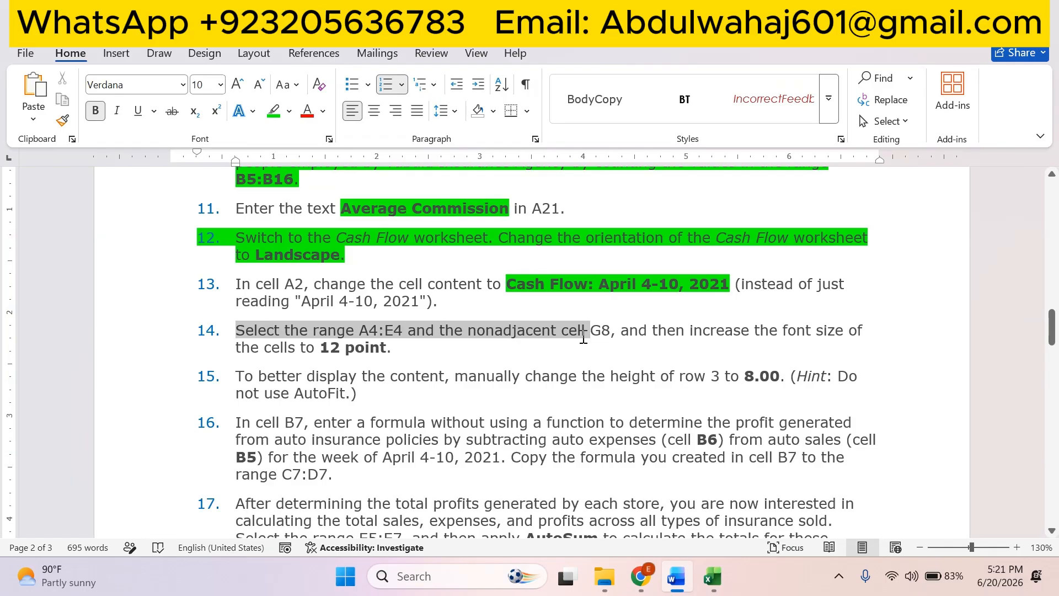
pyautogui.click(290, 346)
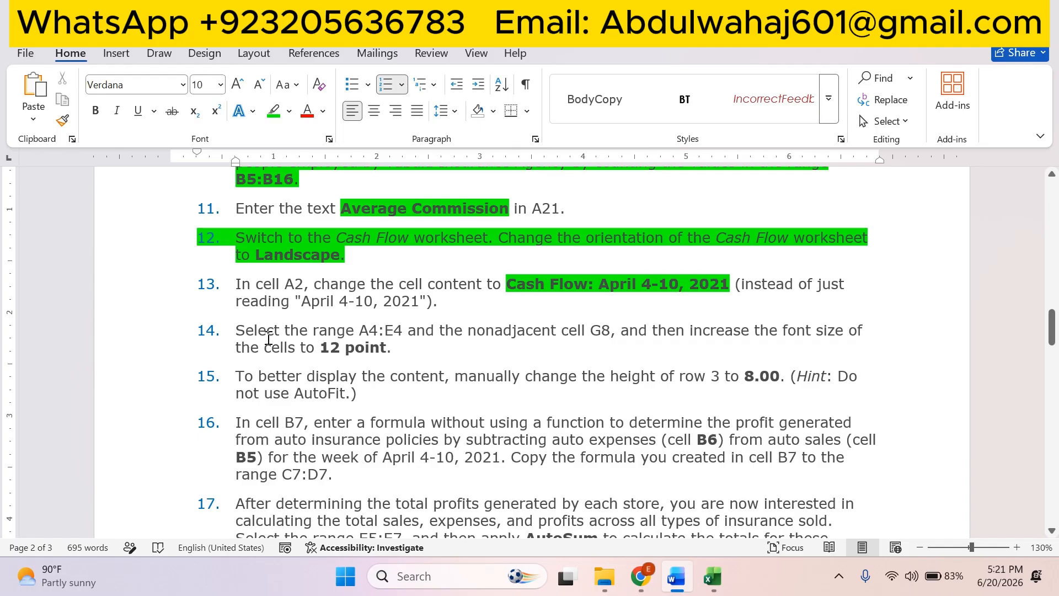
pyautogui.moveTo(237, 331); pyautogui.dragTo(359, 331)
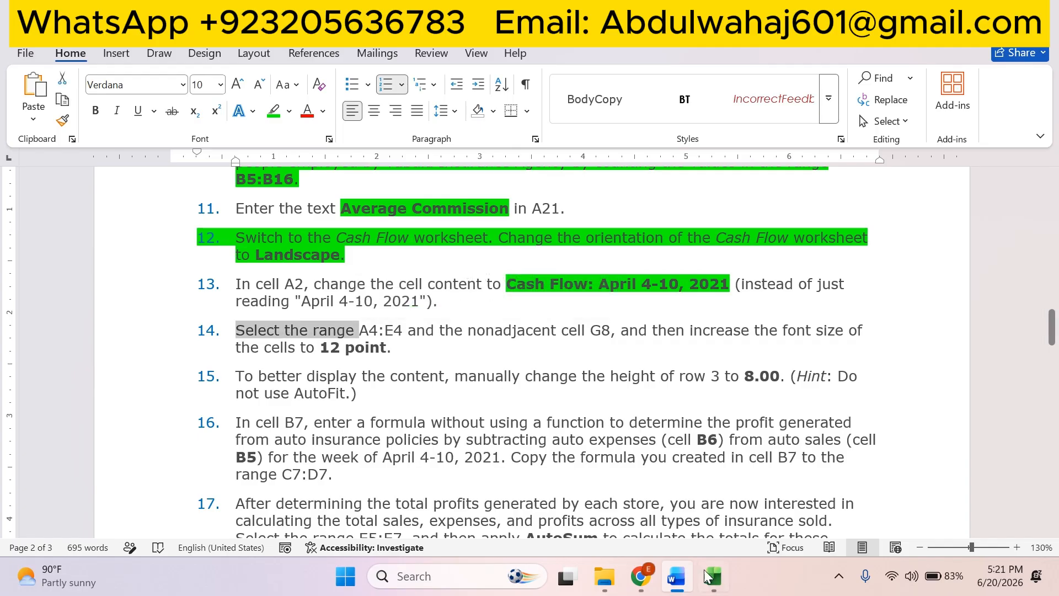
pyautogui.hotkey('alt', 'Tab')
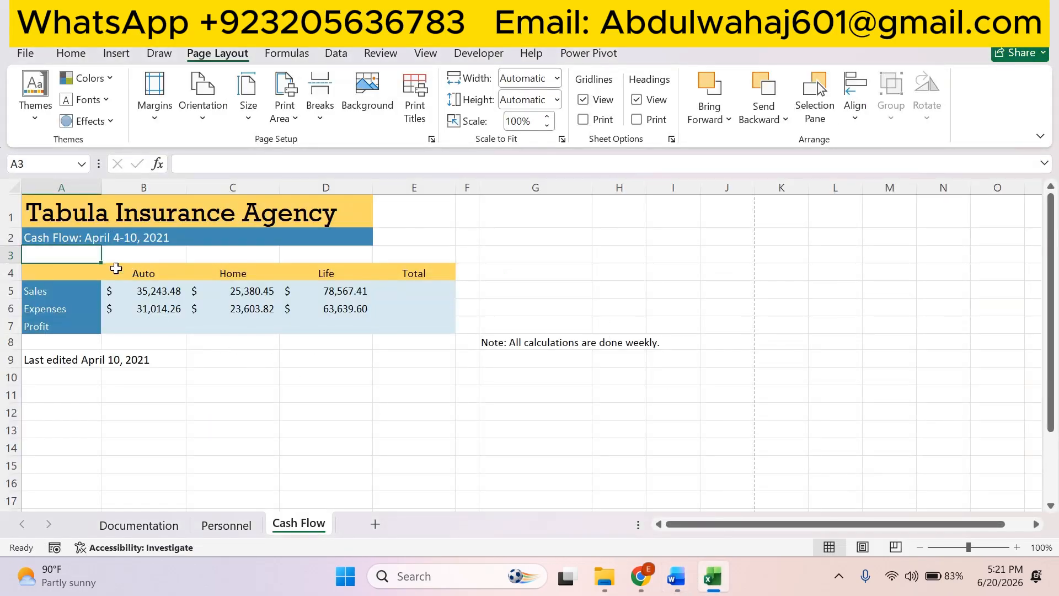
pyautogui.moveTo(81, 273); pyautogui.dragTo(398, 272)
pyautogui.click(677, 577)
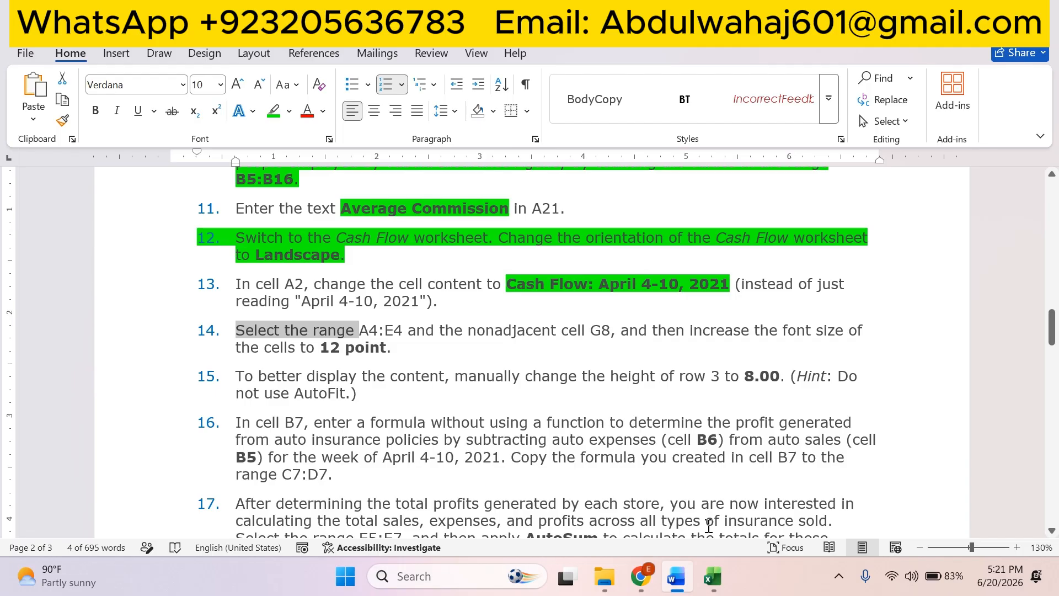
pyautogui.click(712, 576)
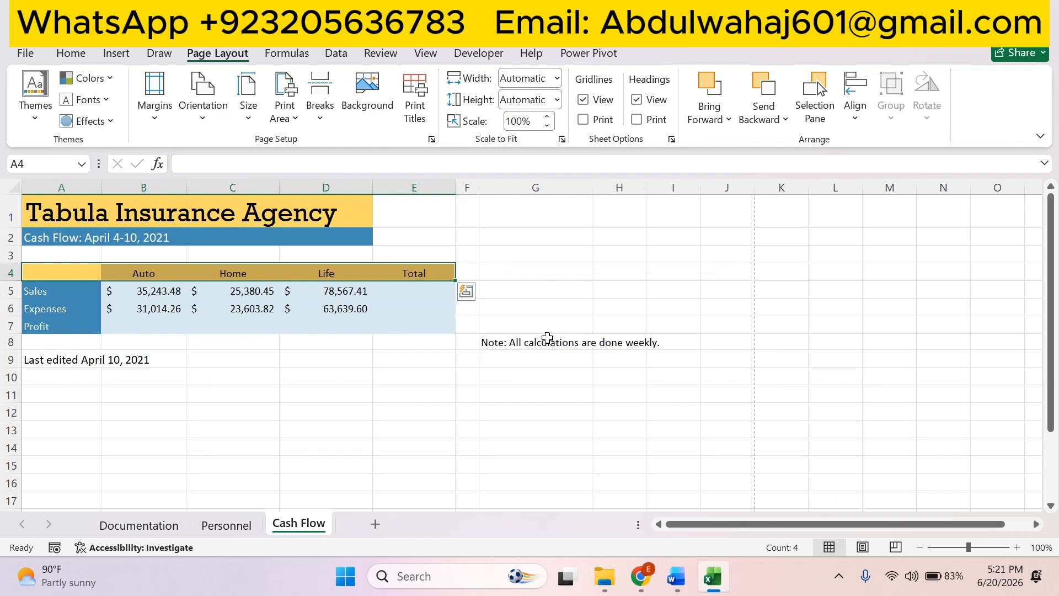
pyautogui.click(677, 579)
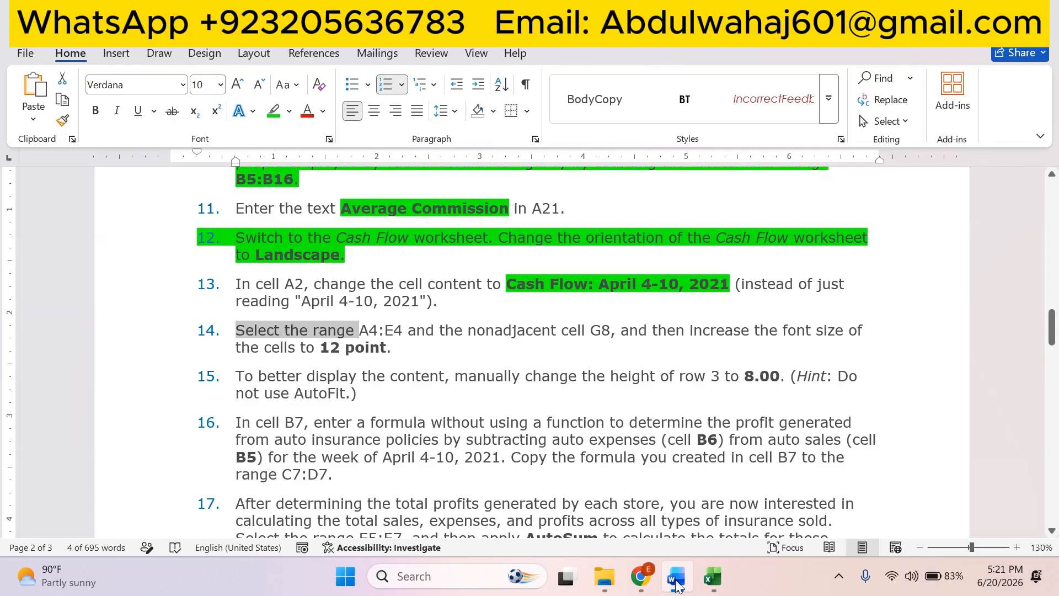
pyautogui.click(677, 579)
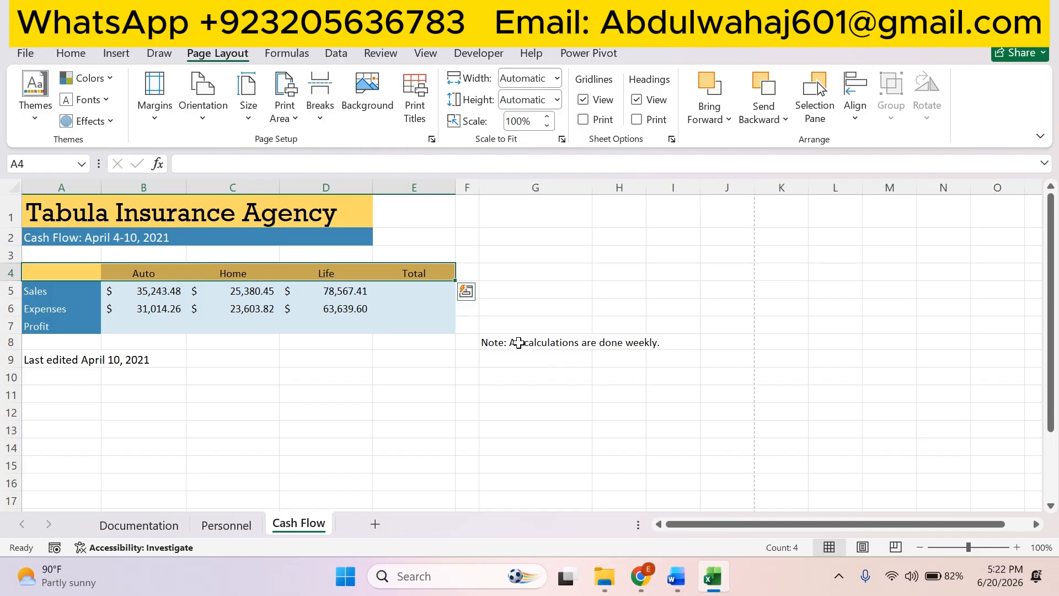
pyautogui.click(519, 343)
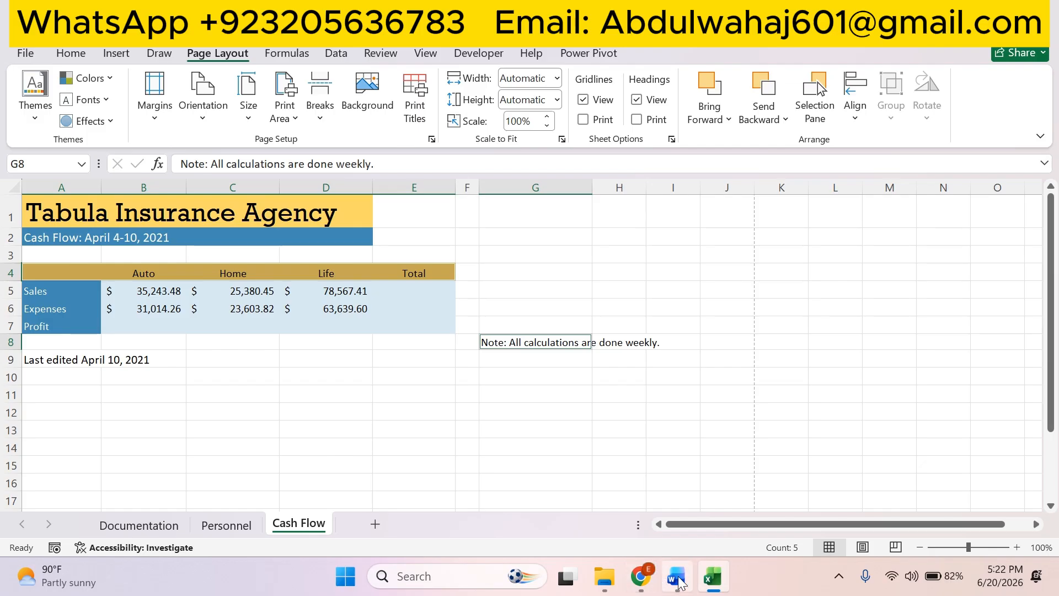
pyautogui.click(679, 582)
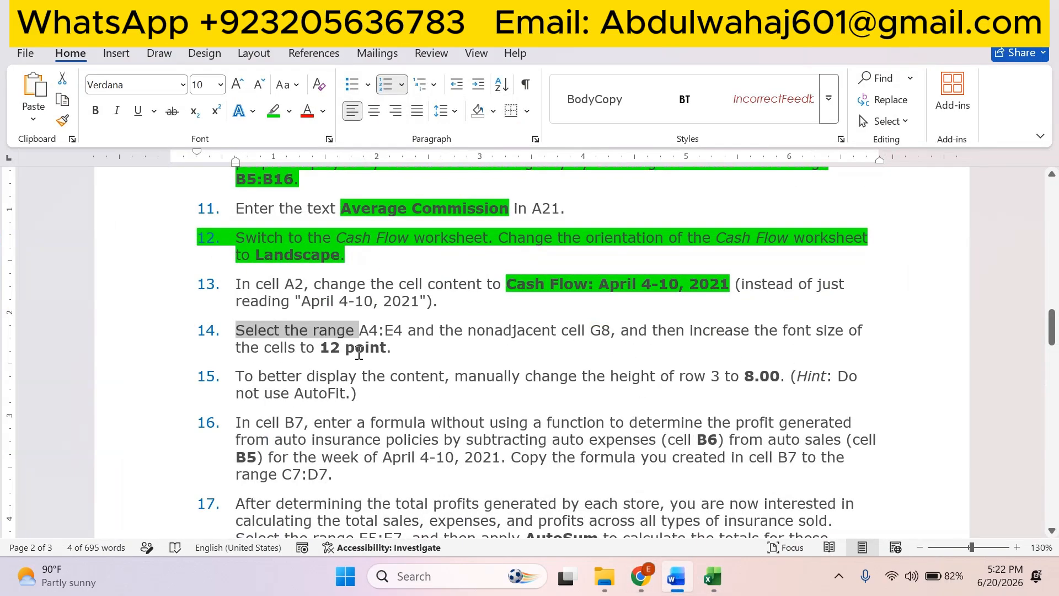
pyautogui.click(712, 577)
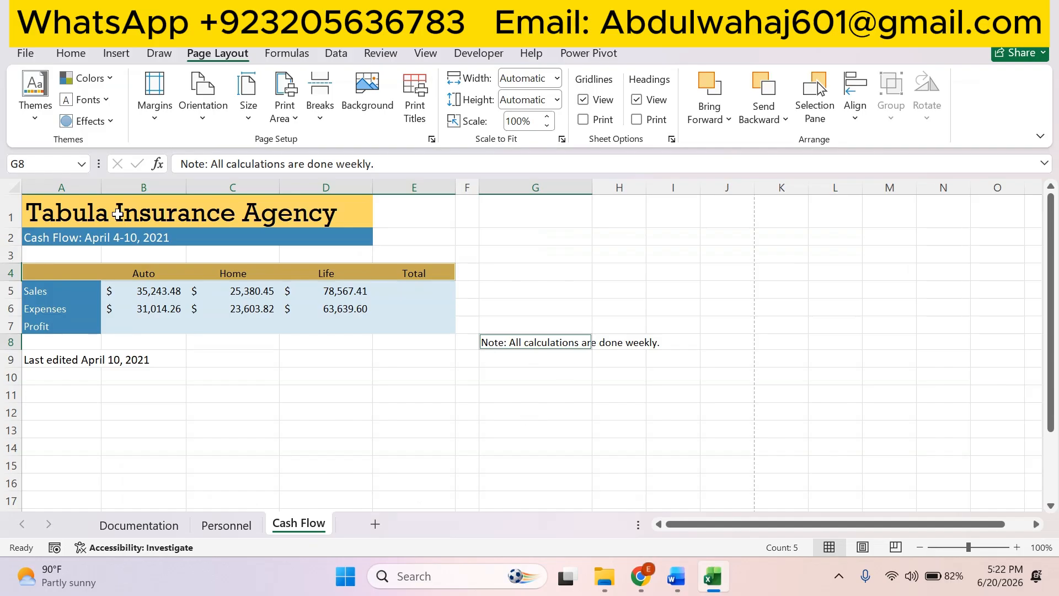
pyautogui.click(71, 53)
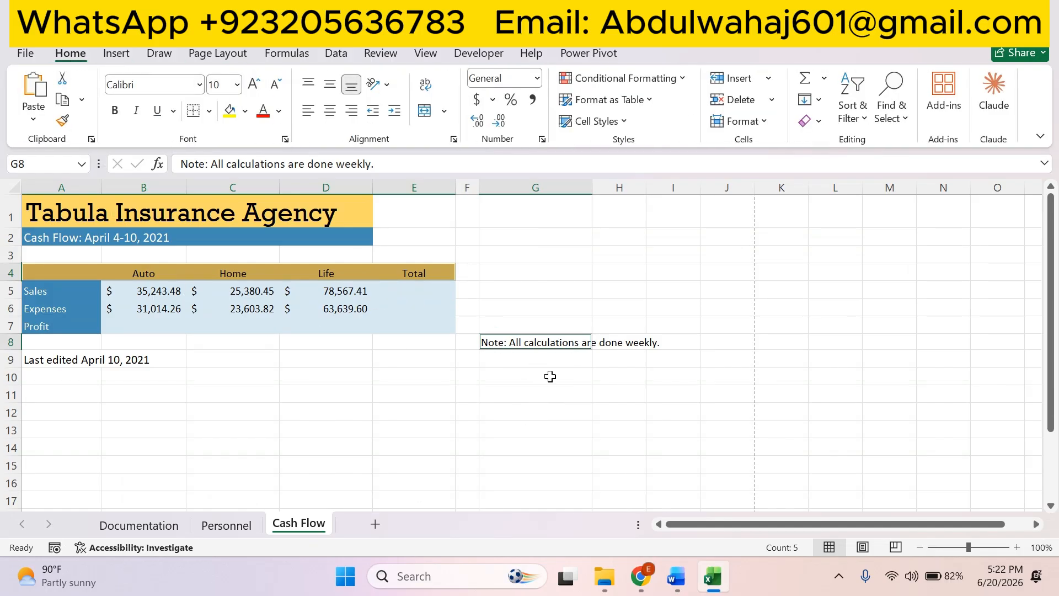
pyautogui.click(259, 85)
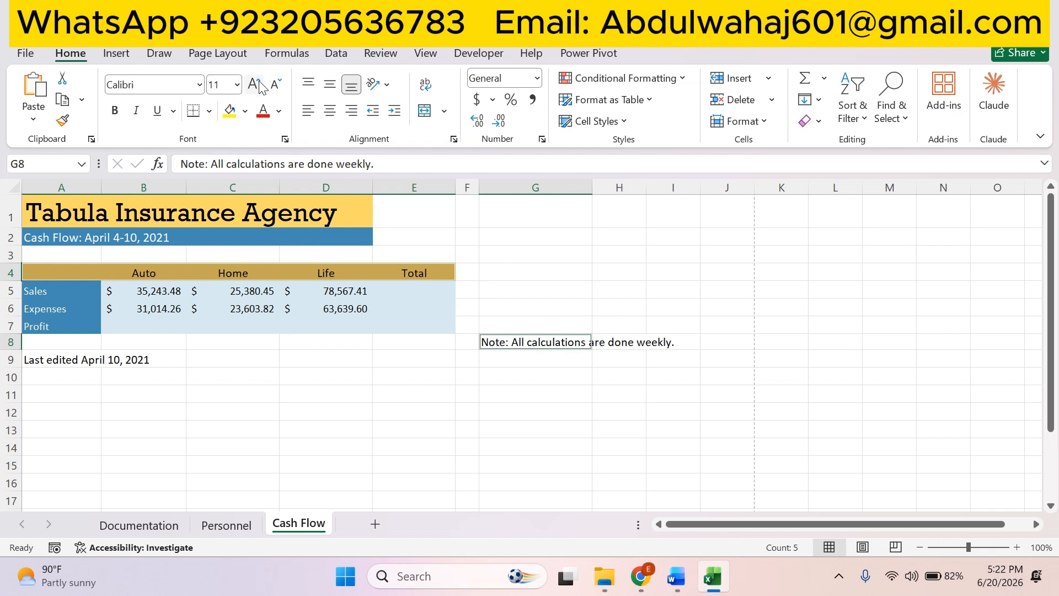
pyautogui.click(259, 85)
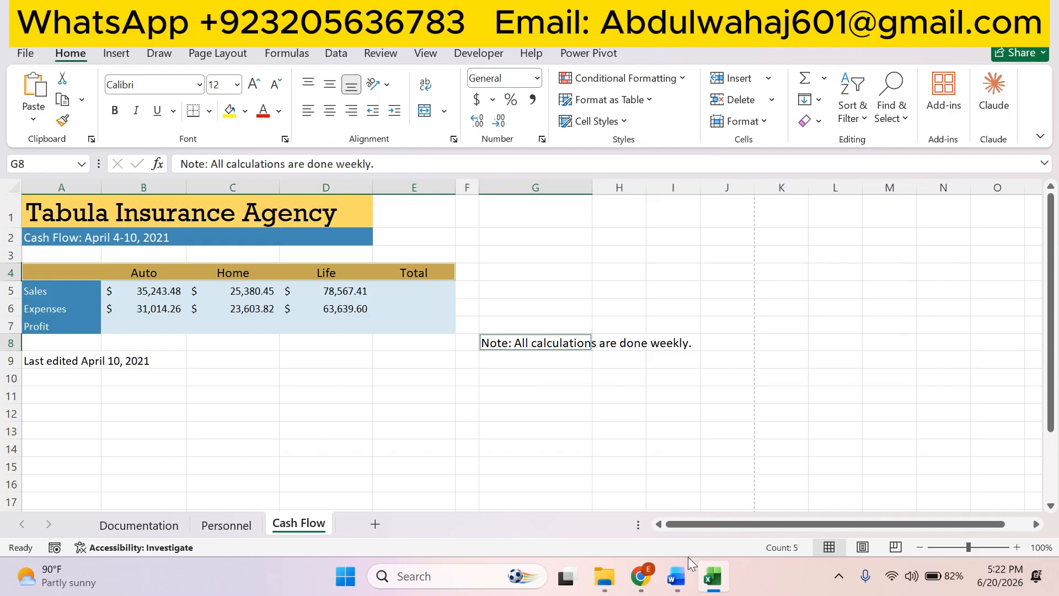
# Switch to Word and highlight the full text of project steps 13 and 14 in bright green.
pyautogui.click(676, 577)
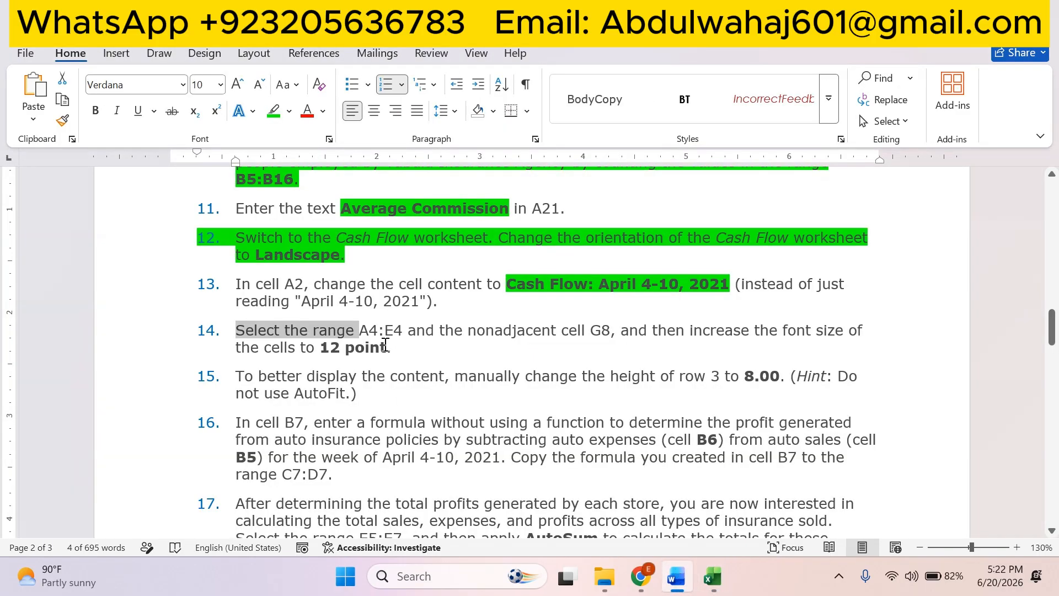
pyautogui.moveTo(385, 344); pyautogui.dragTo(237, 281)
pyautogui.click(316, 247)
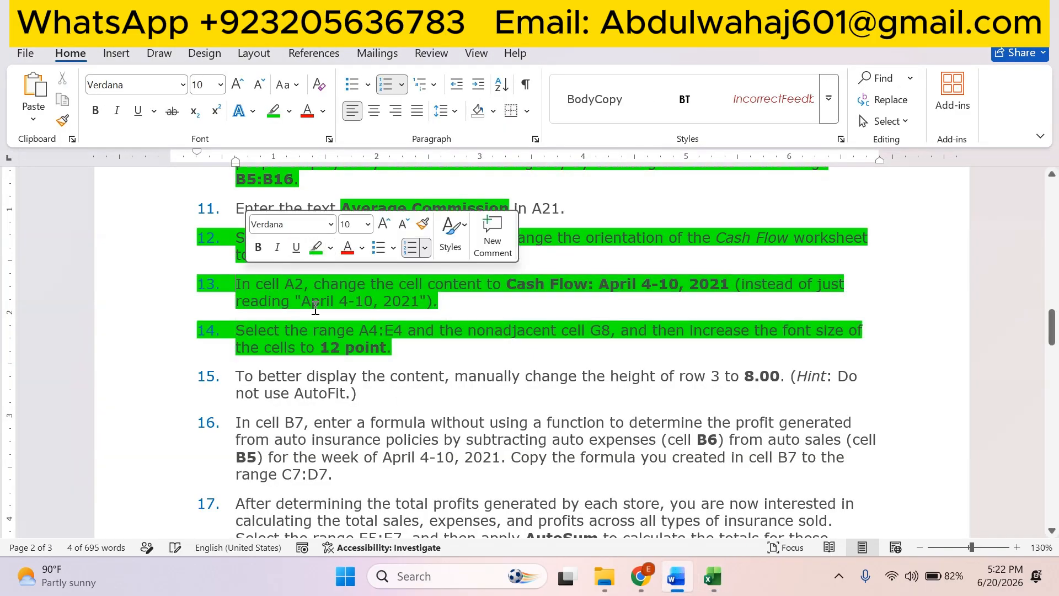
# Select project step 15 in Word, switch to Excel, and set the height of row 3 on the Cash Flow worksheet to 8.
pyautogui.scroll(-3, 311, 309)
pyautogui.click(235, 273)
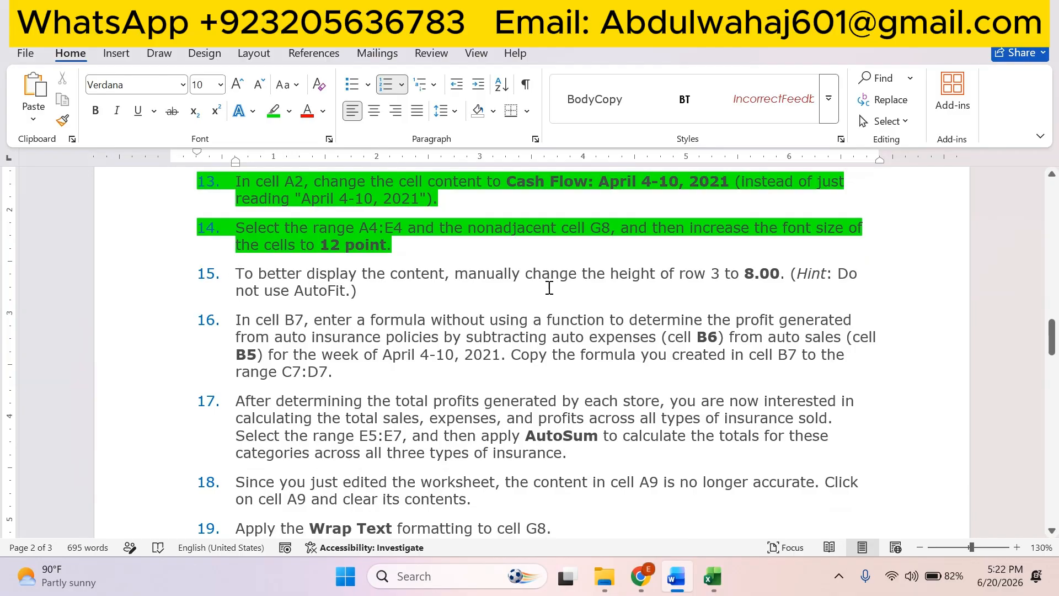
pyautogui.tripleClick(639, 271)
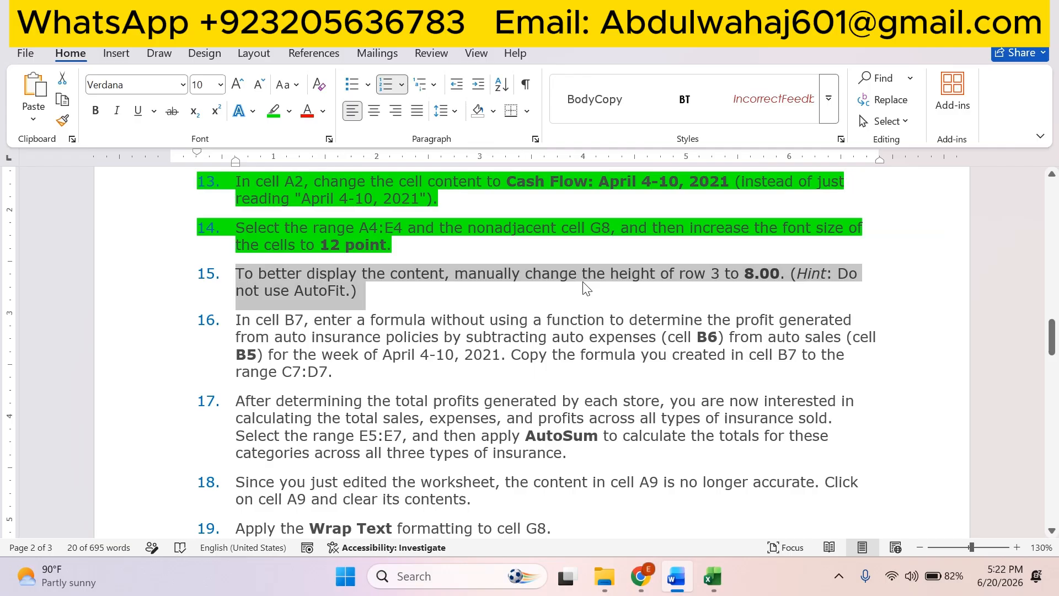
pyautogui.click(712, 576)
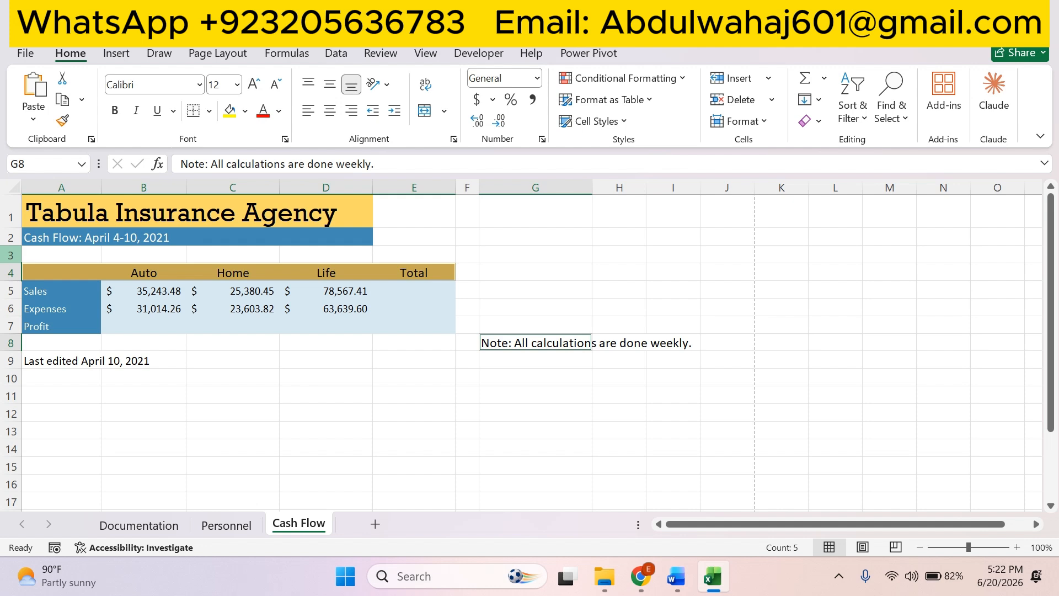
pyautogui.click(10, 255)
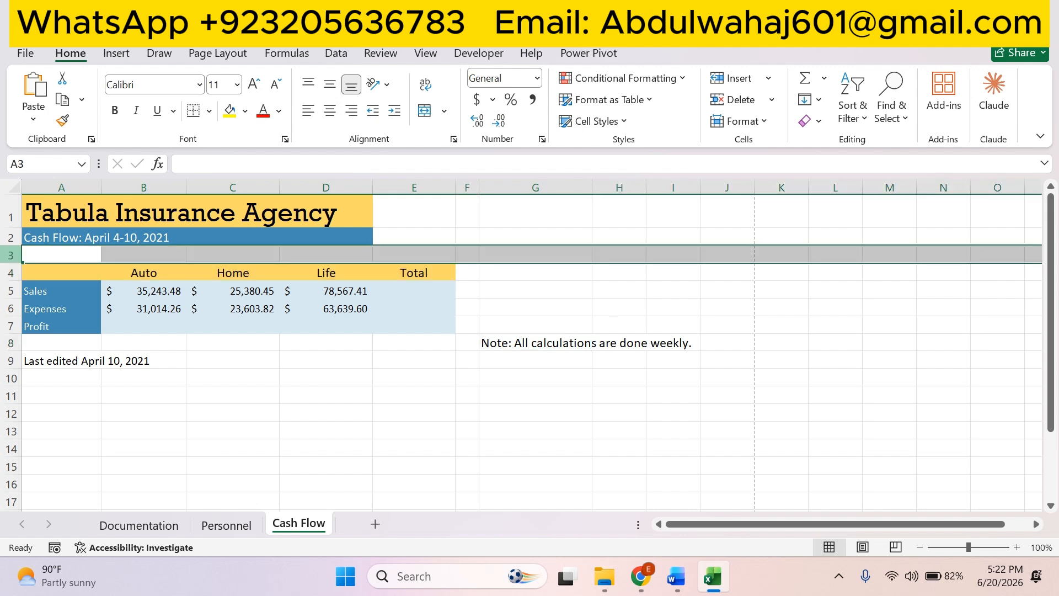
pyautogui.rightClick(11, 255)
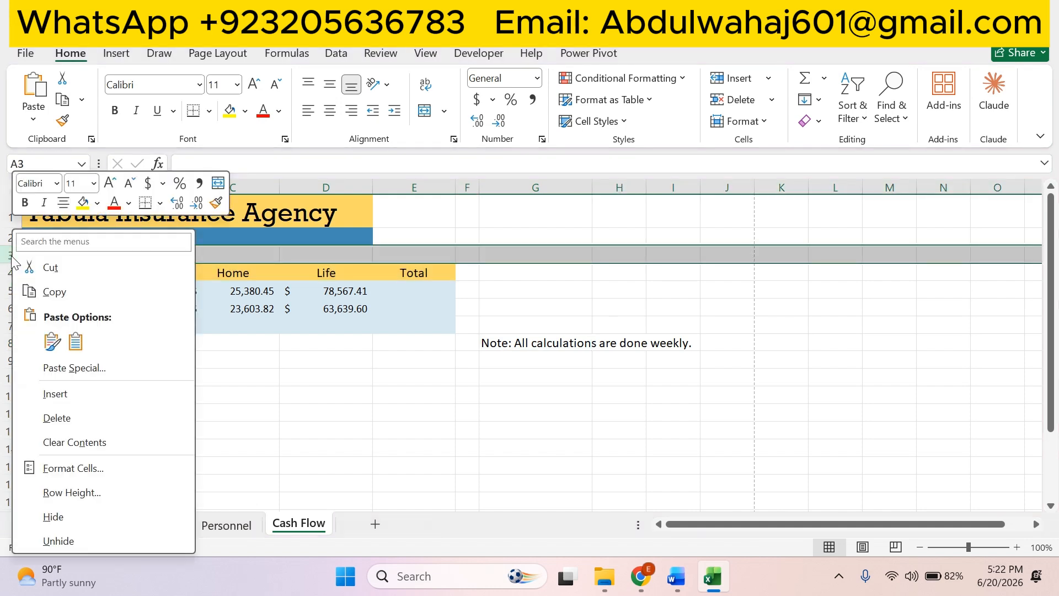
pyautogui.click(71, 492)
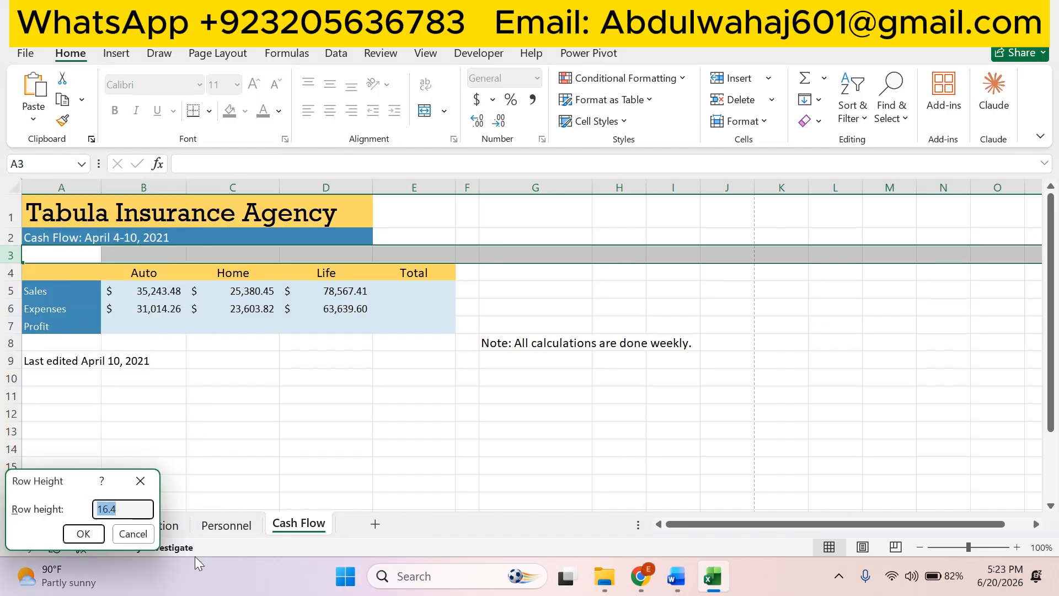
pyautogui.write('8')
pyautogui.click(91, 535)
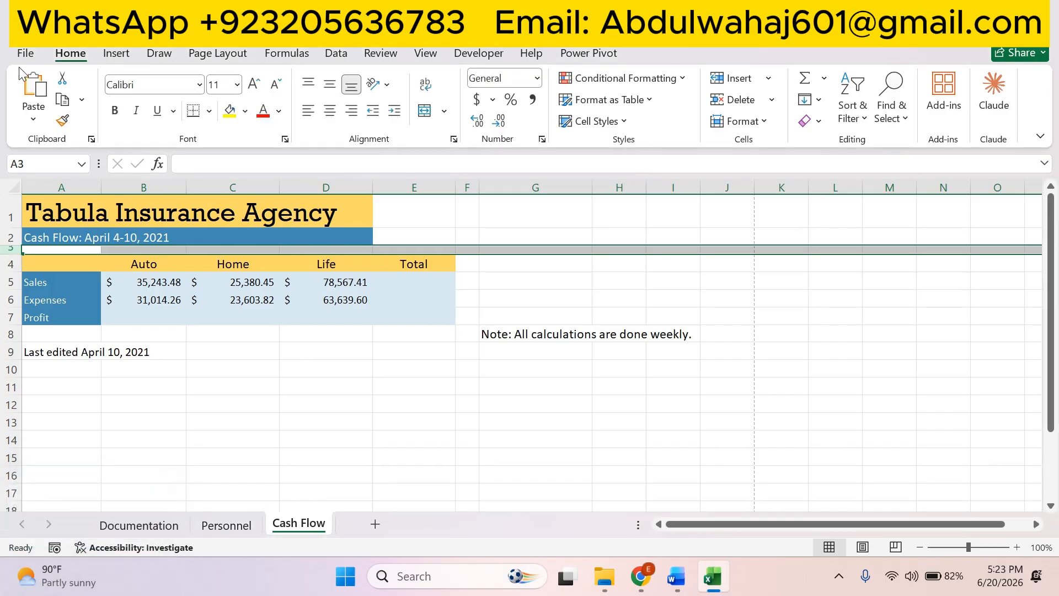
# Switch to Word and highlight the selected project step 15 in bright green.
pyautogui.hotkey('alt', 'Tab')
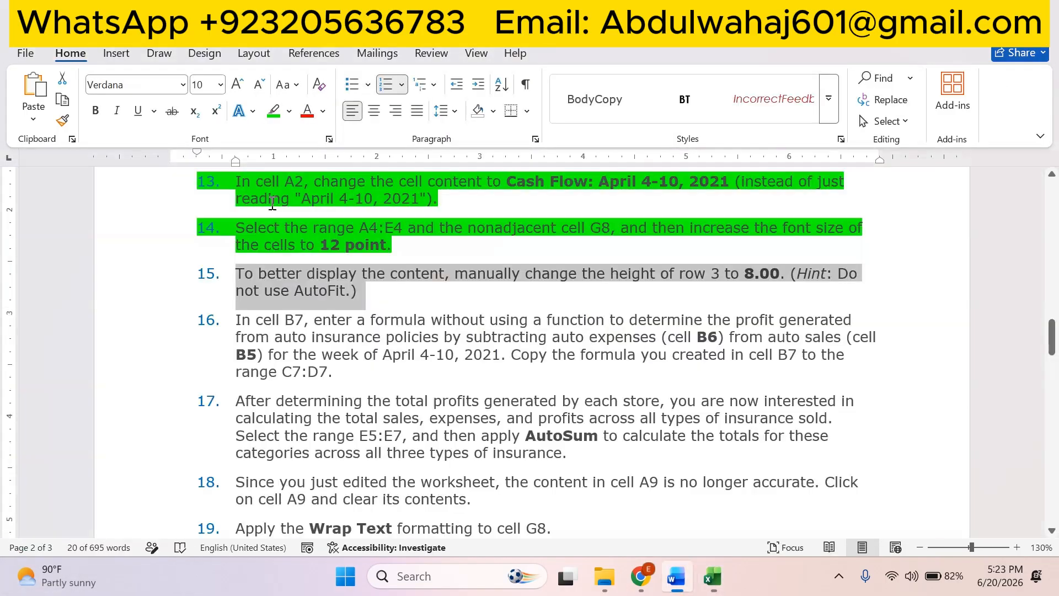
pyautogui.click(273, 112)
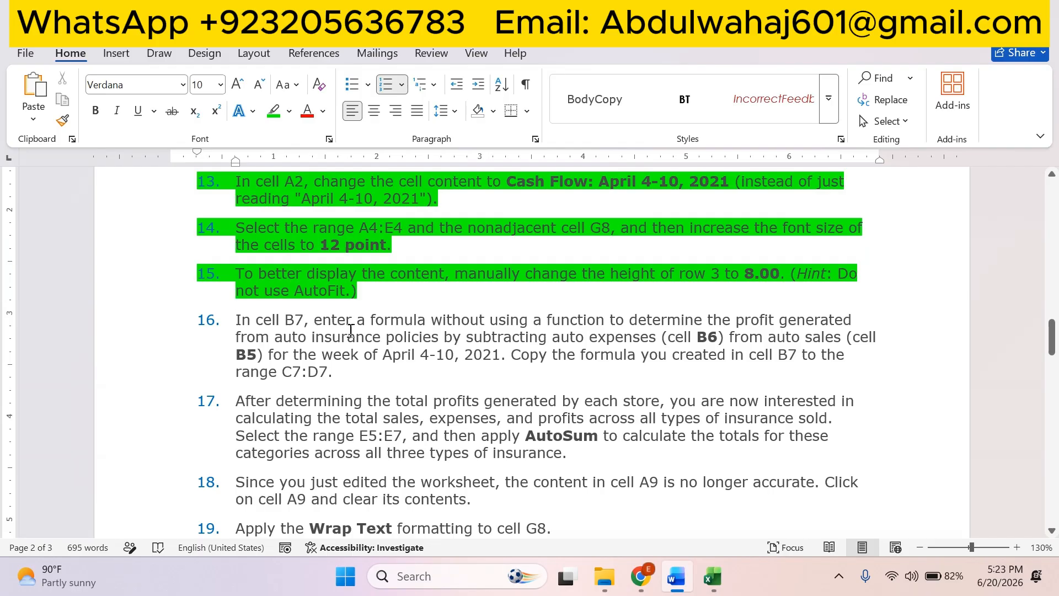
# Select the instruction text of step 16 in Word, switch to Excel, and enter the profit formula =B5-B6 in cell B7.
pyautogui.moveTo(313, 320); pyautogui.dragTo(290, 371)
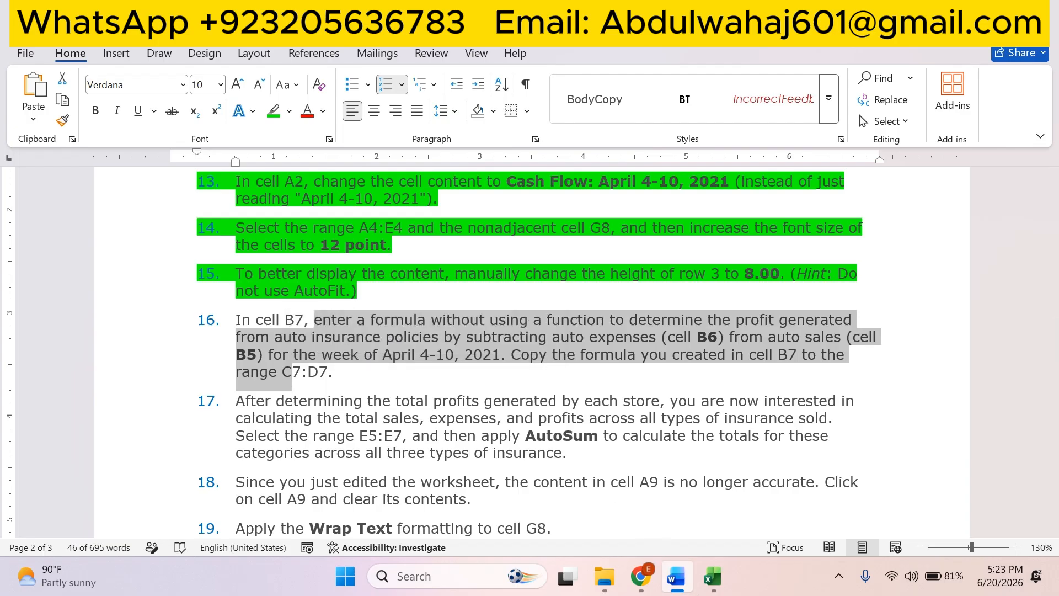
pyautogui.click(712, 576)
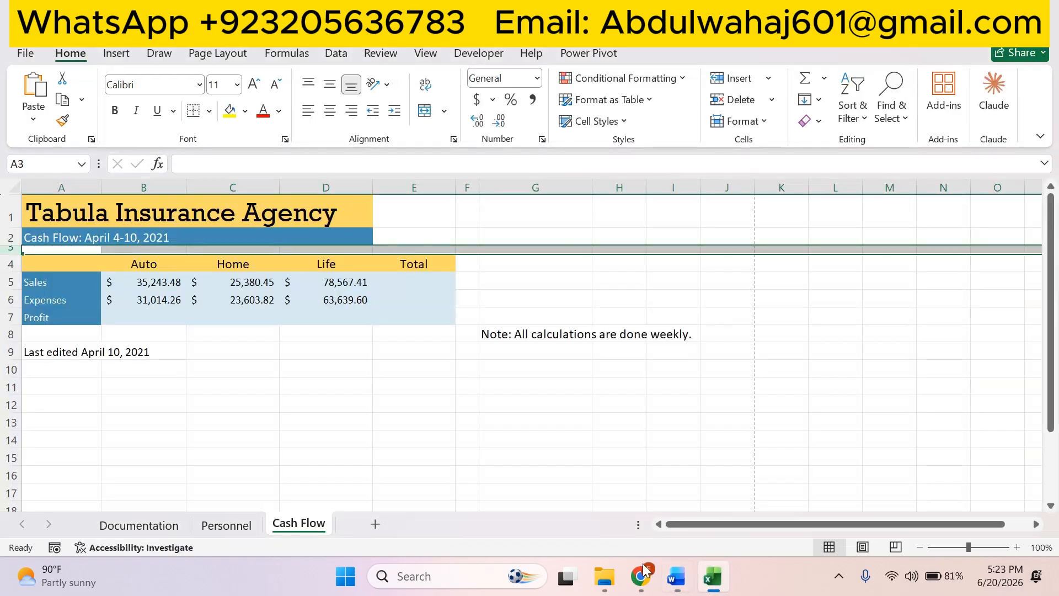
pyautogui.click(143, 321)
pyautogui.write('=')
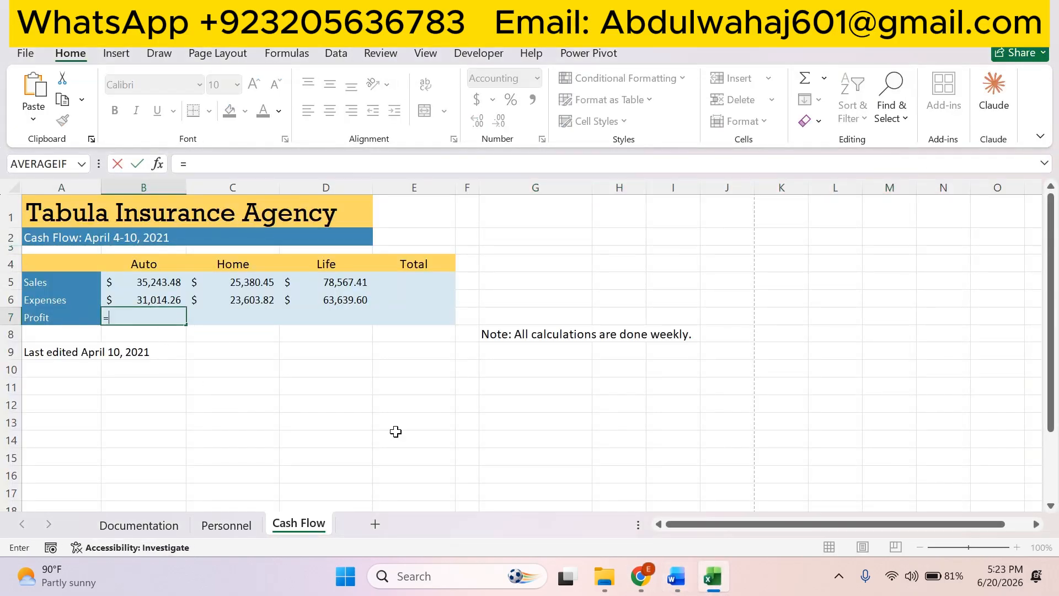
pyautogui.click(676, 576)
pyautogui.click(678, 576)
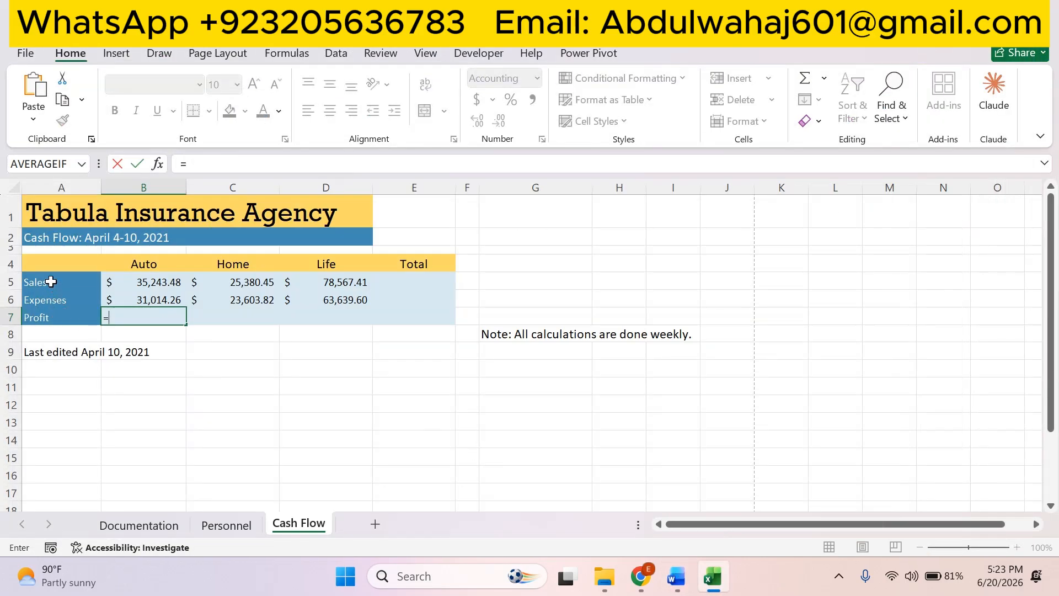
pyautogui.click(152, 282)
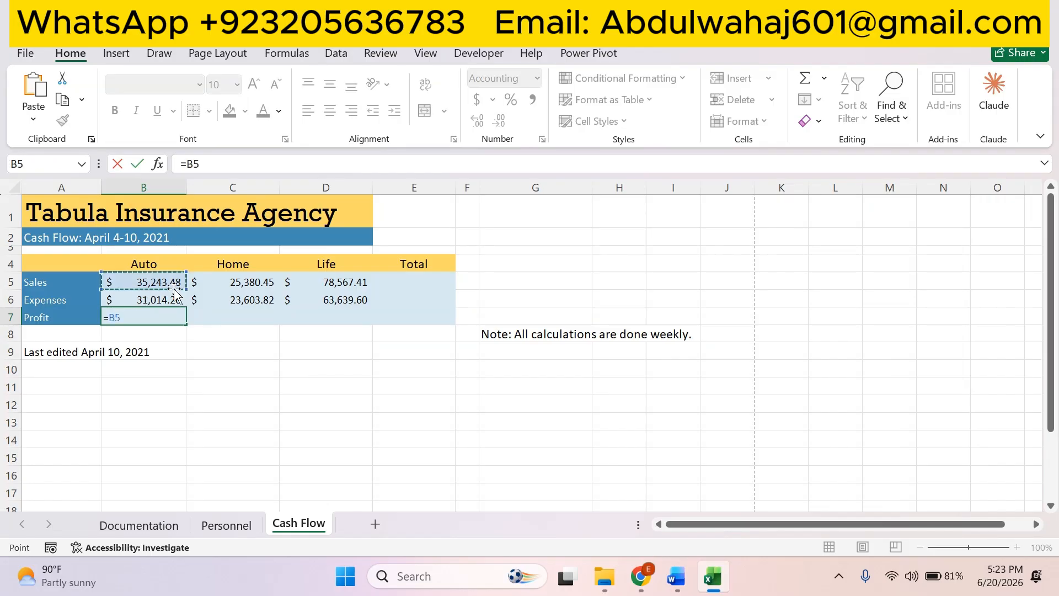
pyautogui.write('-')
pyautogui.click(150, 299)
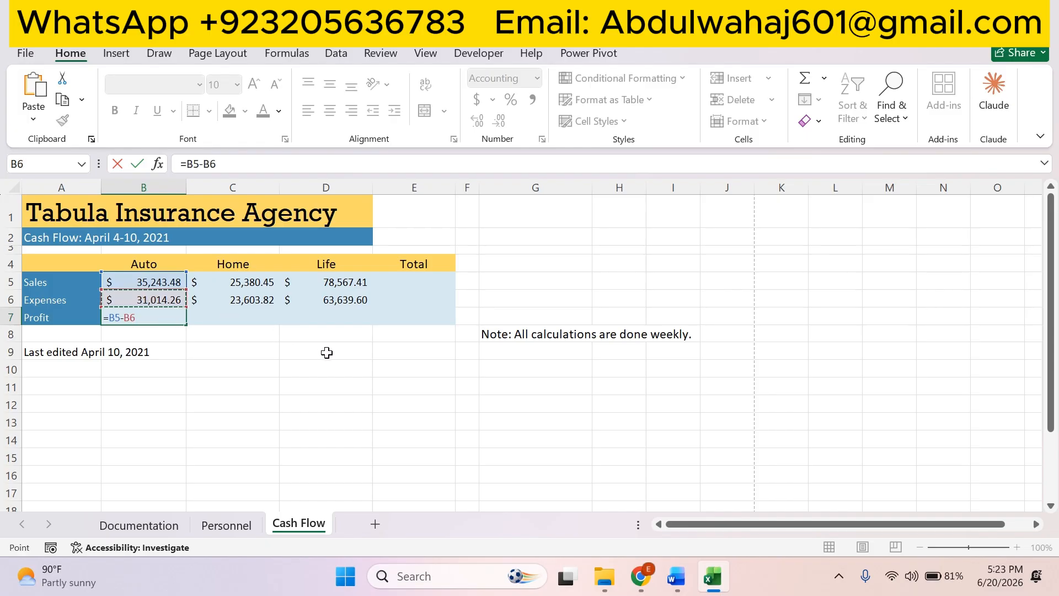
pyautogui.press('Return')
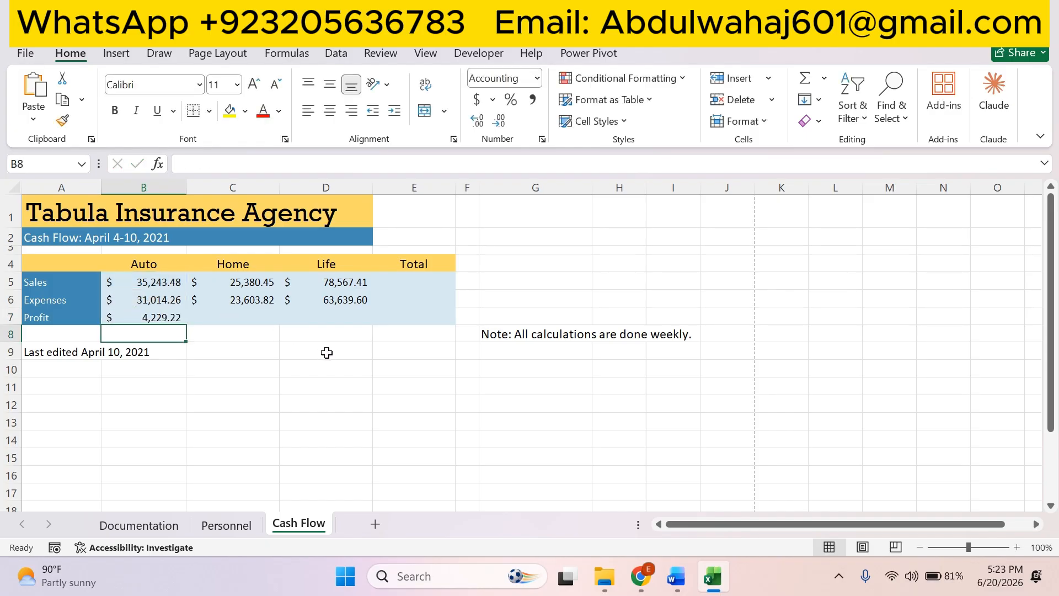
# Switch to Word, highlight the selected step 16 text in bright green, and select its sentence about copying the formula.
pyautogui.click(674, 575)
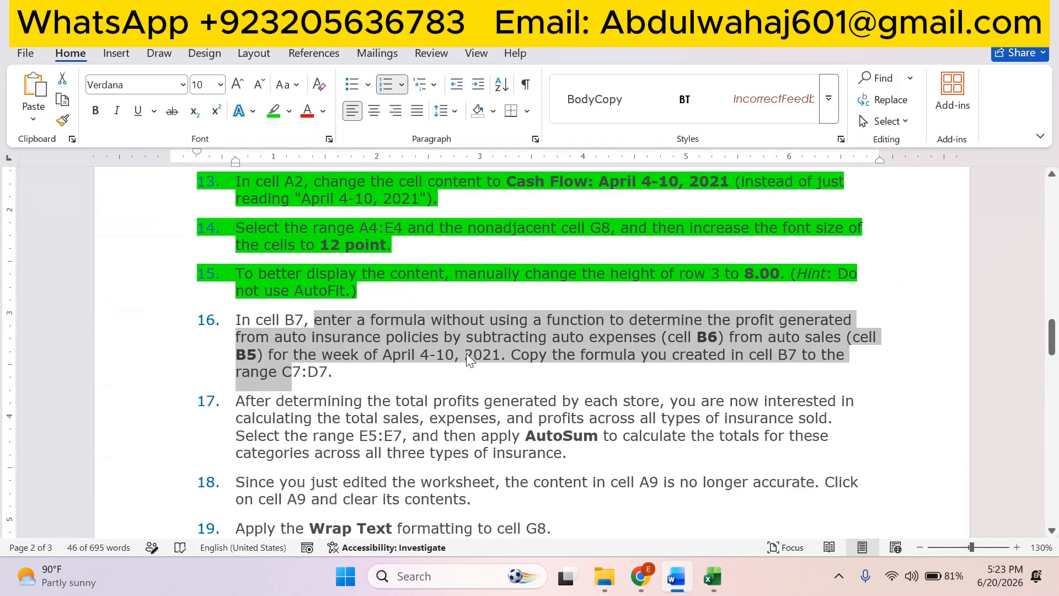
pyautogui.click(273, 111)
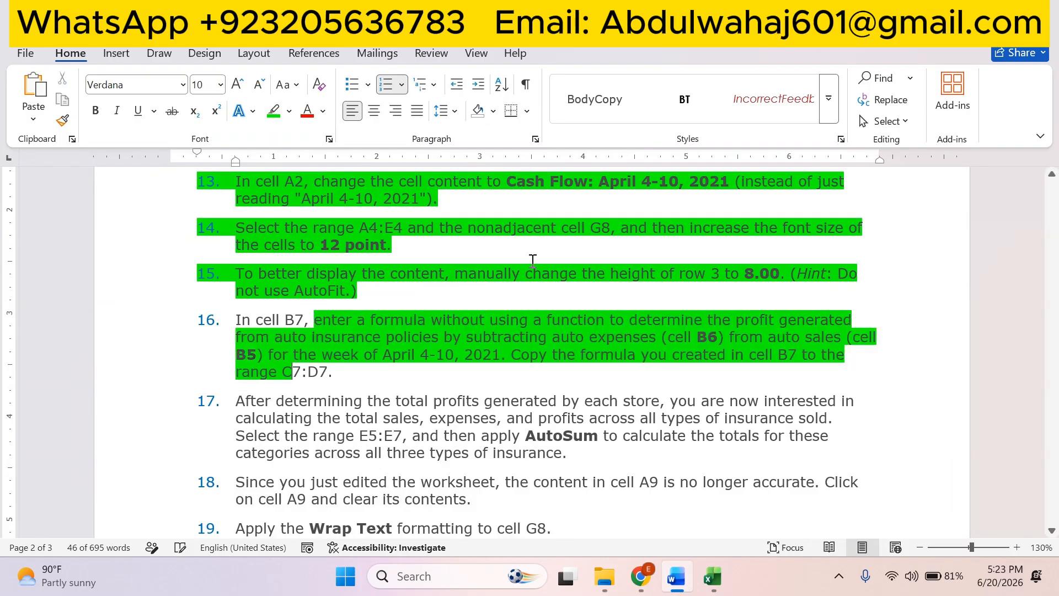
pyautogui.click(515, 366)
pyautogui.moveTo(511, 356); pyautogui.dragTo(548, 367)
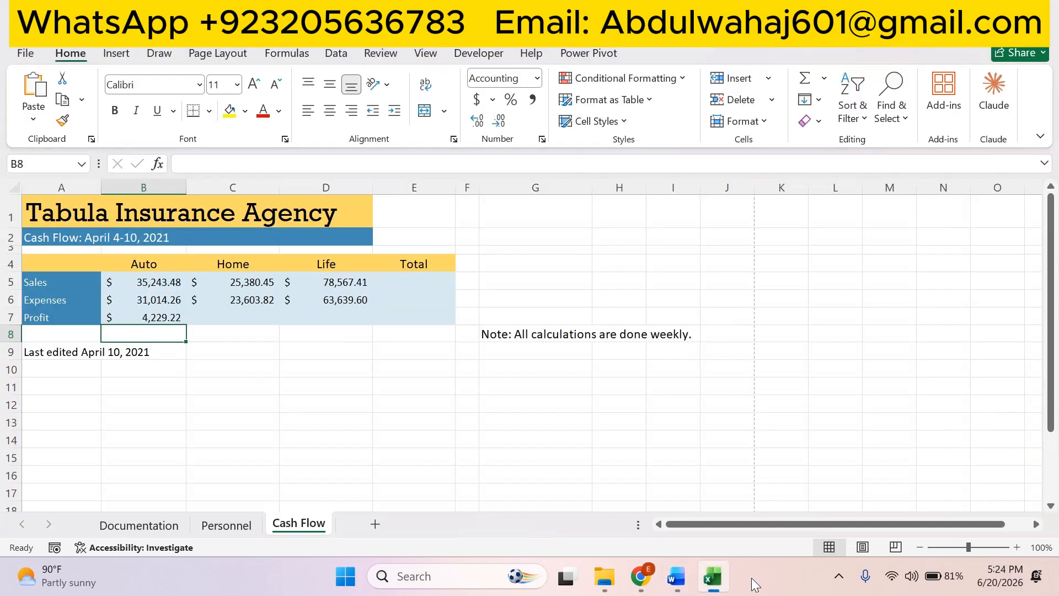
# Switch to Excel and copy the profit formula from cell B7 to the range C7:D7.
pyautogui.click(712, 577)
pyautogui.click(159, 318)
pyautogui.rightClick(159, 317)
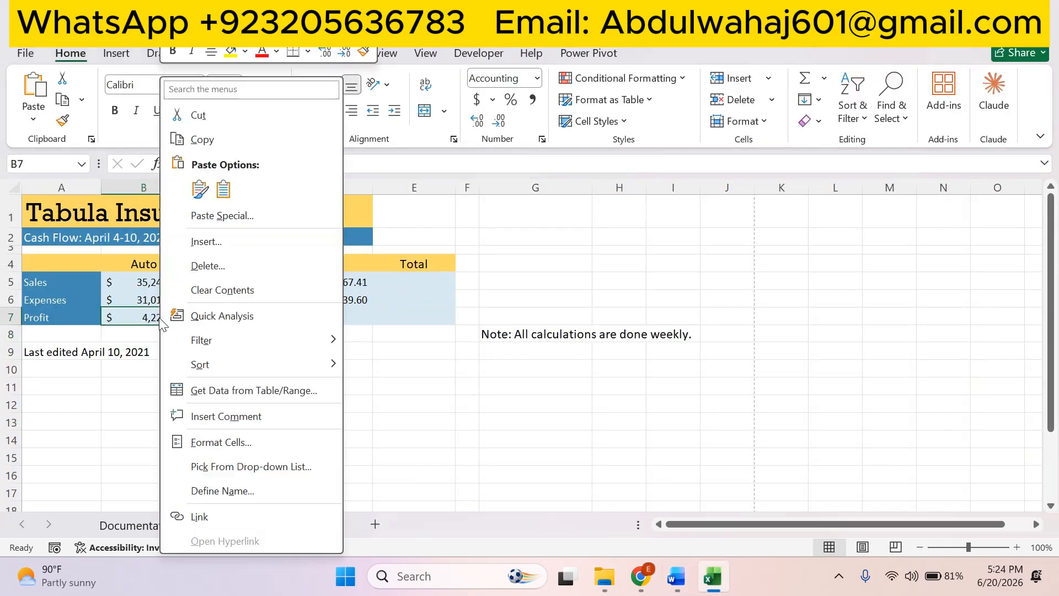
pyautogui.click(212, 133)
pyautogui.moveTo(224, 316); pyautogui.dragTo(308, 317)
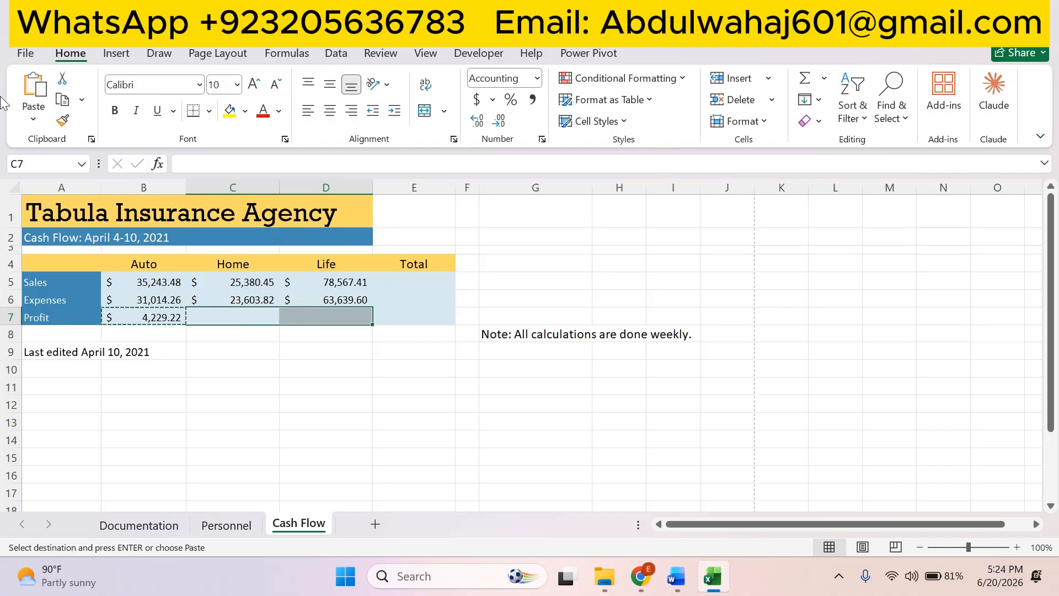
pyautogui.click(33, 119)
pyautogui.click(55, 168)
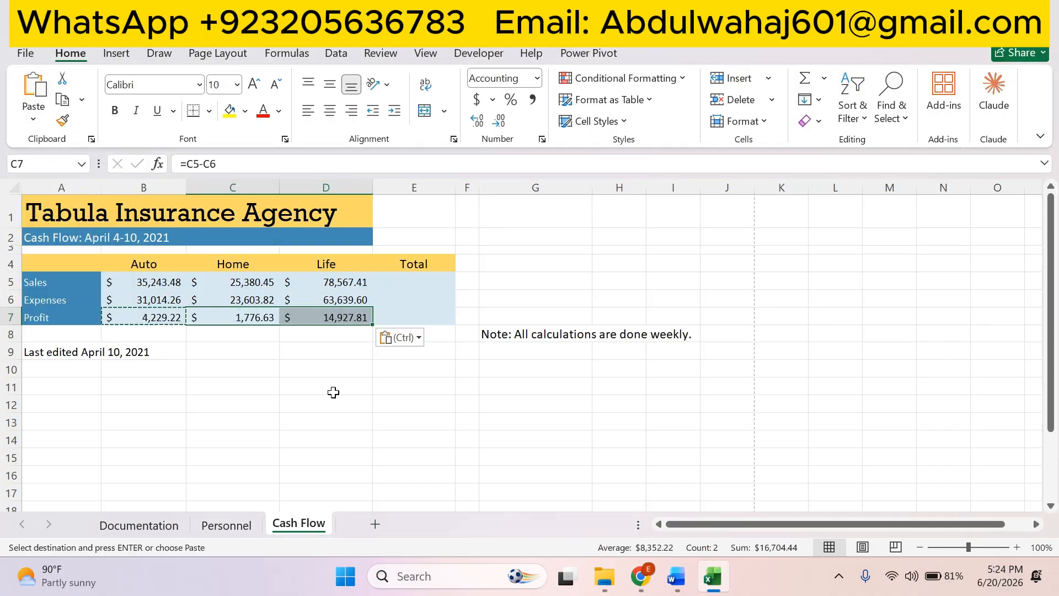
# Switch to Word and highlight the rest of step 16 and the first sentence of step 17 in bright green.
pyautogui.hotkey('alt', 'Tab')
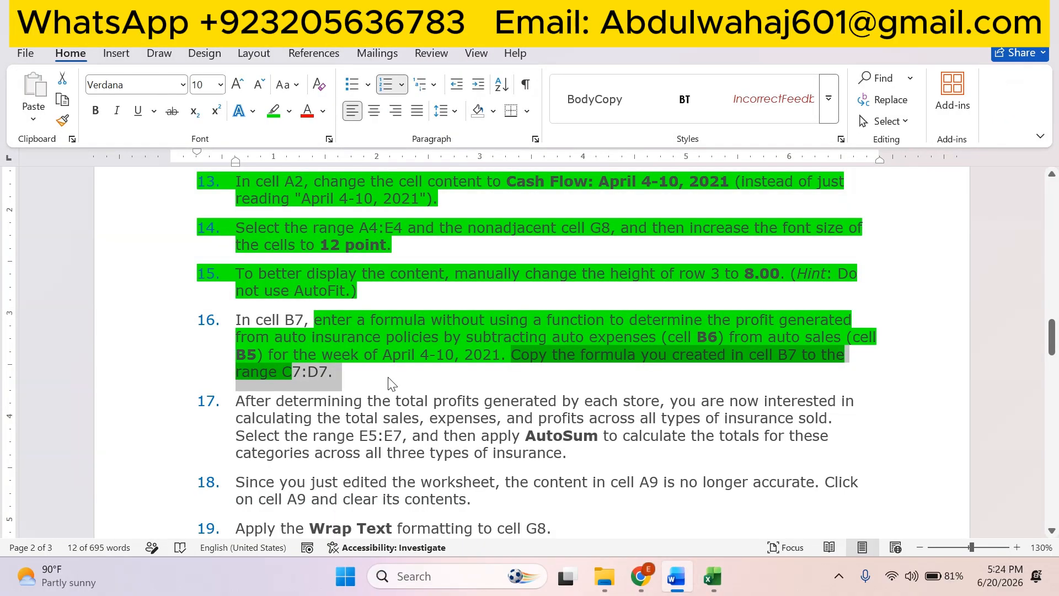
pyautogui.click(276, 113)
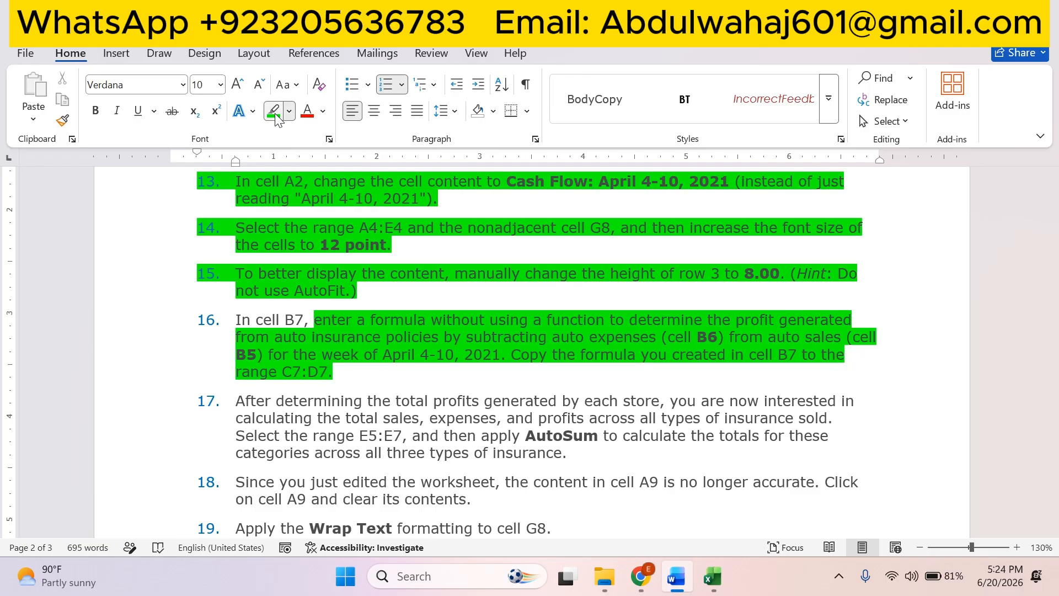
pyautogui.scroll(-3, 346, 437)
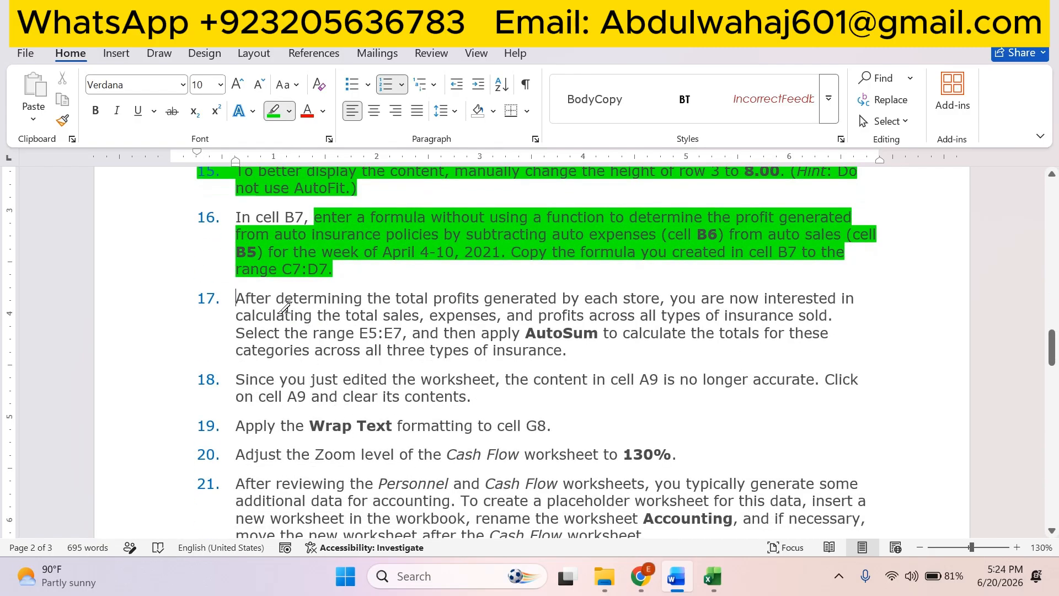
pyautogui.tripleClick(237, 297)
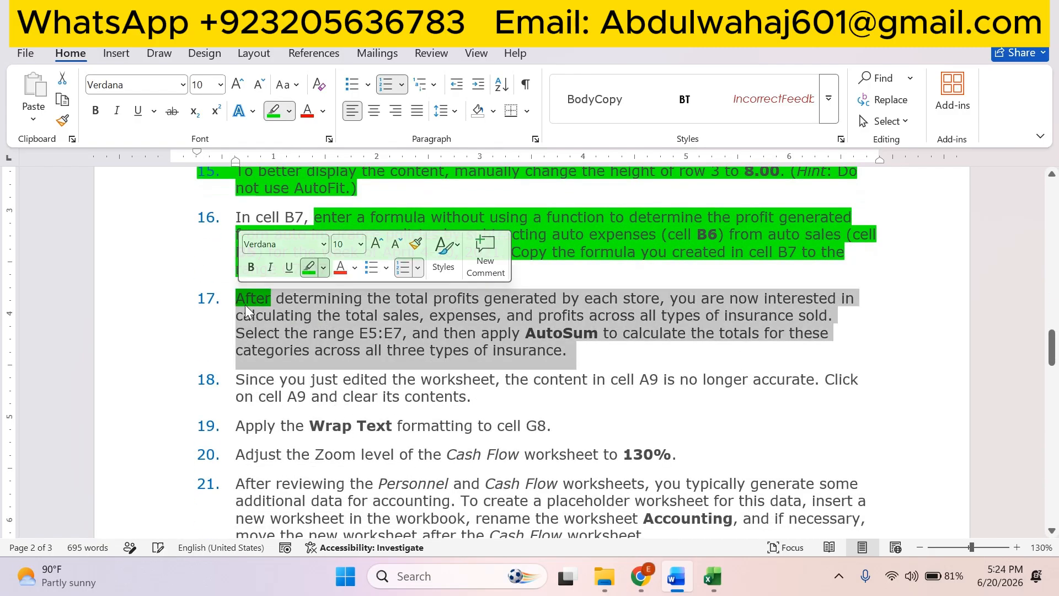
pyautogui.click(244, 302)
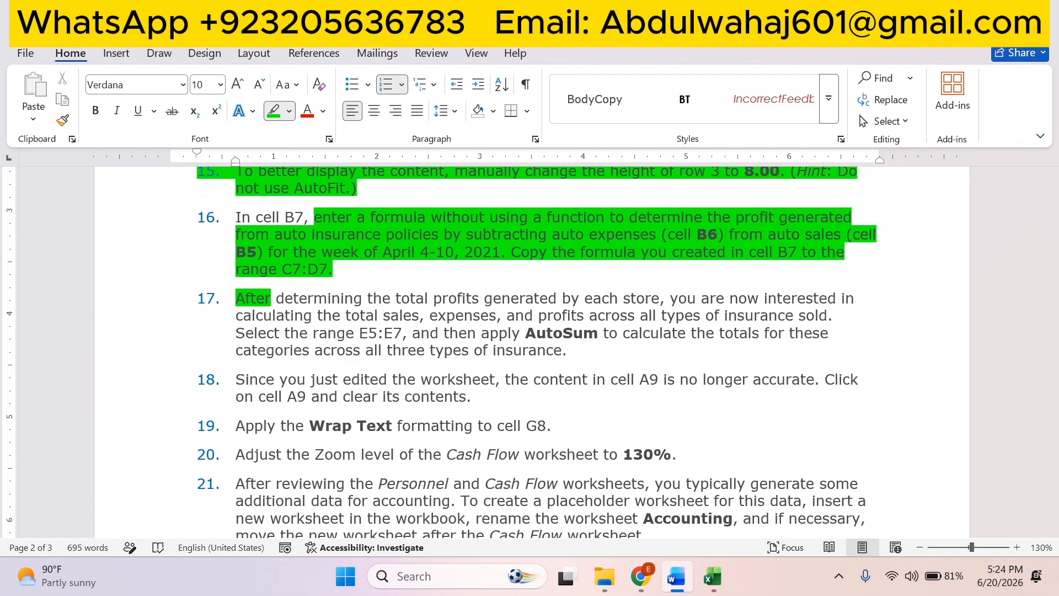
pyautogui.moveTo(252, 284); pyautogui.dragTo(824, 317)
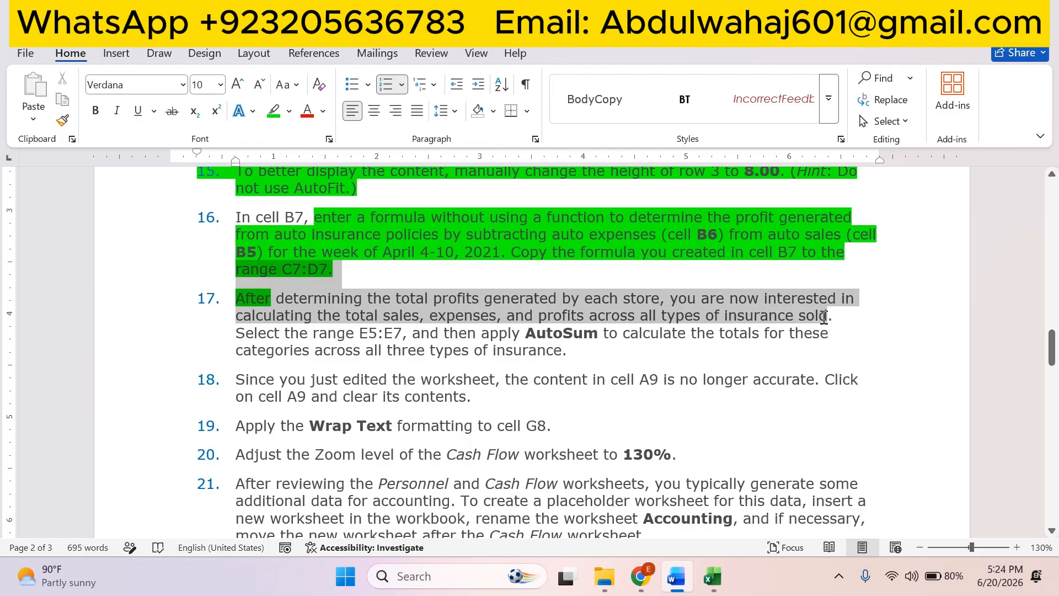
pyautogui.click(270, 111)
# Select step 17's AutoSum sentence in Word, switch to Excel, total the range E5:E7 with AutoSum, and check the E5 formula against B5:D5.
pyautogui.moveTo(241, 335); pyautogui.dragTo(763, 347)
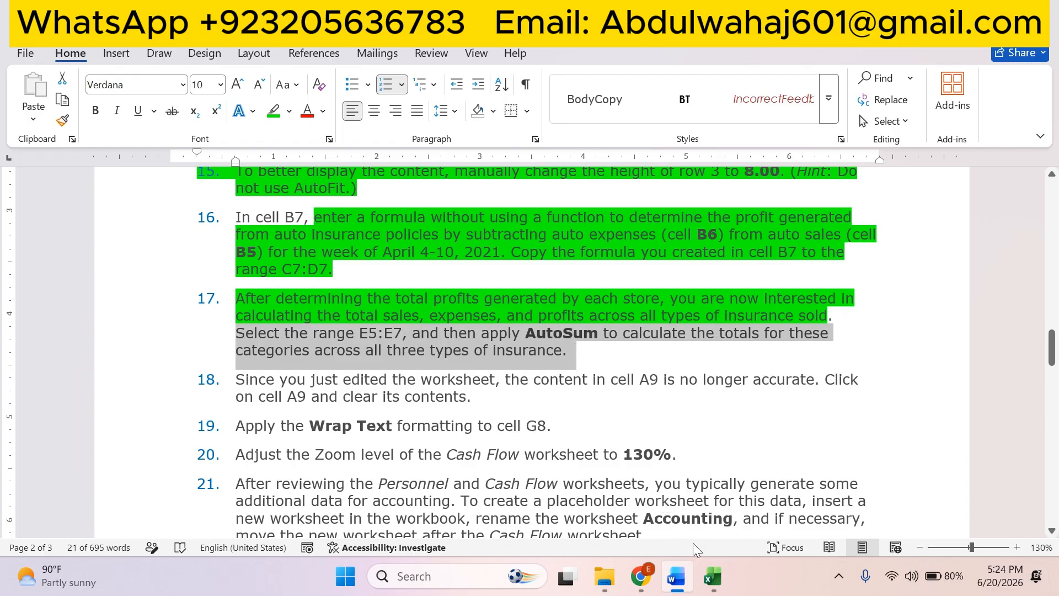
pyautogui.click(712, 576)
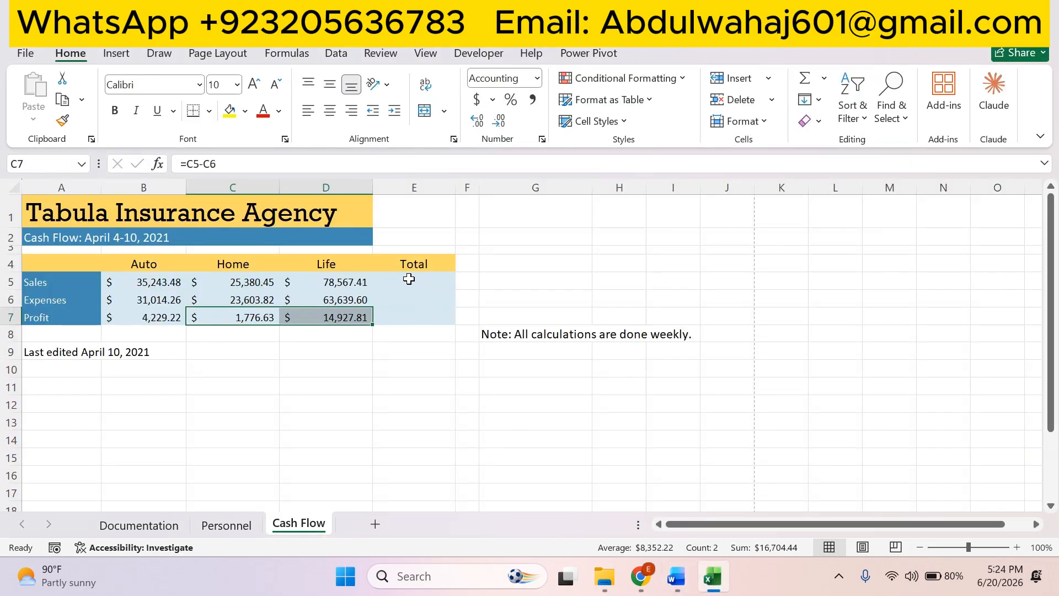
pyautogui.moveTo(407, 278); pyautogui.dragTo(409, 315)
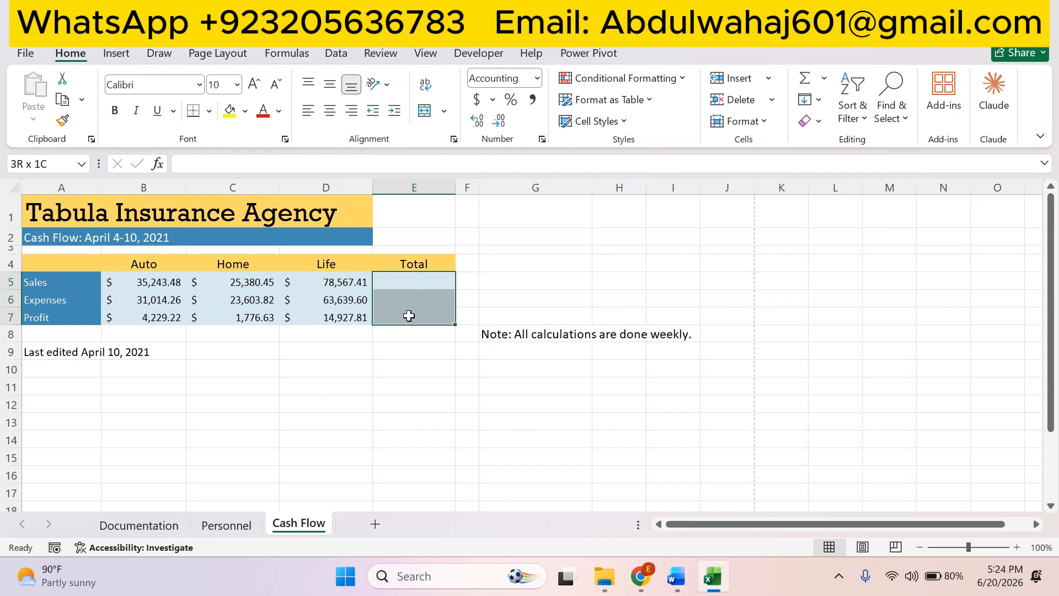
pyautogui.click(677, 587)
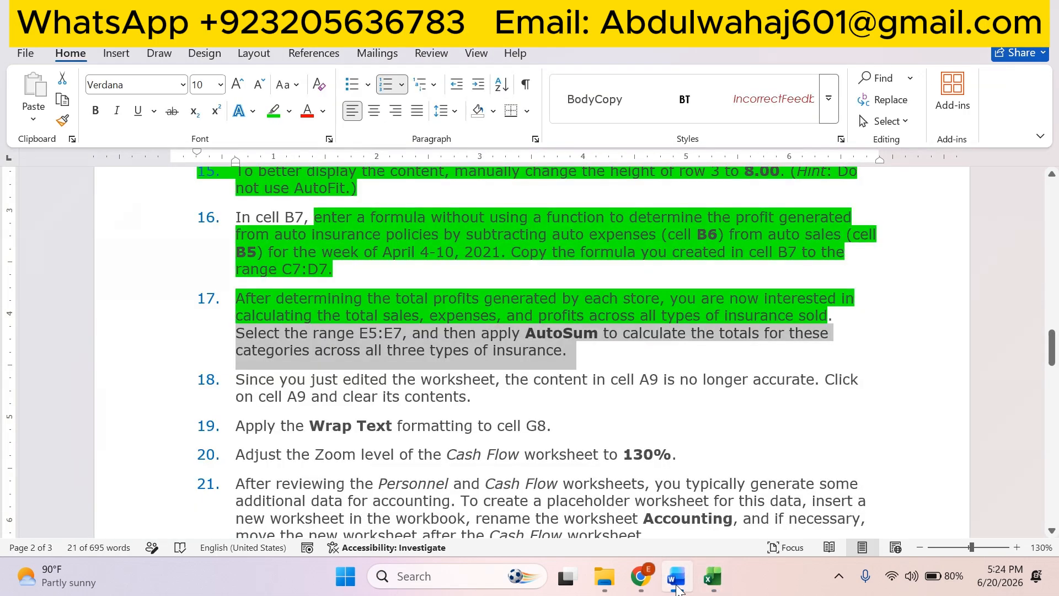
pyautogui.click(678, 588)
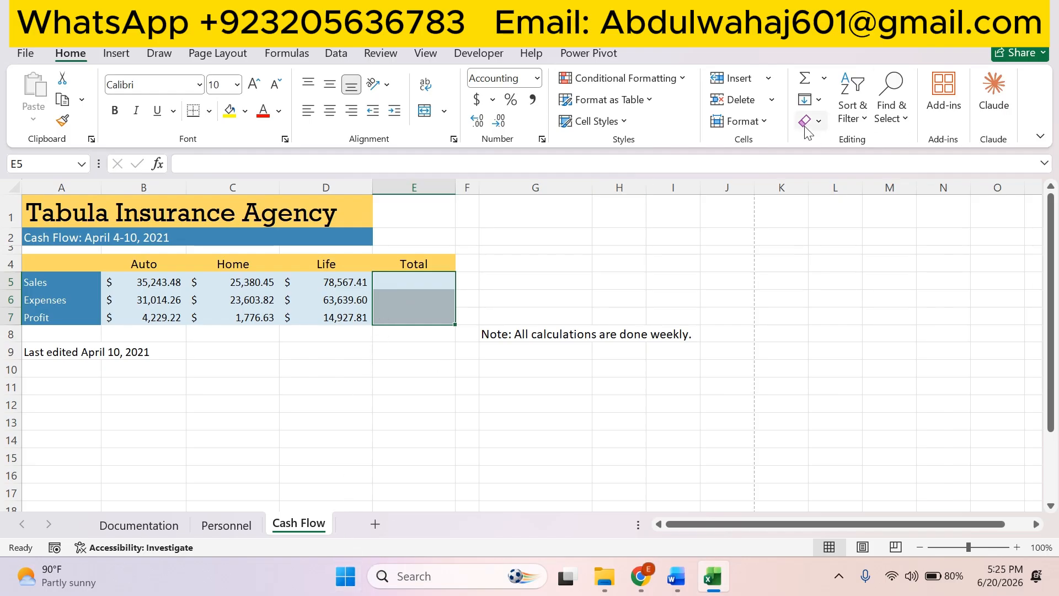
pyautogui.click(817, 102)
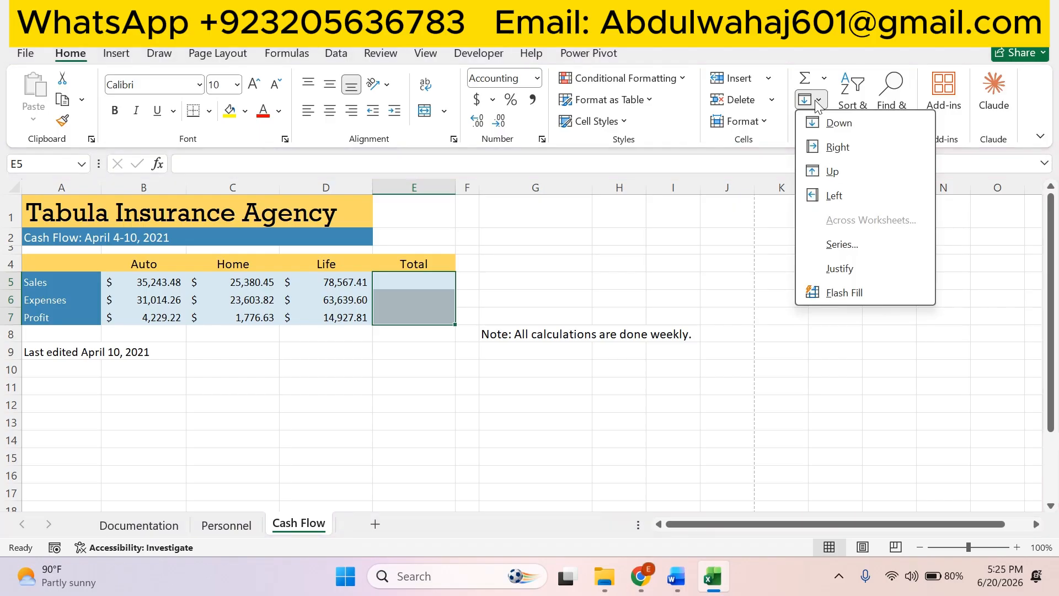
pyautogui.click(755, 270)
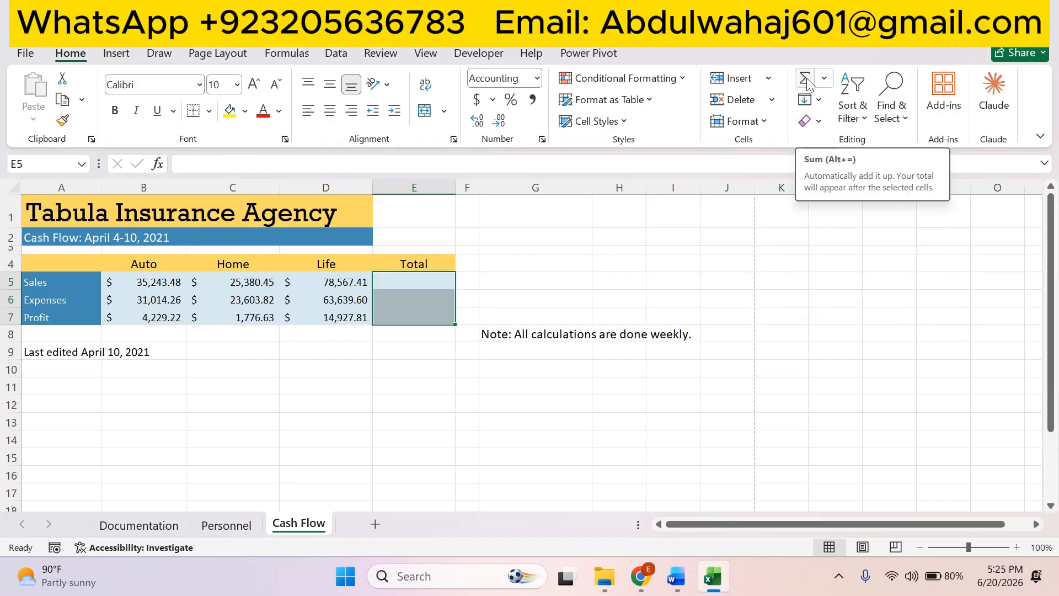
pyautogui.click(807, 84)
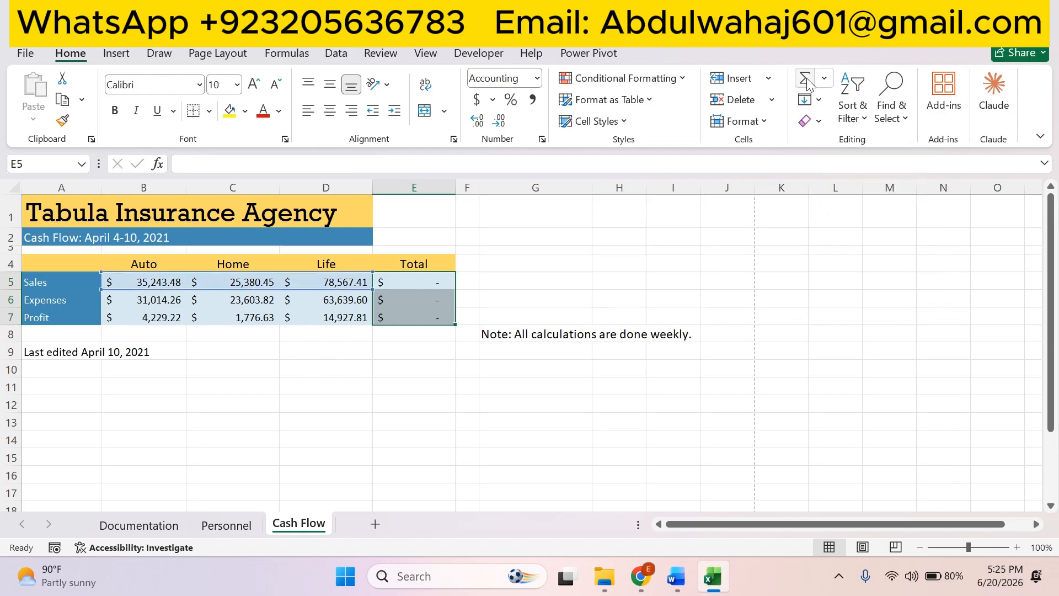
pyautogui.click(354, 441)
pyautogui.click(414, 281)
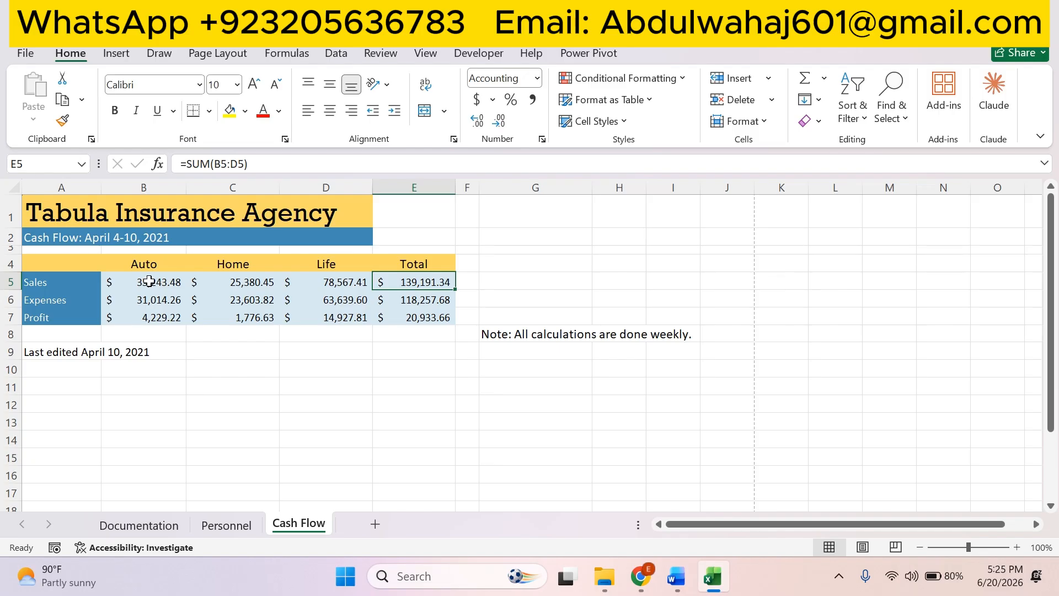
pyautogui.moveTo(150, 281); pyautogui.dragTo(341, 281)
pyautogui.click(408, 283)
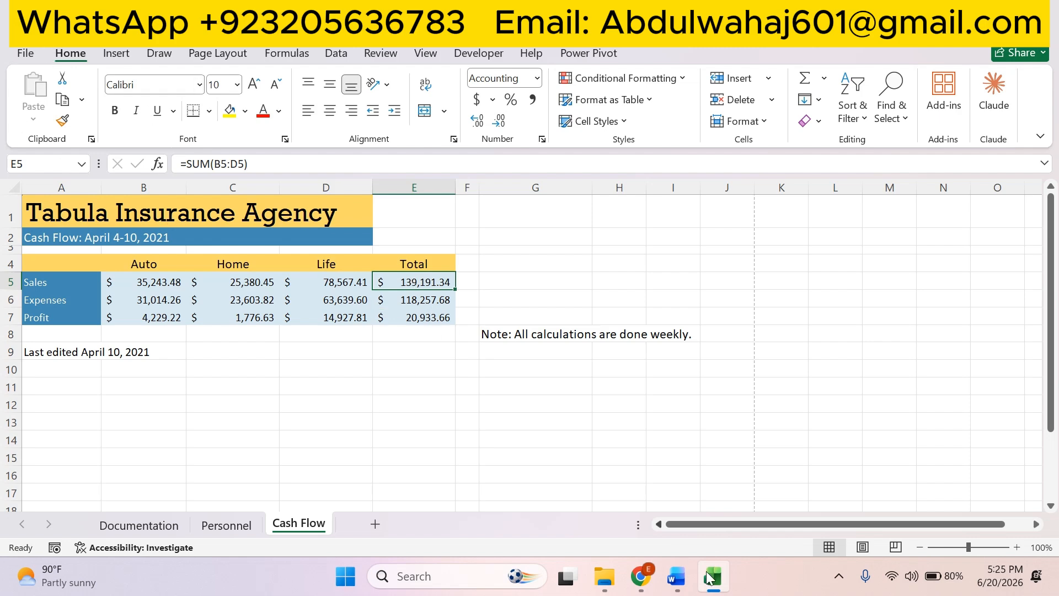
# Switch to Word and highlight the selected AutoSum sentence of step 17 in bright green.
pyautogui.click(676, 577)
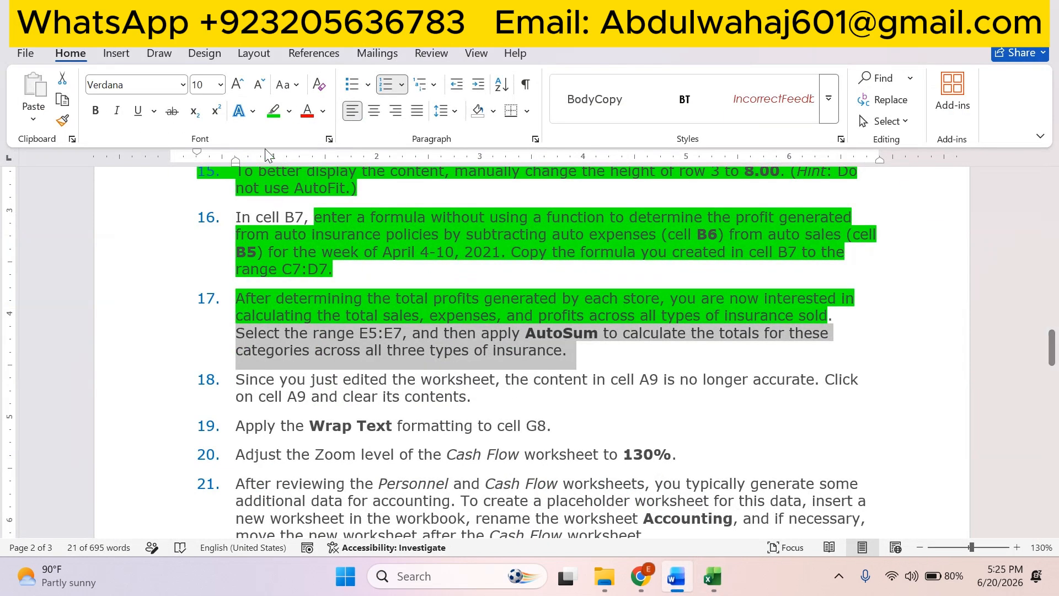
pyautogui.click(273, 111)
pyautogui.click(237, 380)
pyautogui.scroll(-1, 389, 426)
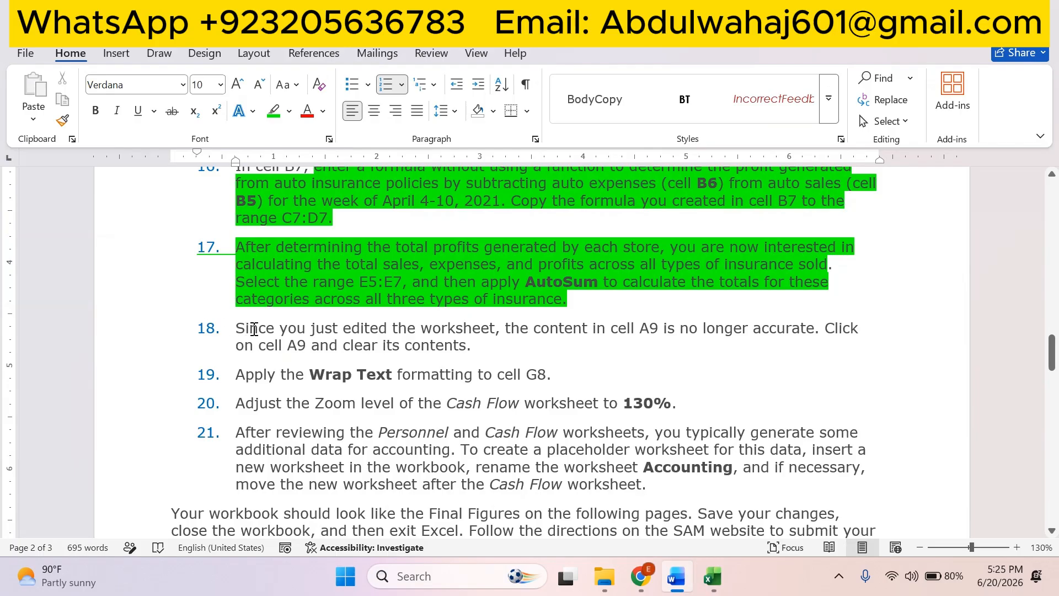
# Select step 18 in Word, switch to Excel, and clear the contents of cell A9 on the Cash Flow worksheet.
pyautogui.moveTo(253, 329); pyautogui.dragTo(550, 340)
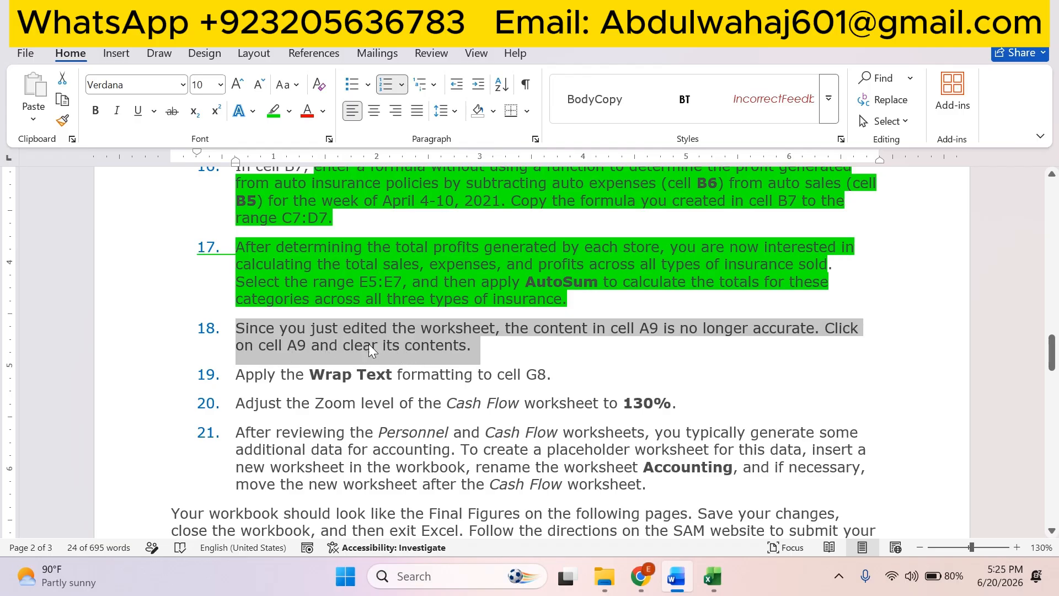
pyautogui.click(717, 575)
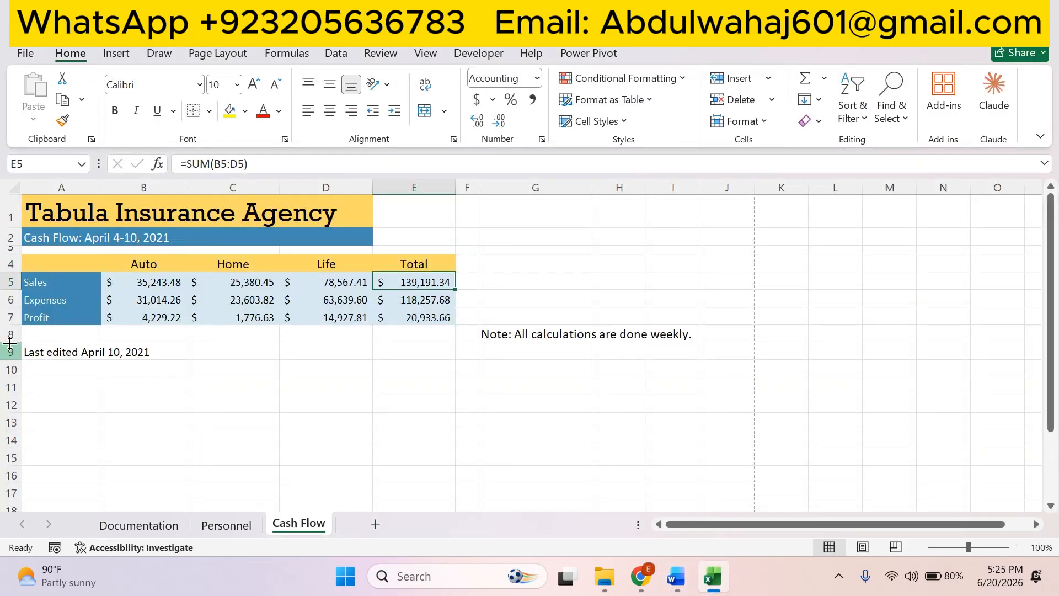
pyautogui.click(45, 352)
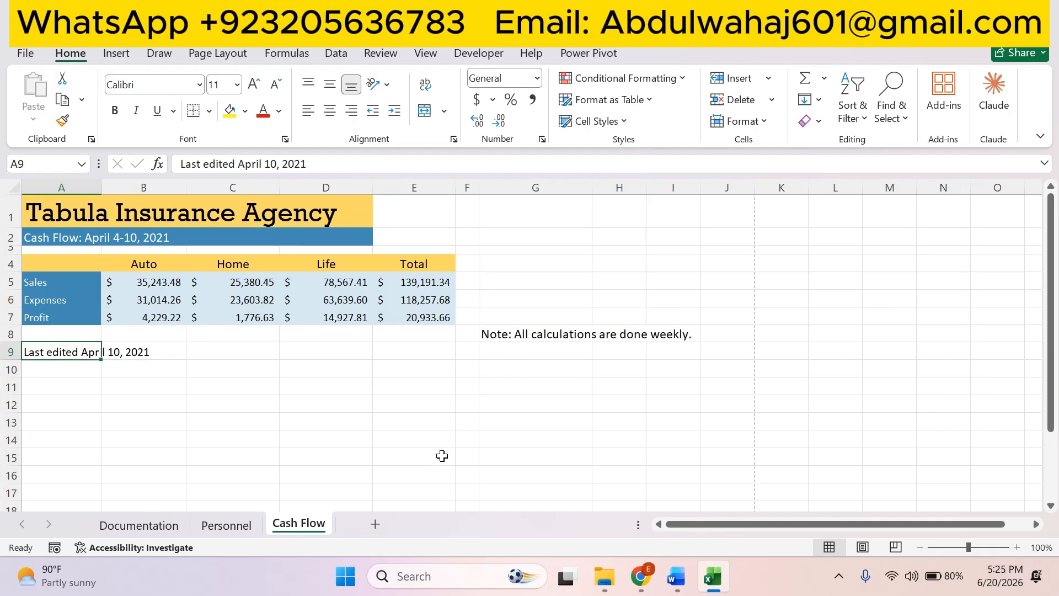
pyautogui.press('Delete')
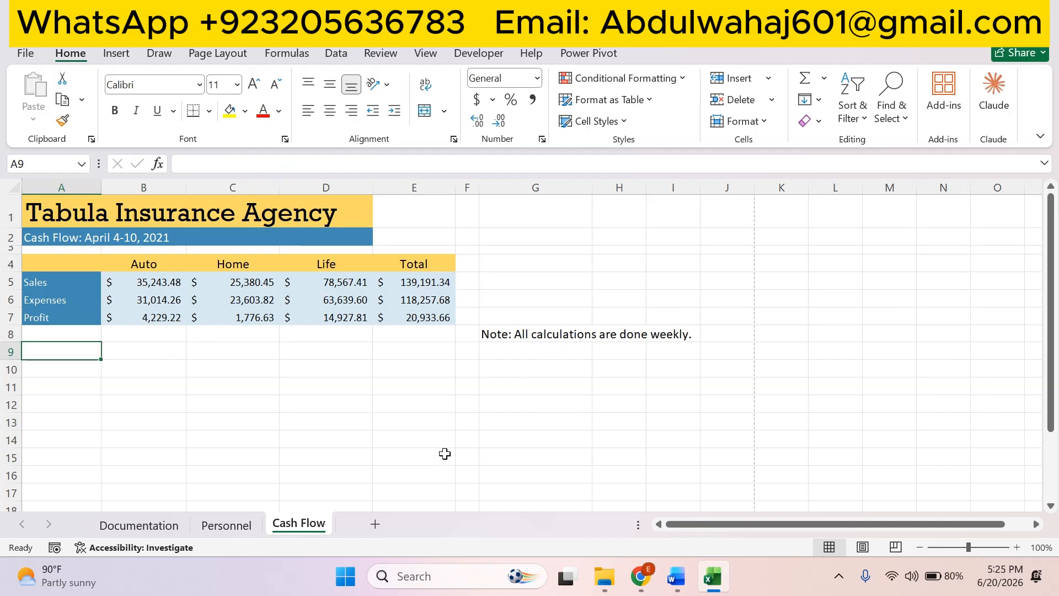
# Switch to Word and highlight the selected step 18 in bright green.
pyautogui.click(676, 576)
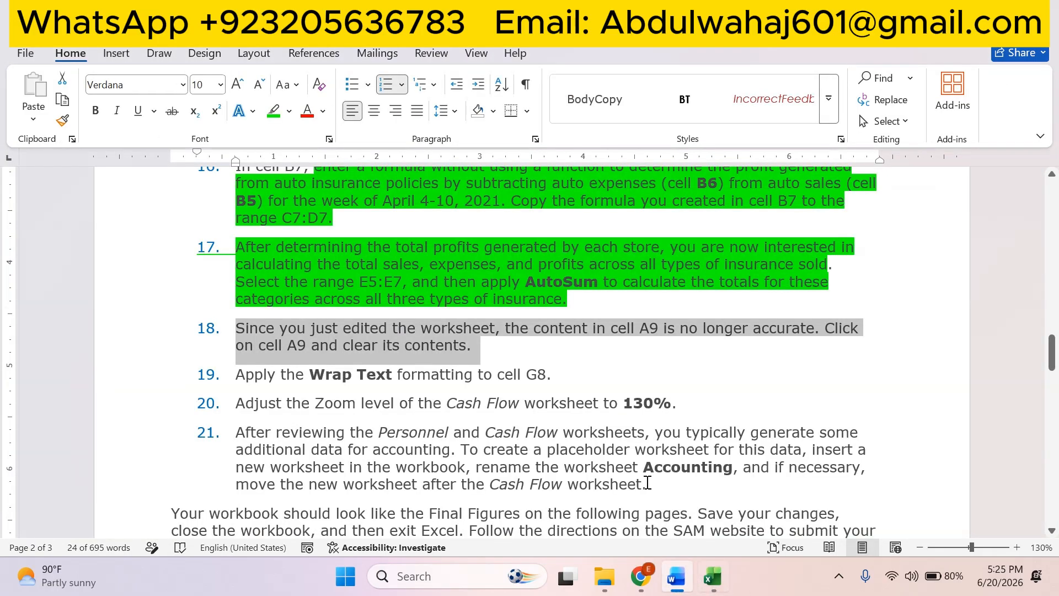
pyautogui.click(273, 110)
pyautogui.click(331, 458)
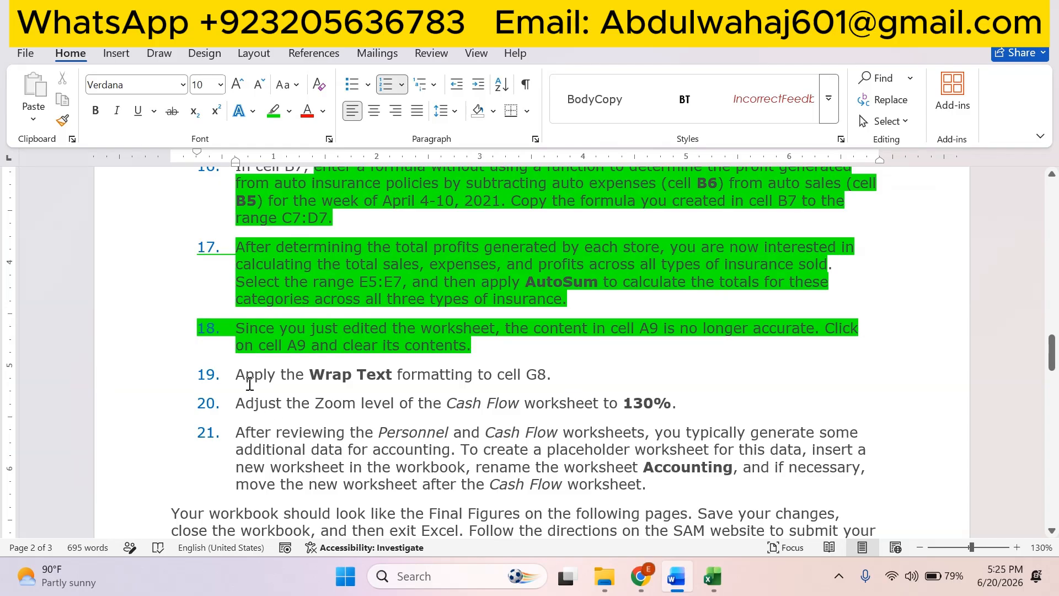
# Select step 19 in Word, switch to Excel, and apply Wrap Text to cell G8 on the Cash Flow worksheet.
pyautogui.moveTo(245, 374); pyautogui.dragTo(564, 381)
pyautogui.click(633, 347)
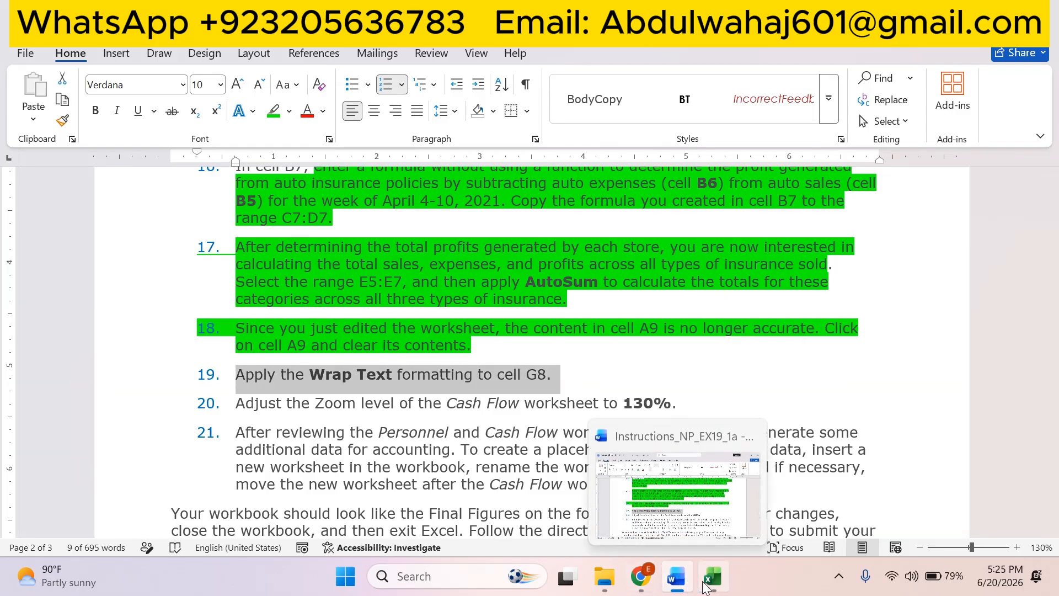
pyautogui.click(711, 576)
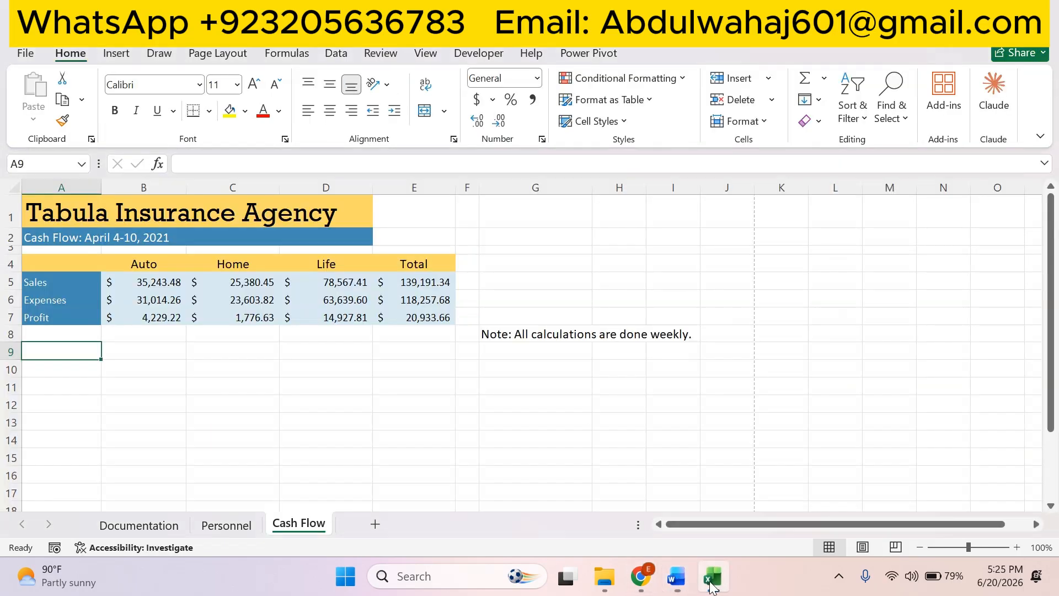
pyautogui.click(534, 335)
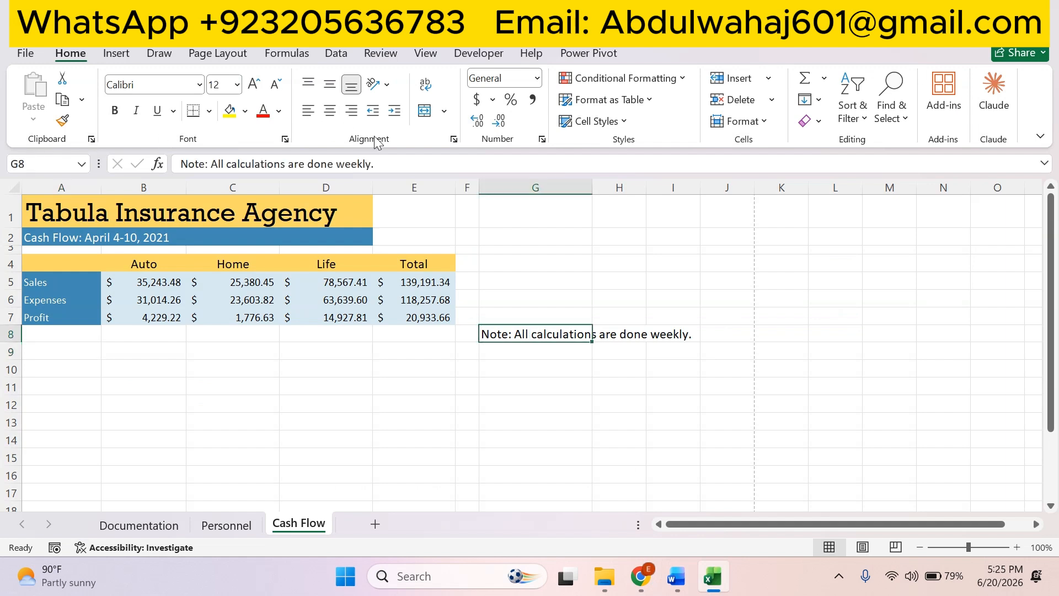
pyautogui.click(427, 95)
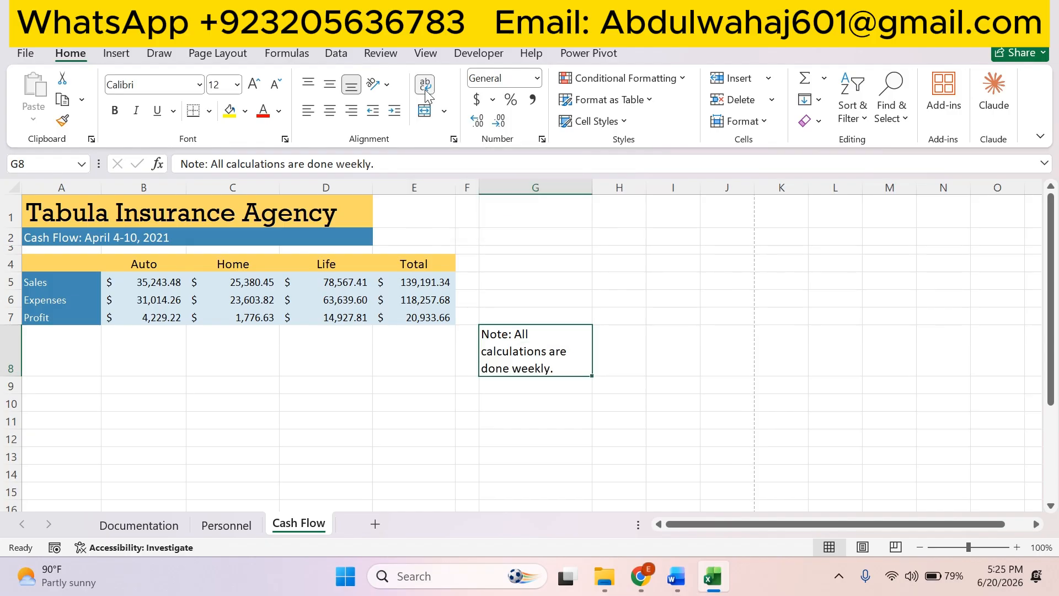
# Switch to Word and highlight the selected step 19 in bright green.
pyautogui.click(670, 566)
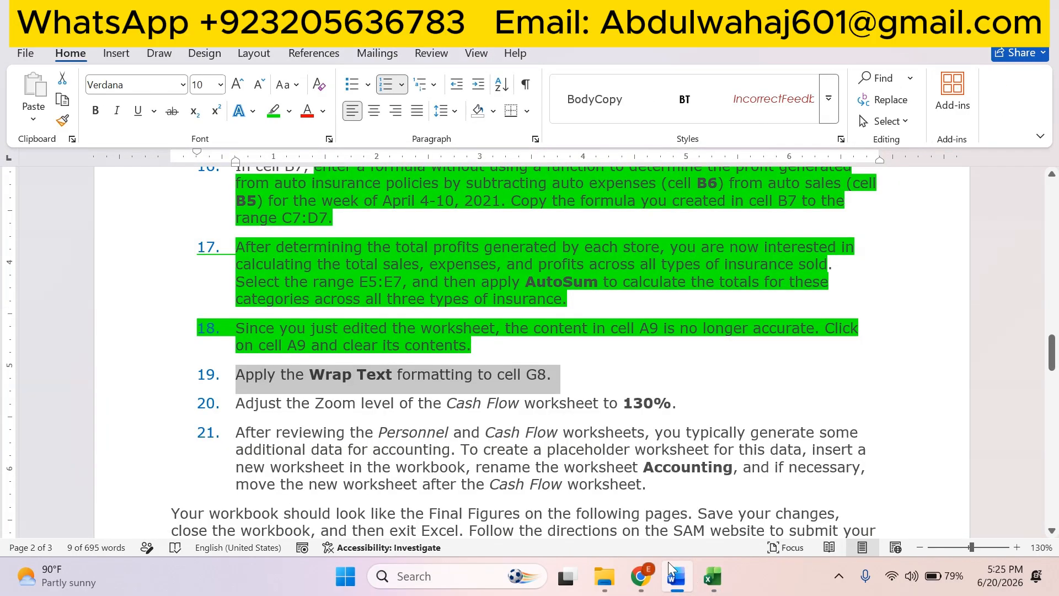
pyautogui.click(273, 111)
pyautogui.click(237, 404)
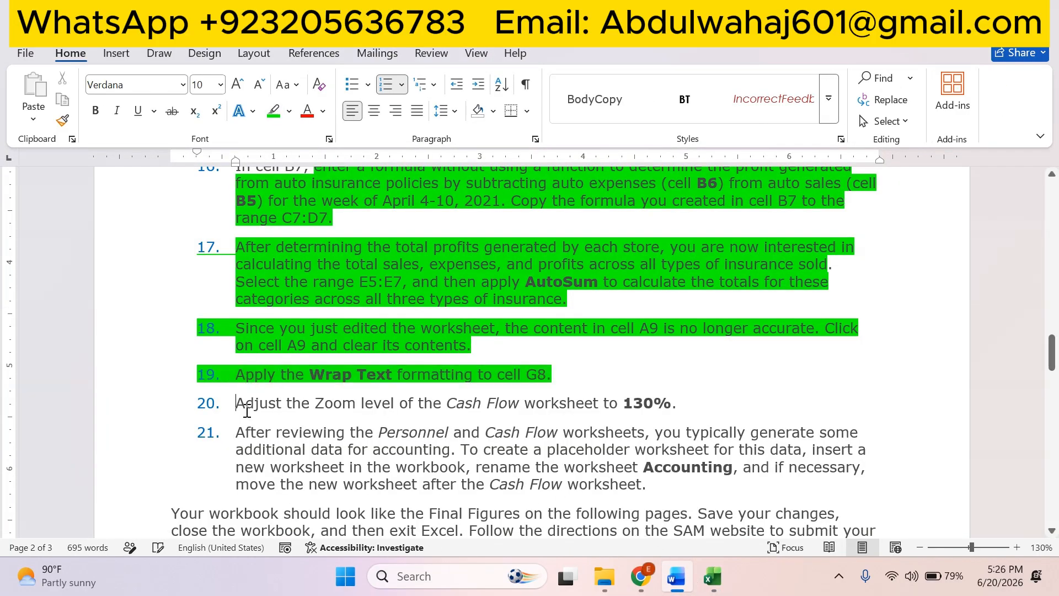
# Select step 20 in Word, switch to Excel, and set the Cash Flow worksheet's zoom level to 130%.
pyautogui.moveTo(233, 403); pyautogui.dragTo(685, 407)
pyautogui.click(712, 576)
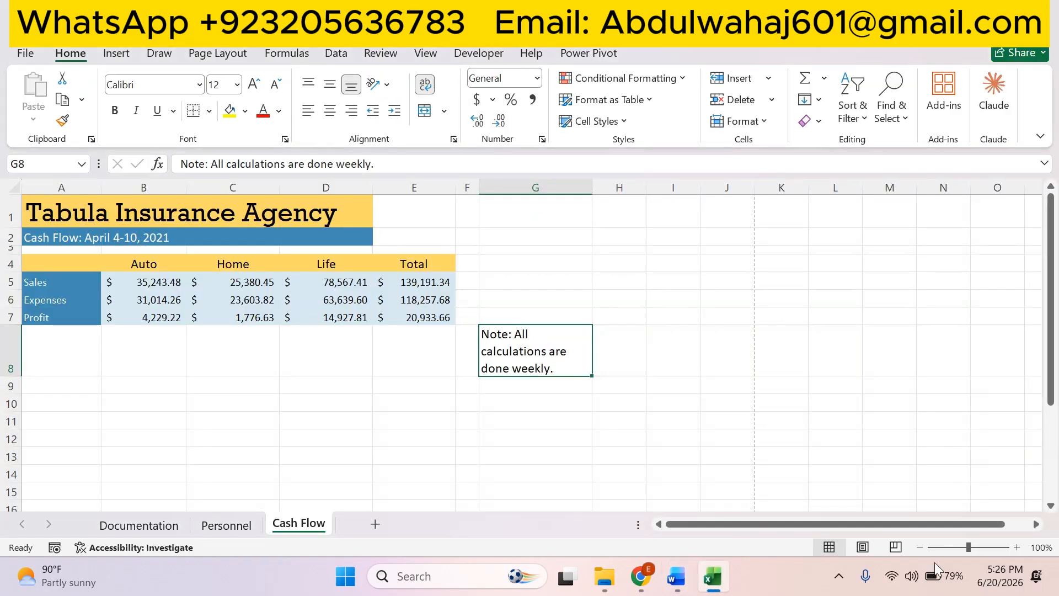
pyautogui.click(1016, 551)
pyautogui.click(1016, 550)
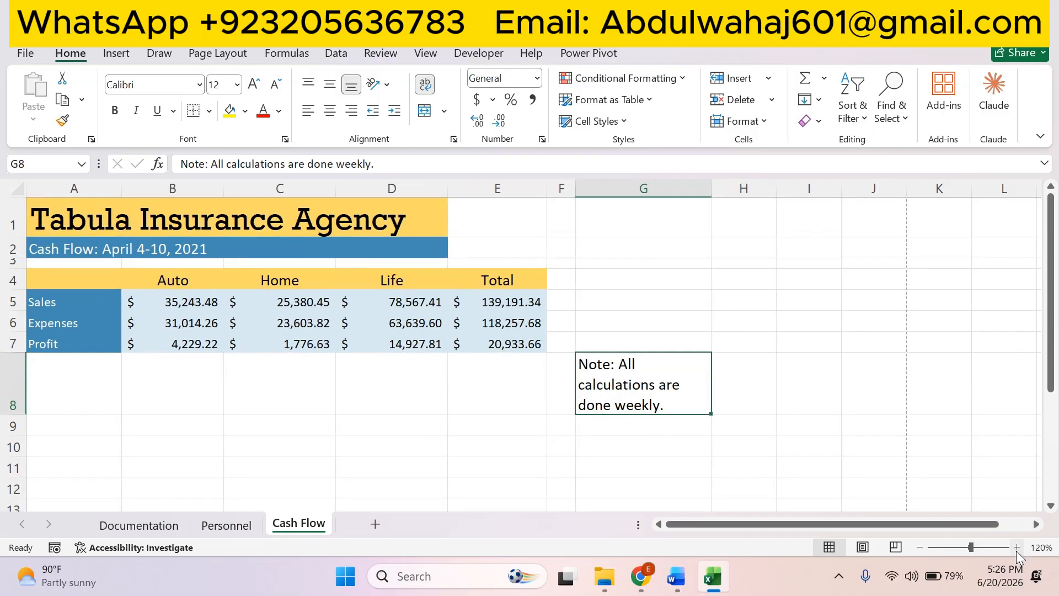
pyautogui.click(1016, 549)
pyautogui.scroll(1, 416, 368)
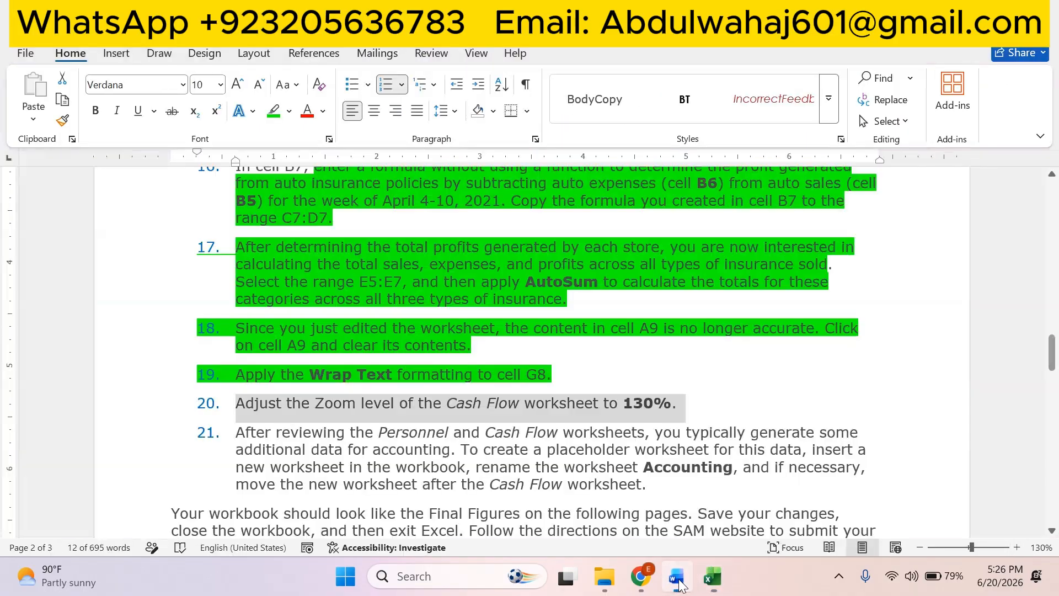
# Switch to Word, highlight step 20 in bright green, and copy the worksheet name Accounting from step 21.
pyautogui.click(676, 576)
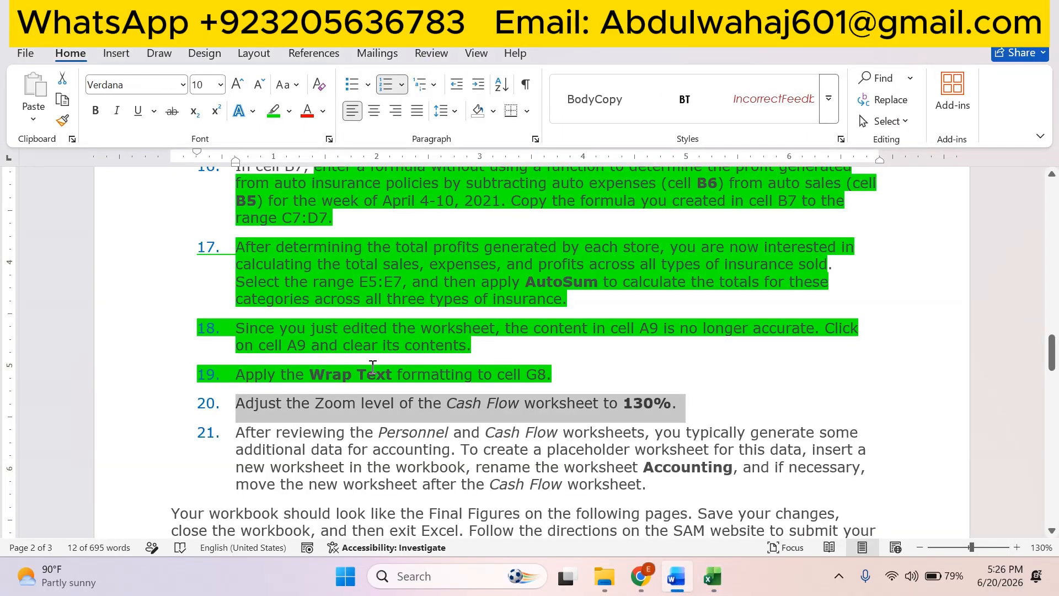
pyautogui.click(274, 110)
pyautogui.moveTo(236, 433); pyautogui.dragTo(645, 468)
pyautogui.doubleClick(679, 468)
pyautogui.rightClick(681, 467)
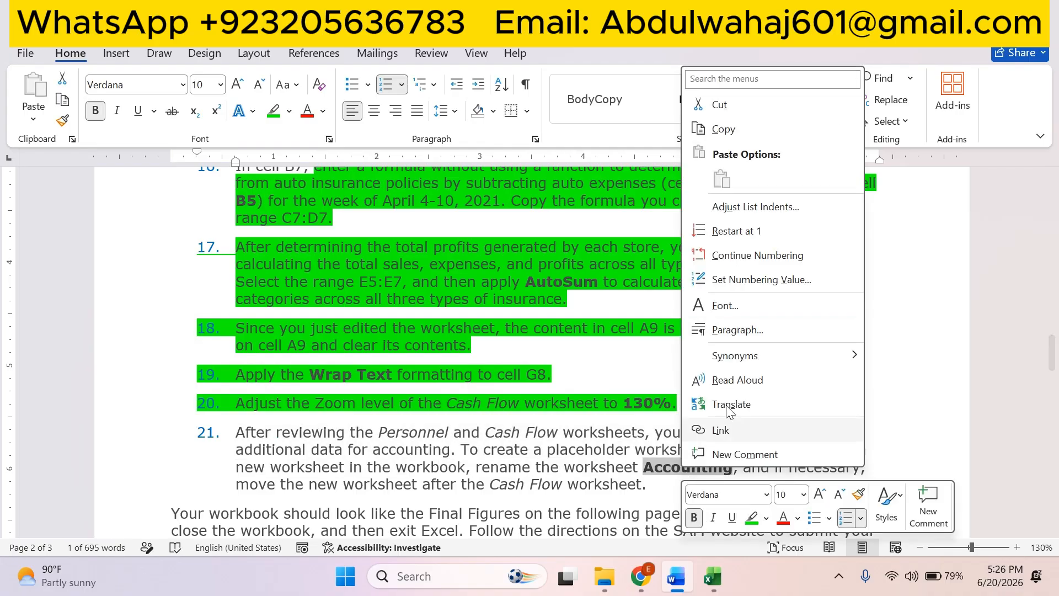
pyautogui.click(724, 130)
# Switch to Excel, insert a new worksheet after Cash Flow, and rename it Accounting.
pyautogui.click(714, 574)
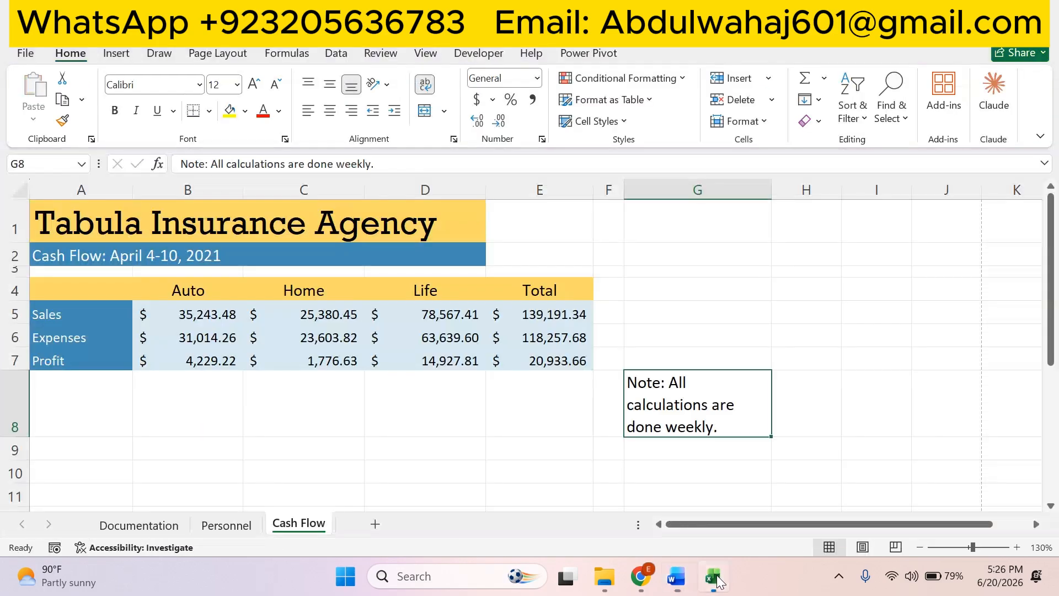
pyautogui.click(375, 524)
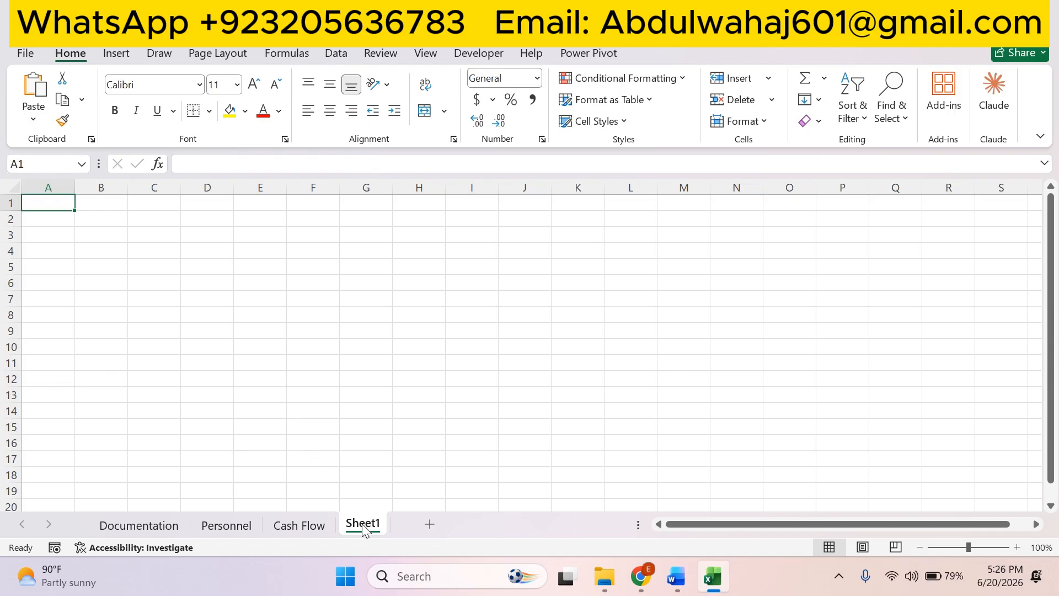
pyautogui.doubleClick(370, 522)
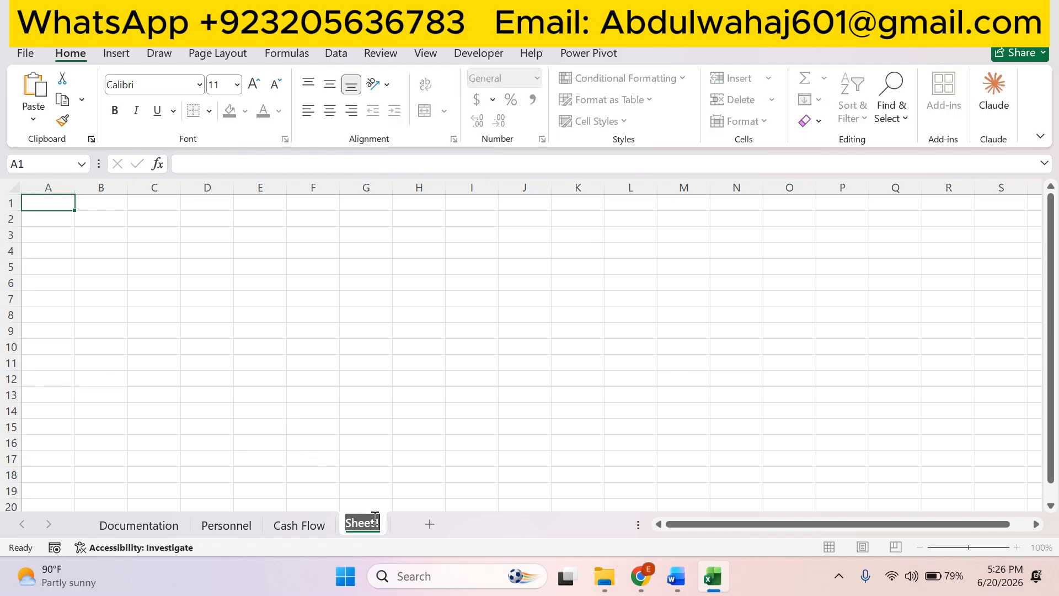
pyautogui.click(457, 482)
pyautogui.rightClick(354, 523)
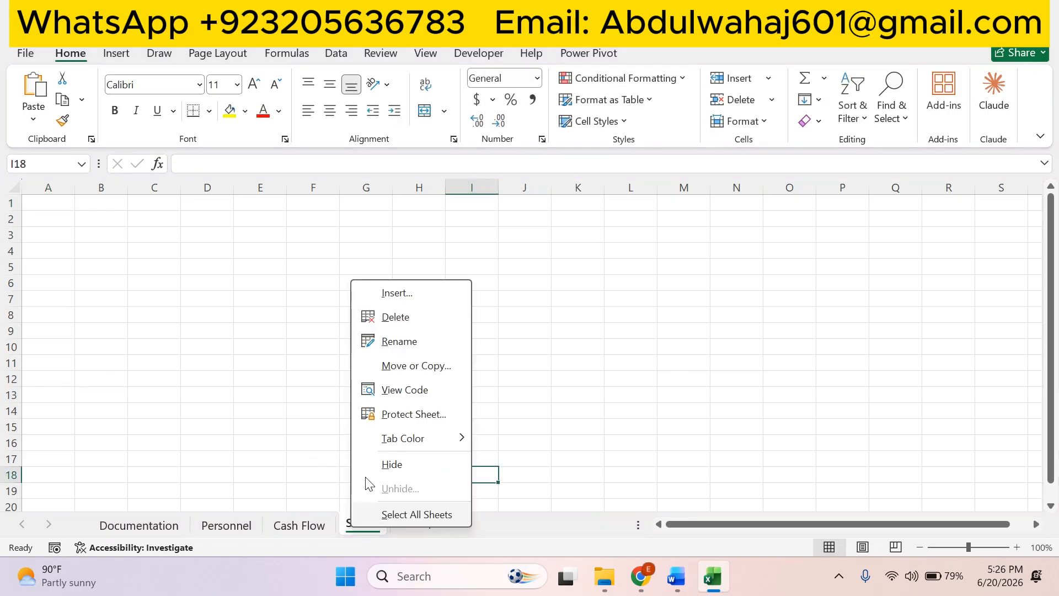
pyautogui.click(397, 341)
pyautogui.write('Accounting')
pyautogui.press('Return')
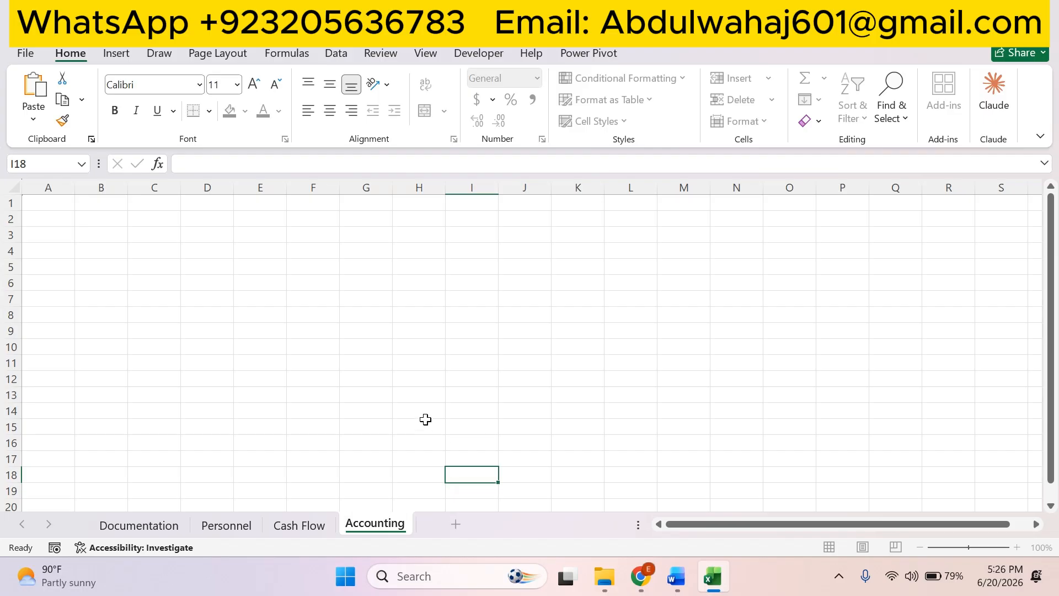
# Reread step 21 in Word, then switch to Excel and check the Accounting worksheet's position relative to Cash Flow.
pyautogui.click(676, 576)
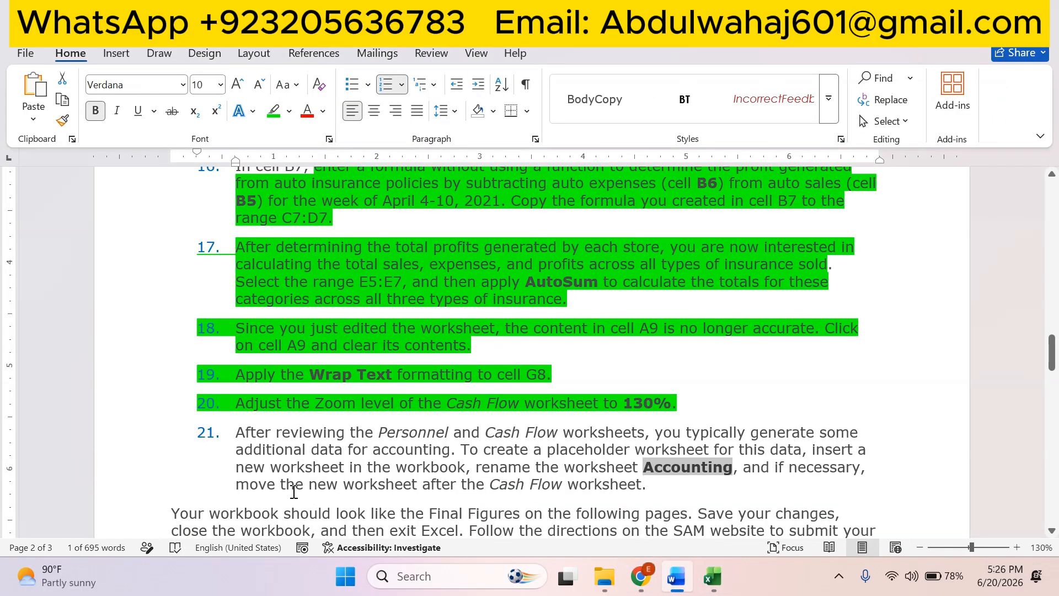
pyautogui.click(712, 576)
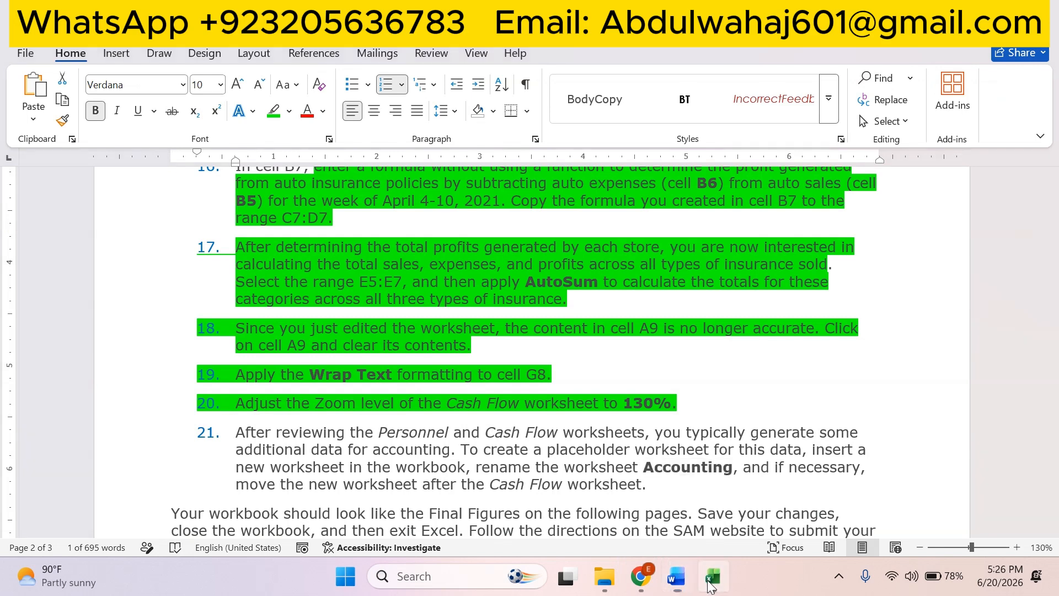
pyautogui.click(307, 530)
pyautogui.click(365, 524)
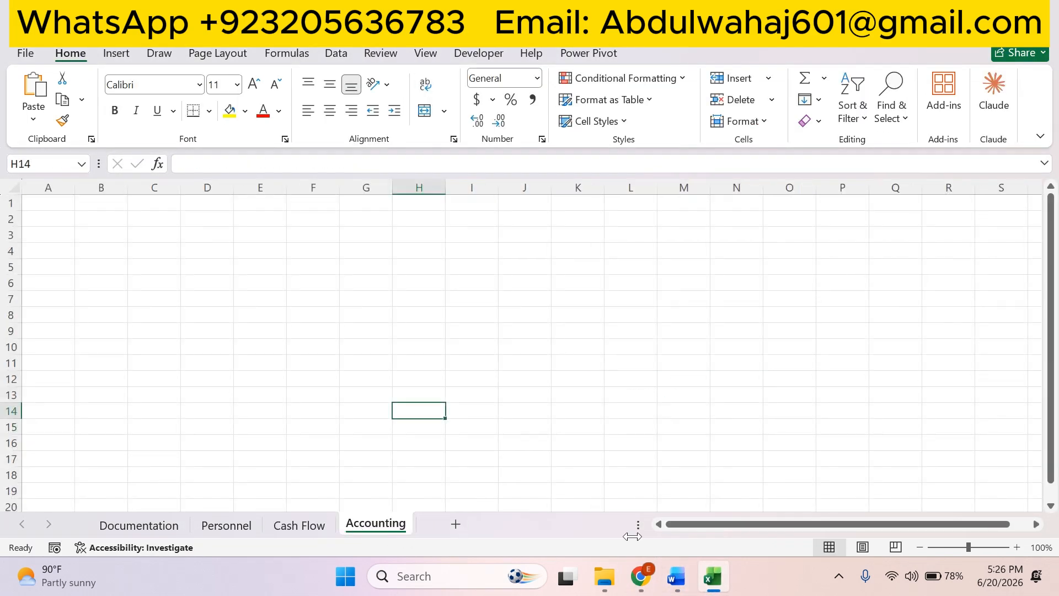
# Switch to Word and highlight step 21 in bright green.
pyautogui.click(676, 576)
pyautogui.moveTo(654, 499); pyautogui.dragTo(236, 402)
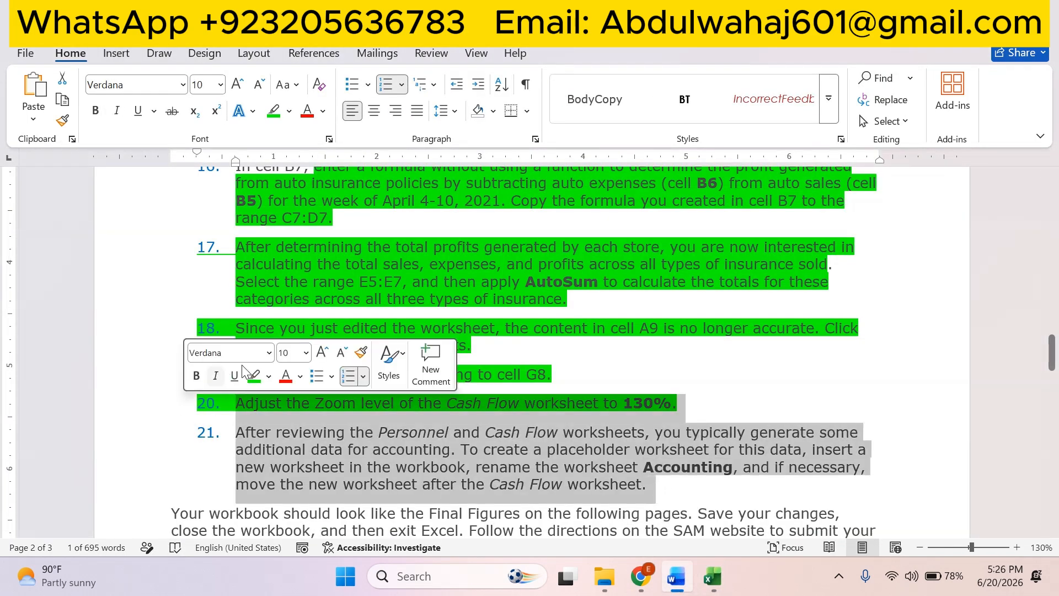
pyautogui.click(254, 376)
# Compare Final Figure 1 in the Word instructions with the Personnel worksheet in Excel.
pyautogui.scroll(-3, 536, 395)
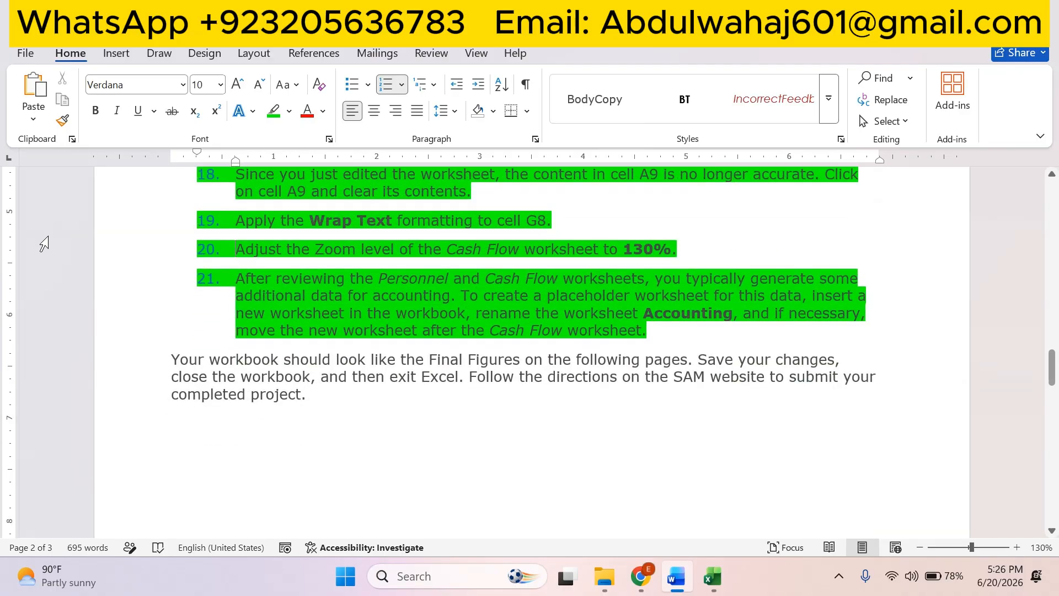
pyautogui.scroll(-1, 415, 345)
pyautogui.scroll(-10, 415, 345)
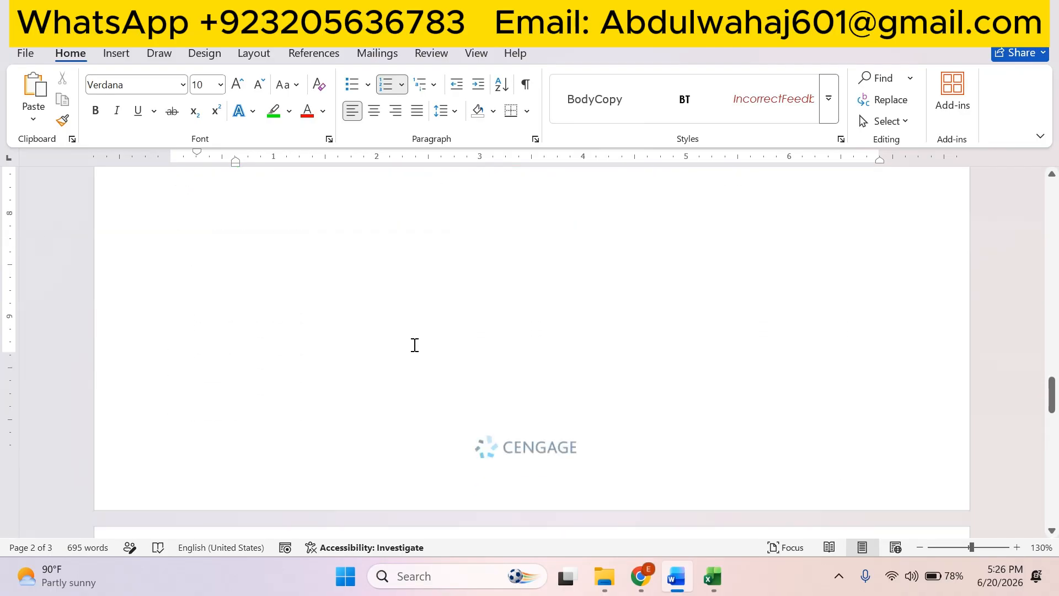
pyautogui.scroll(-3, 415, 345)
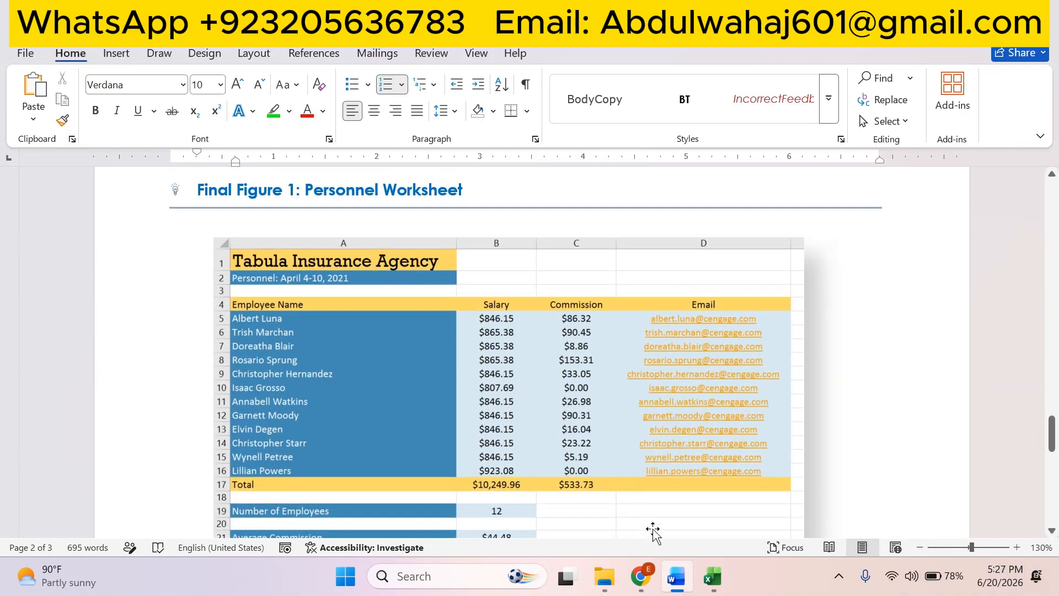
pyautogui.click(712, 589)
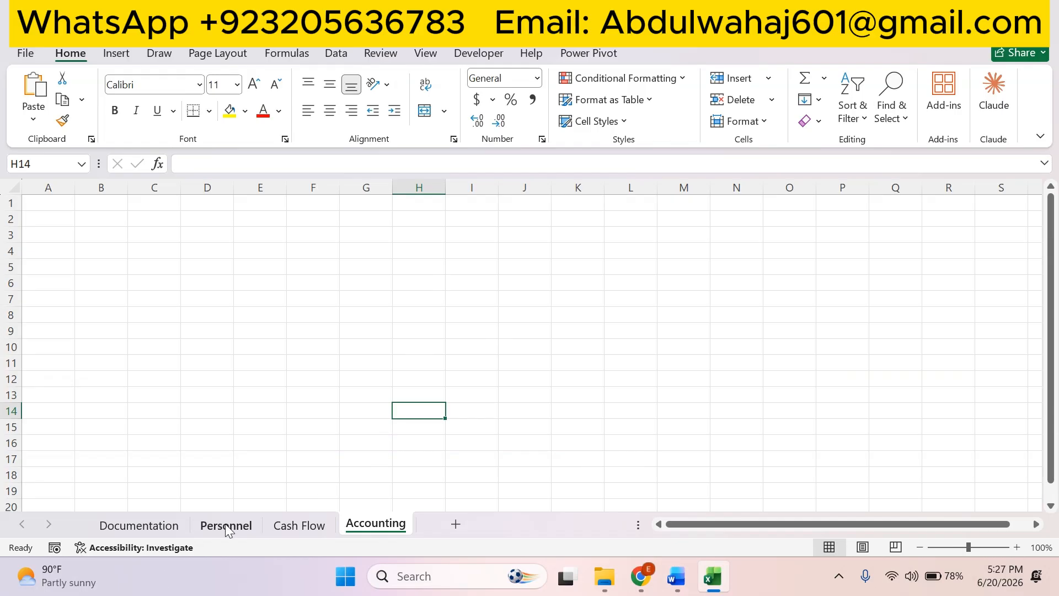
pyautogui.click(226, 525)
pyautogui.click(676, 576)
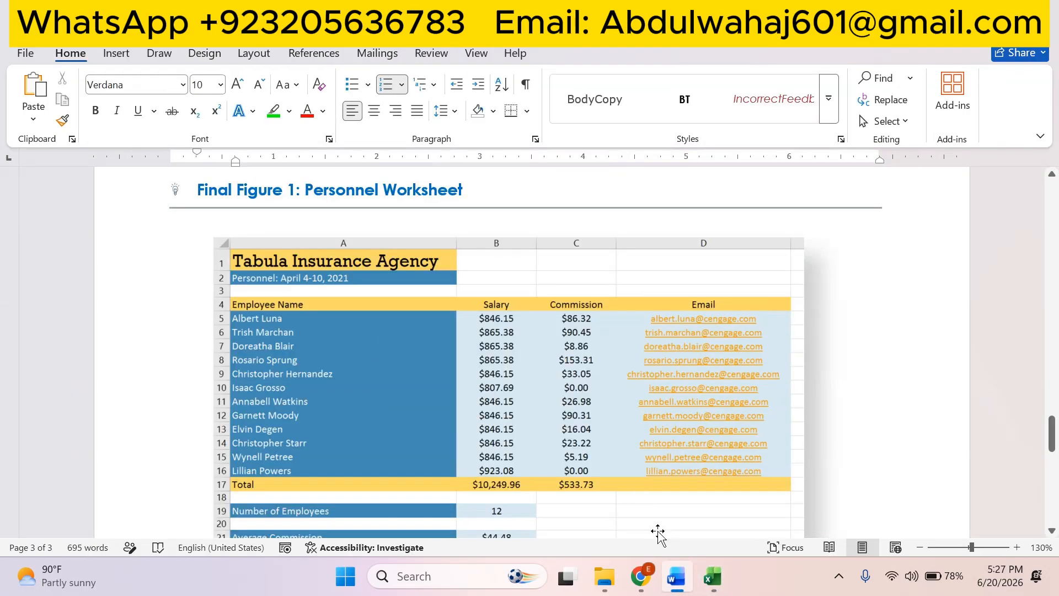
pyautogui.scroll(-2, 621, 397)
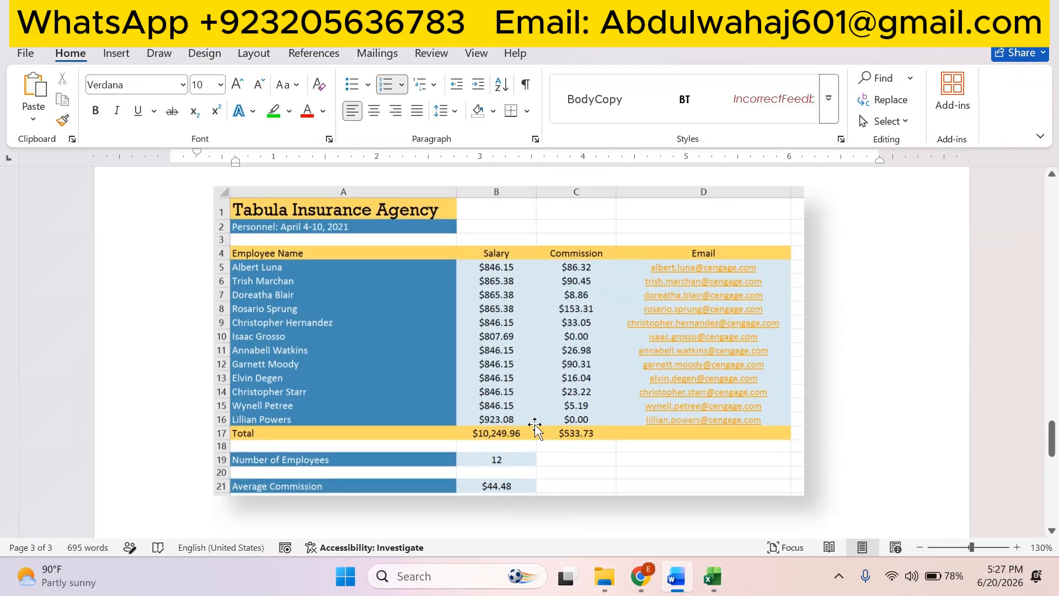
pyautogui.click(712, 579)
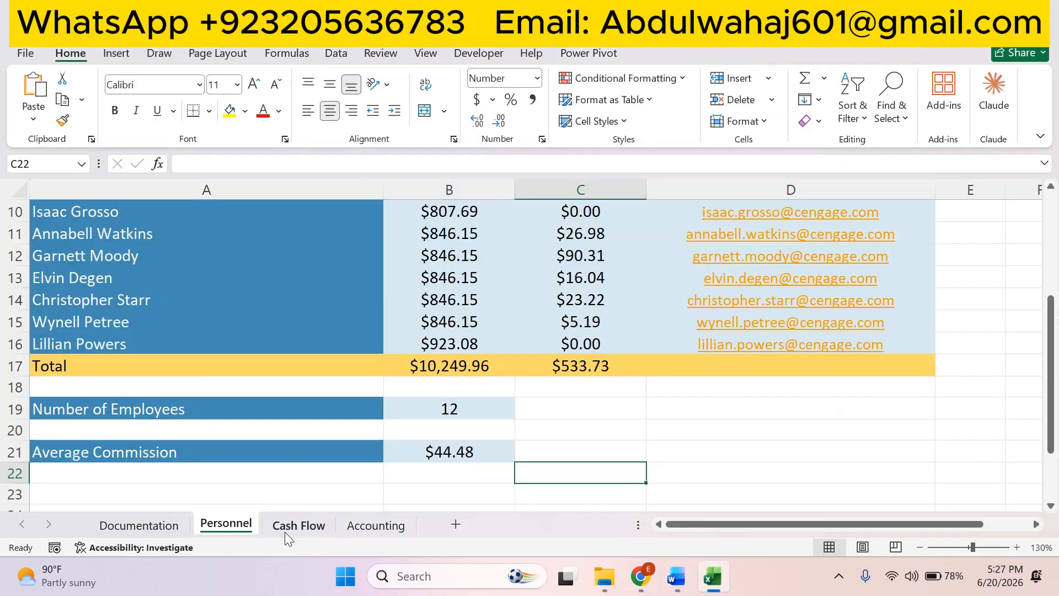
# Compare the Cash Flow worksheet in Excel with Final Figure 2 in the Word instructions.
pyautogui.click(298, 525)
pyautogui.click(676, 577)
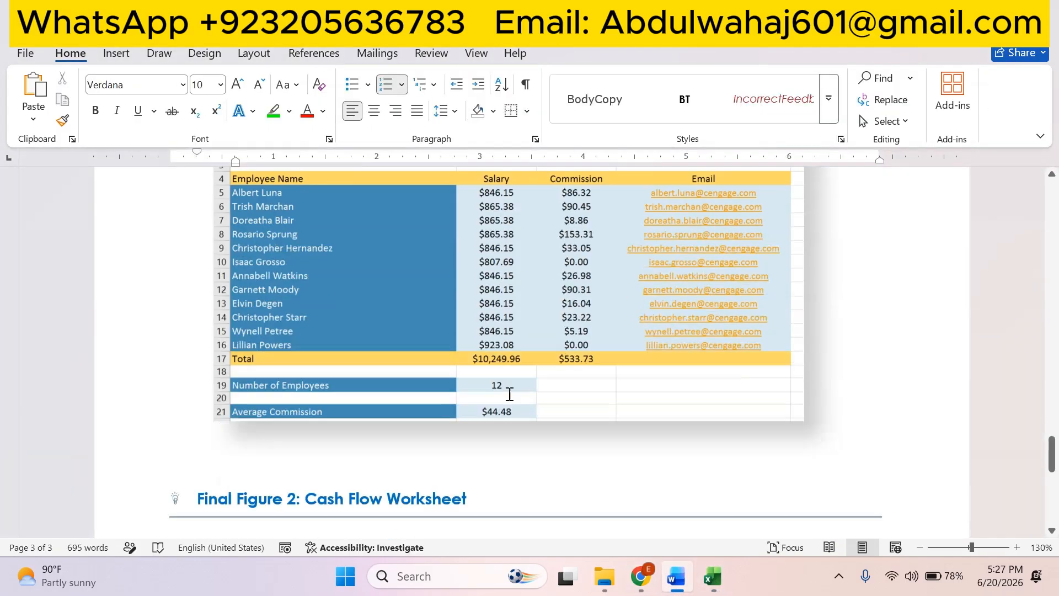
pyautogui.scroll(-5, 509, 394)
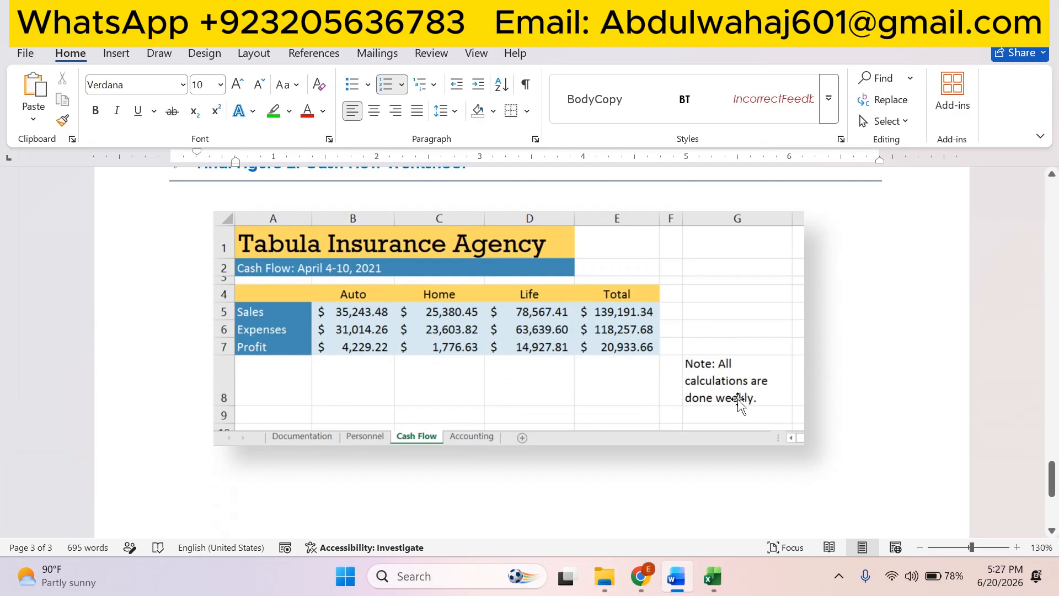
pyautogui.click(720, 589)
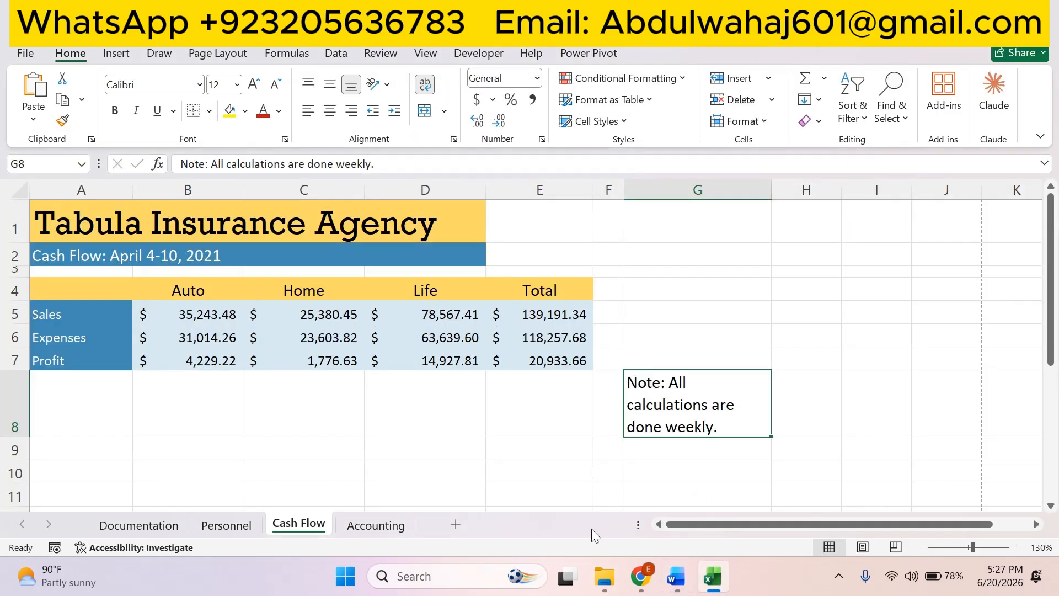
pyautogui.click(546, 454)
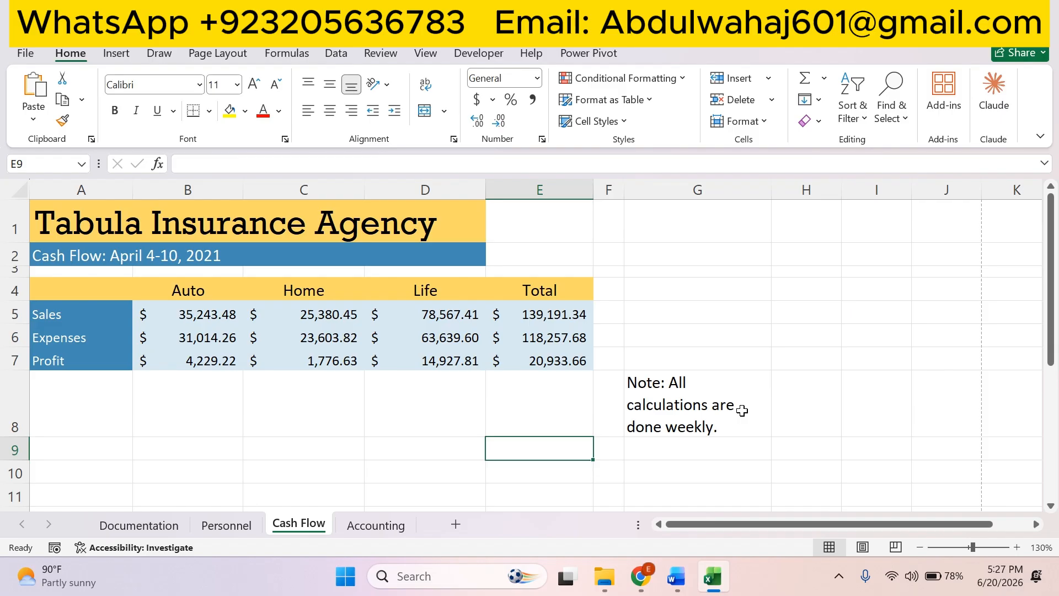
pyautogui.click(680, 579)
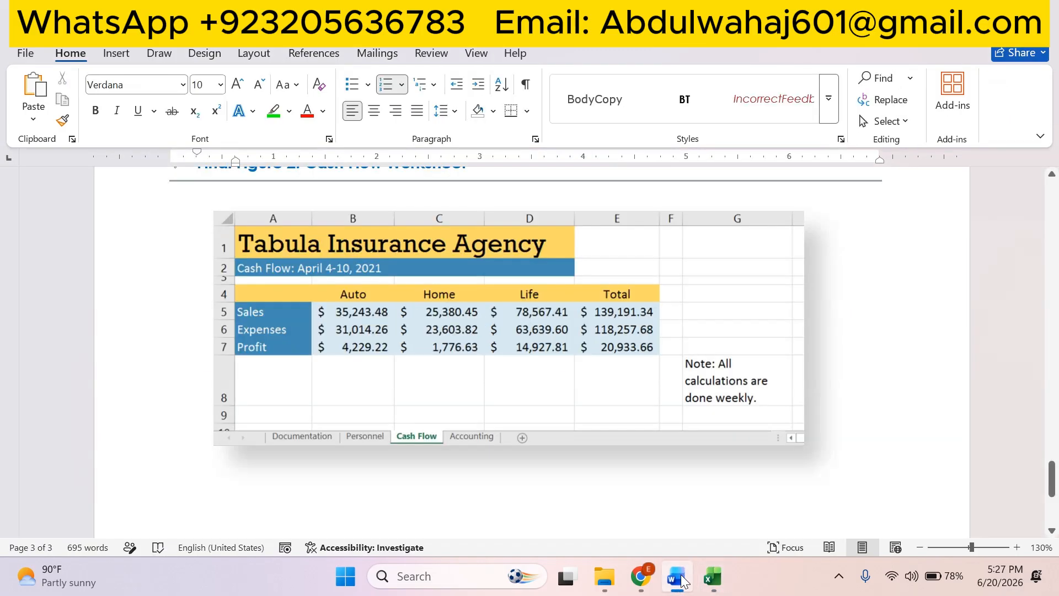